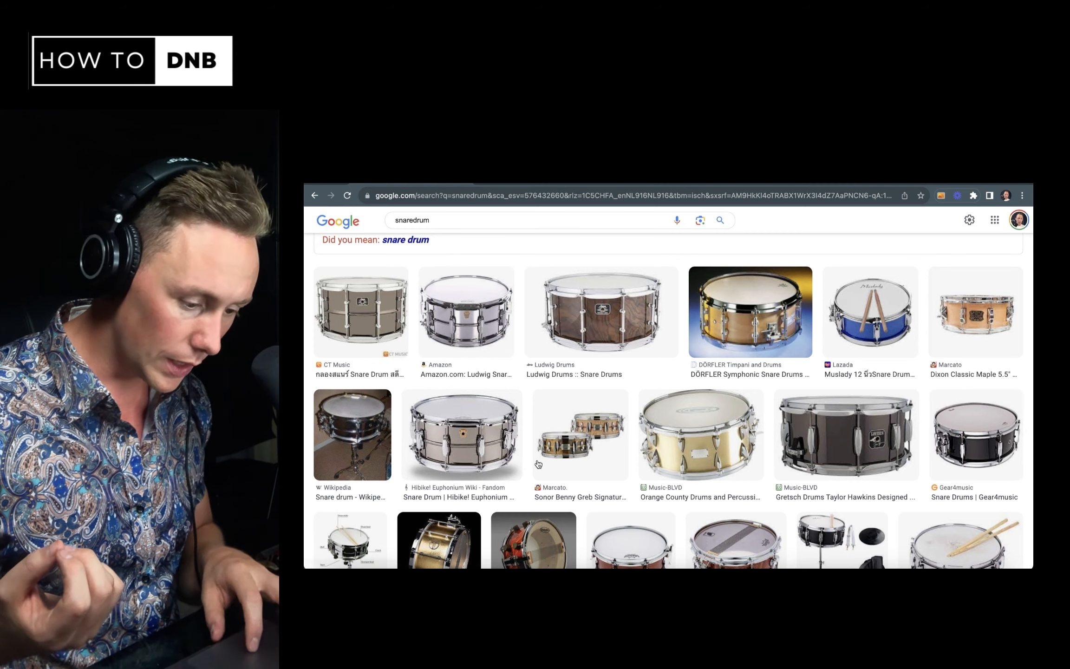
scroll(638, 425, down, 1)
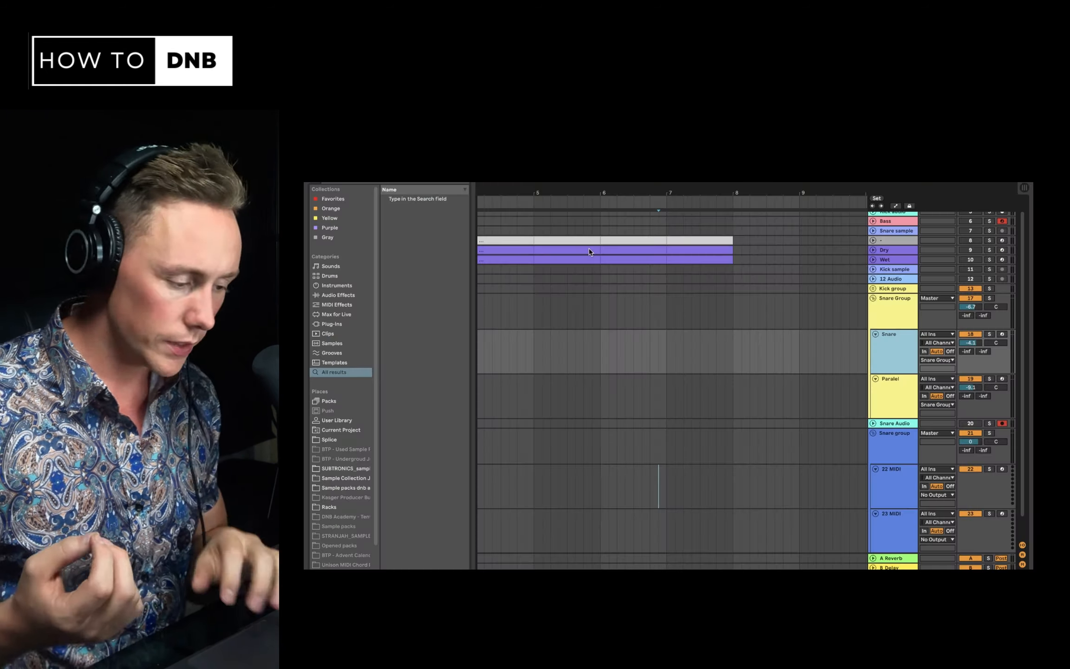
click(657, 345)
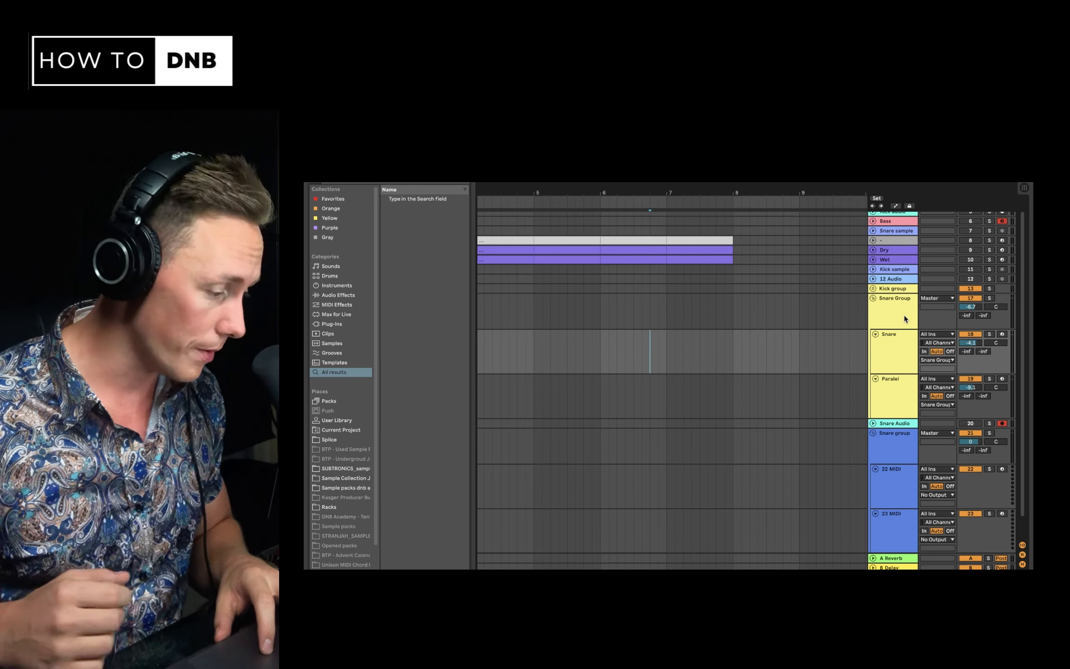
Show the Snare track's devices and examine the Body, Noise, Clap and Acoustic chains of its Instrument Rack
click(904, 315)
click(895, 337)
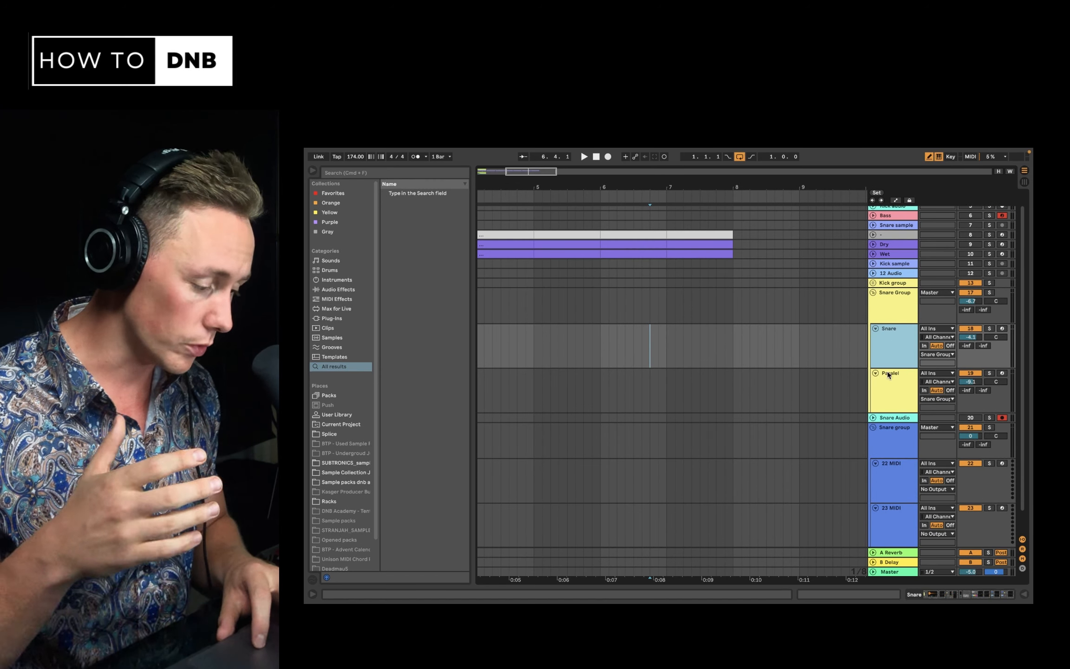
click(951, 595)
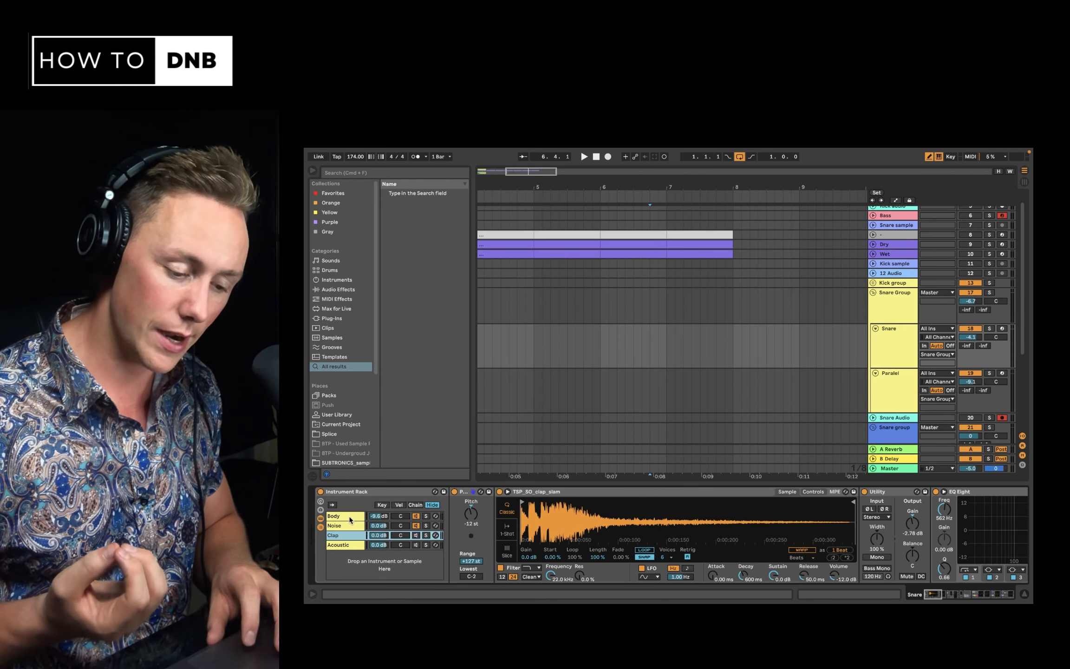
click(348, 517)
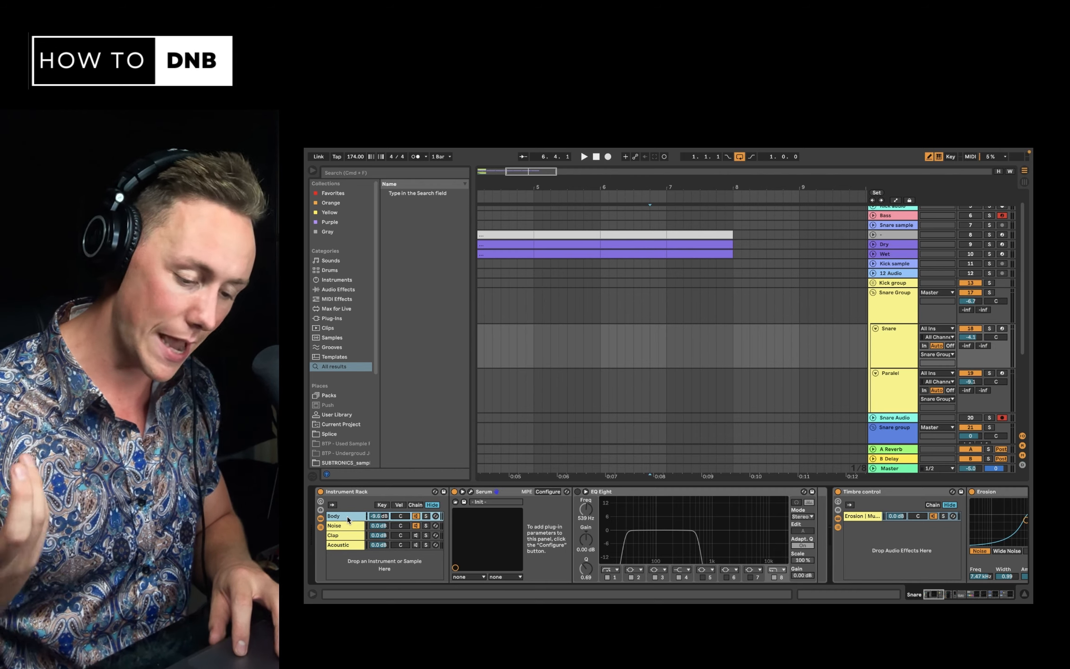
click(342, 526)
click(342, 537)
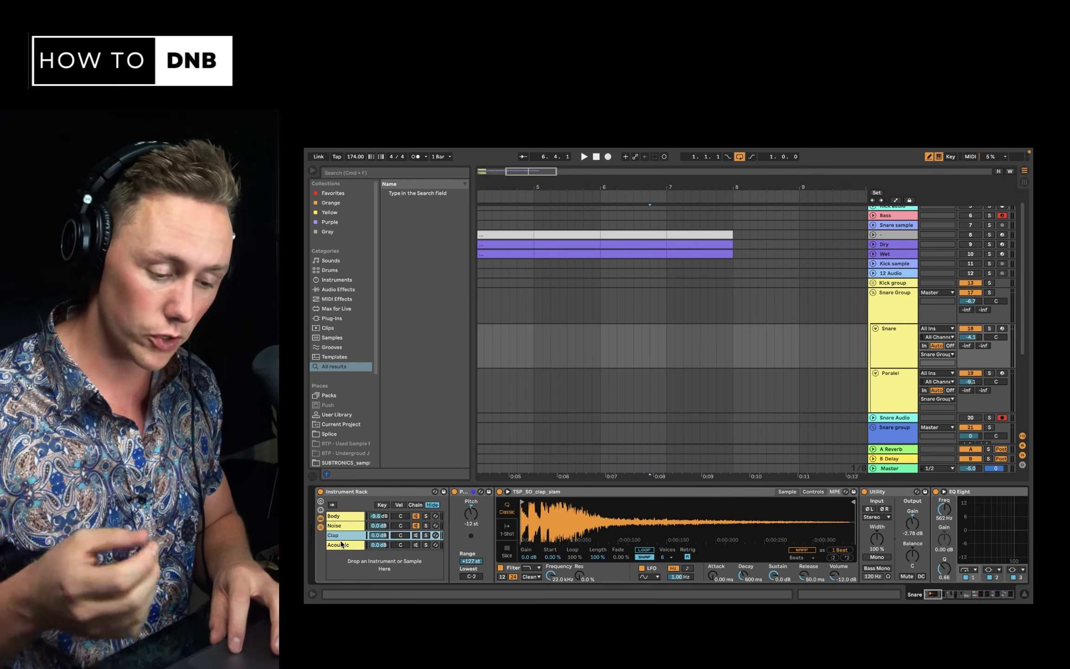
click(343, 546)
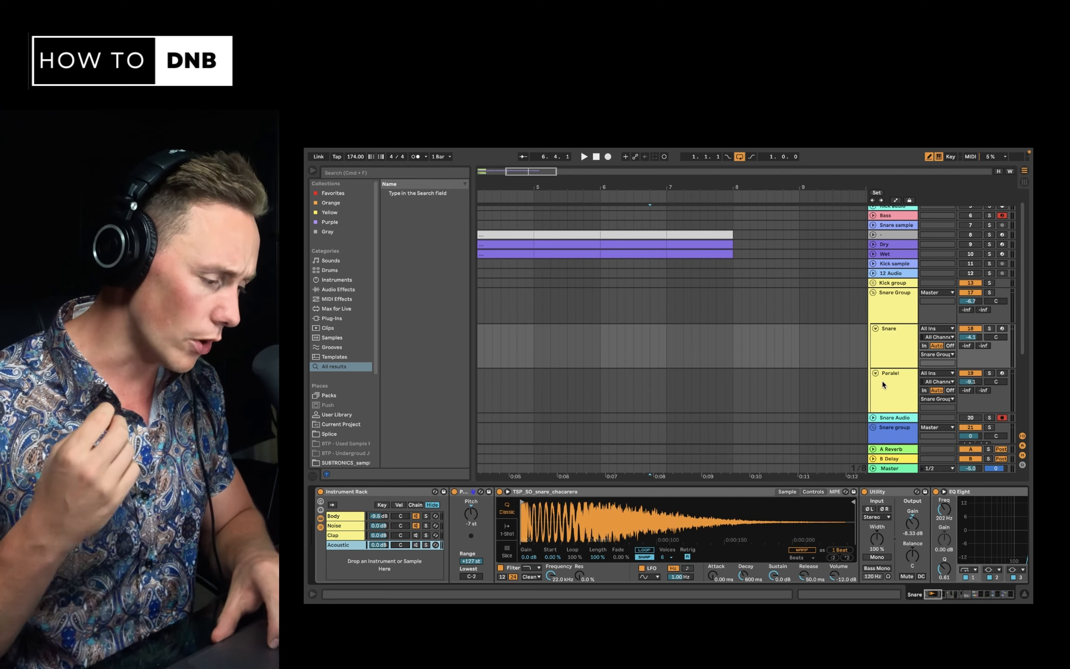
Review the Paralel track's processing devices and the full effect chain on the Snare track, through to the harshness reduction EQ
click(883, 380)
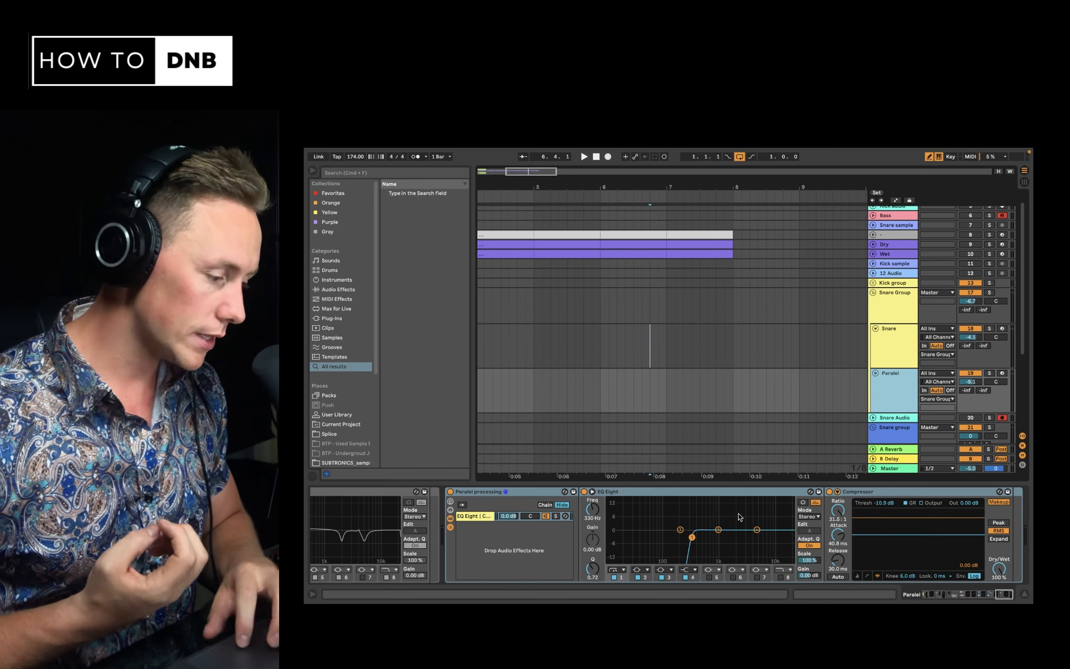
click(894, 333)
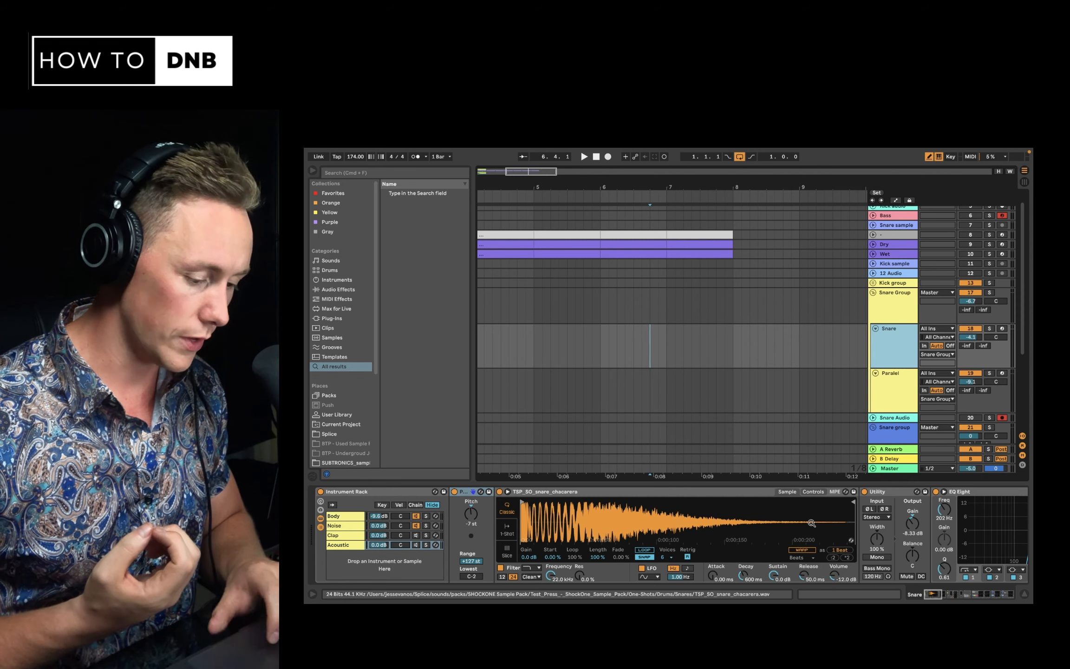
scroll(811, 523, right, 10)
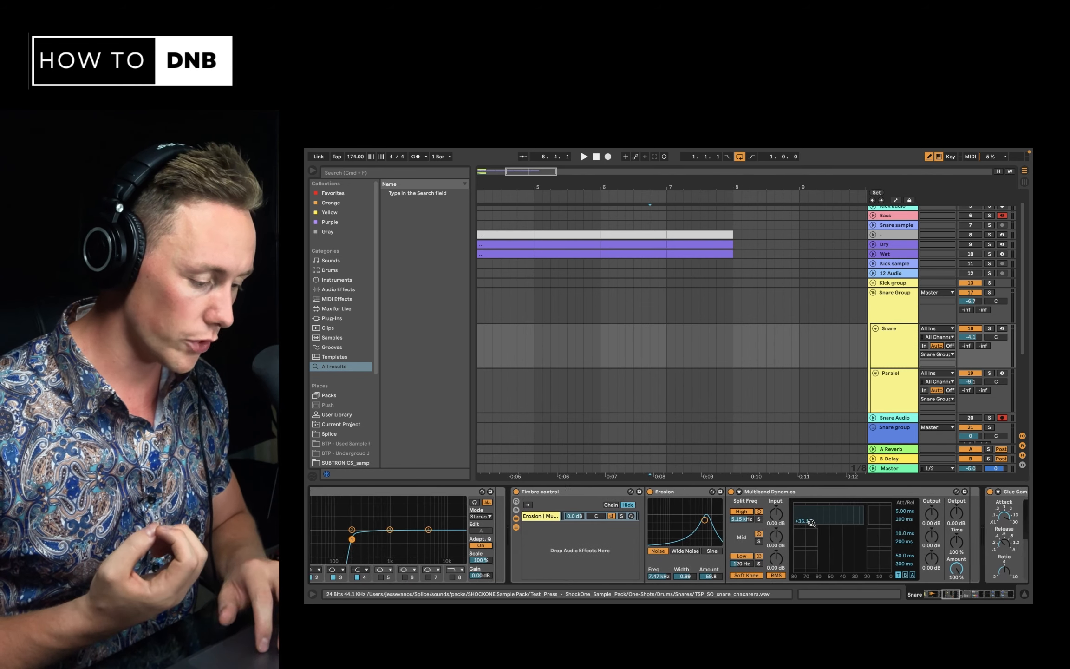
scroll(812, 523, right, 10)
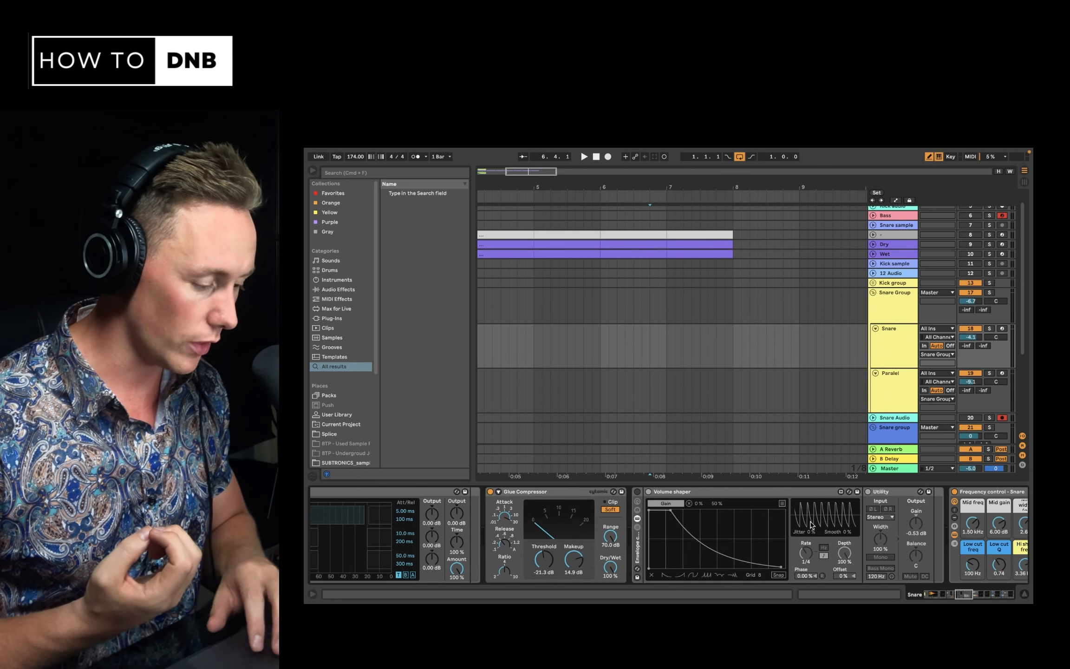
scroll(812, 525, right, 10)
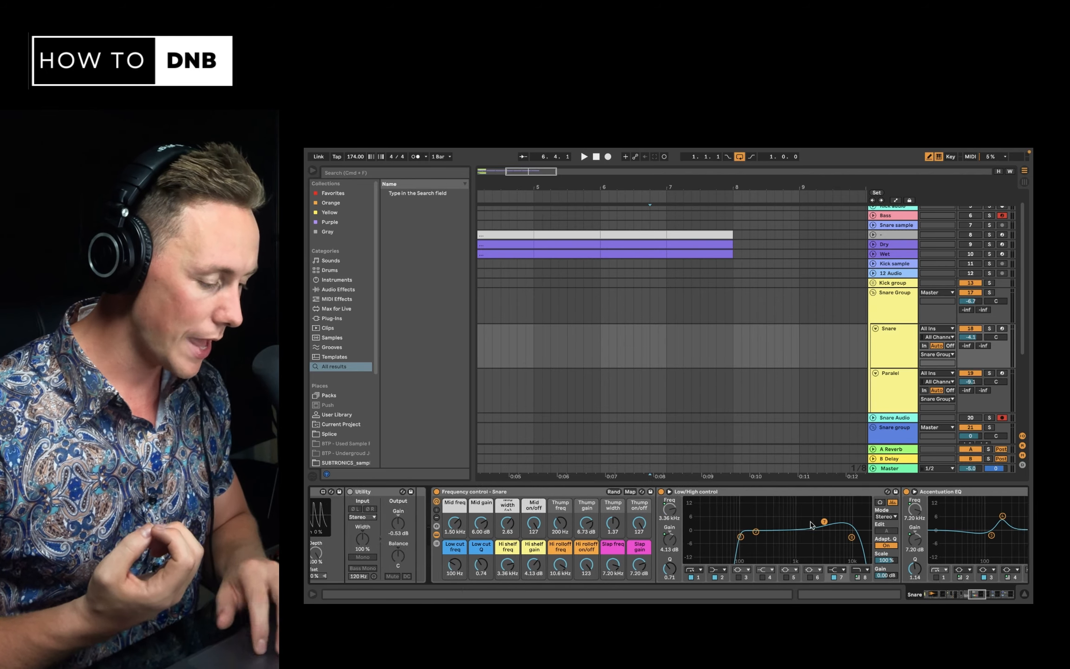
scroll(811, 525, right, 10)
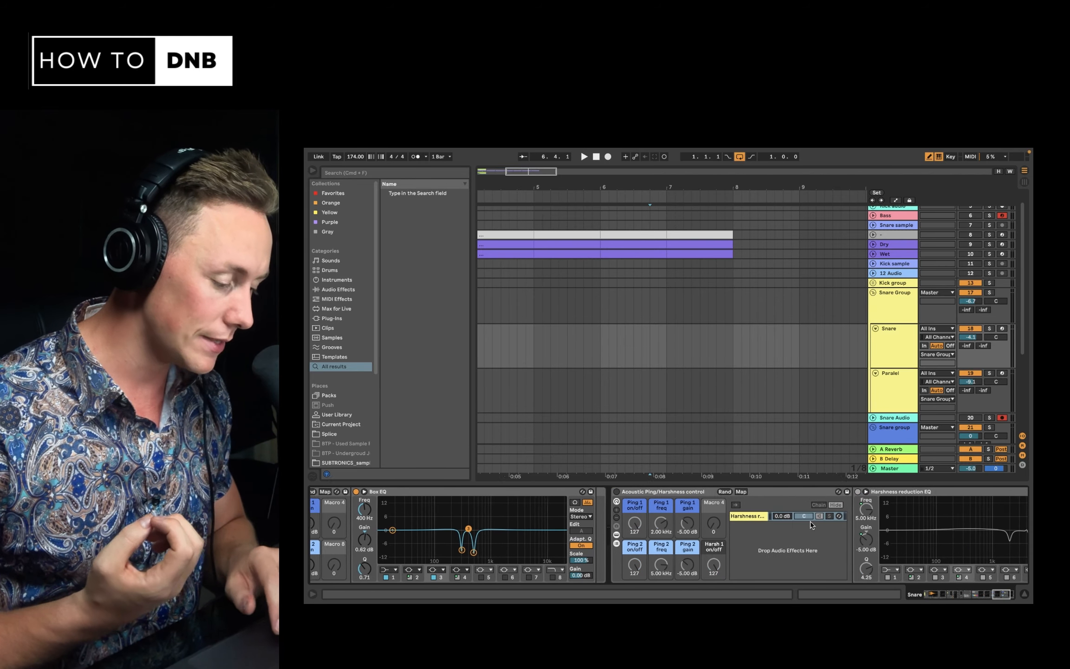
scroll(812, 525, right, 3)
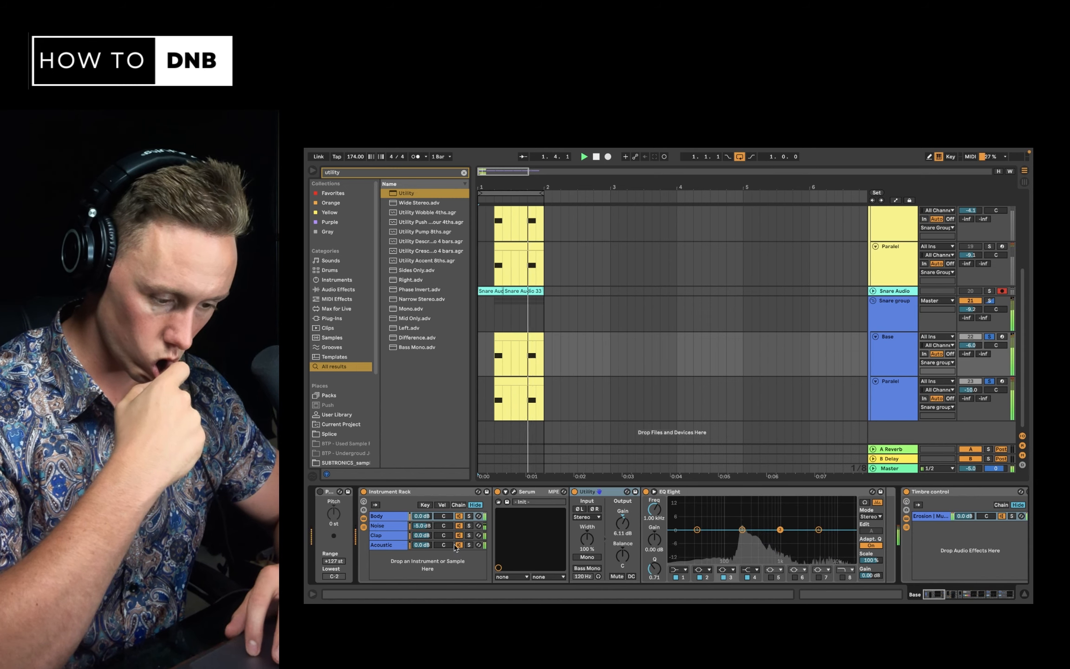
click(459, 536)
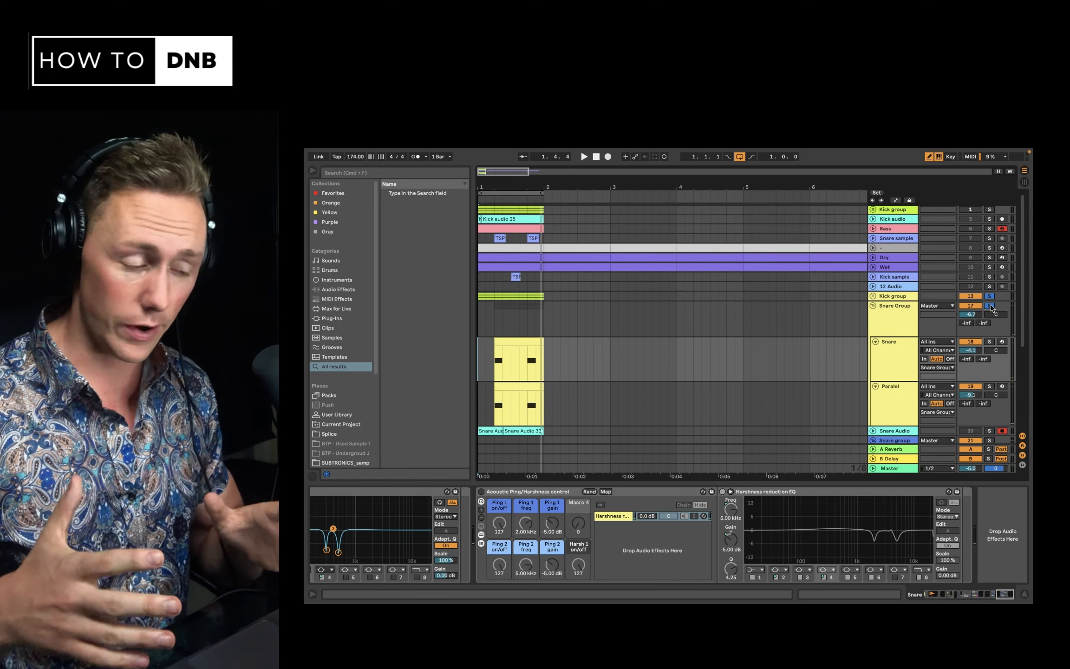
Rename the two empty MIDI tracks in the blue Snare group as Base and Paralel
scroll(890, 387, down, 5)
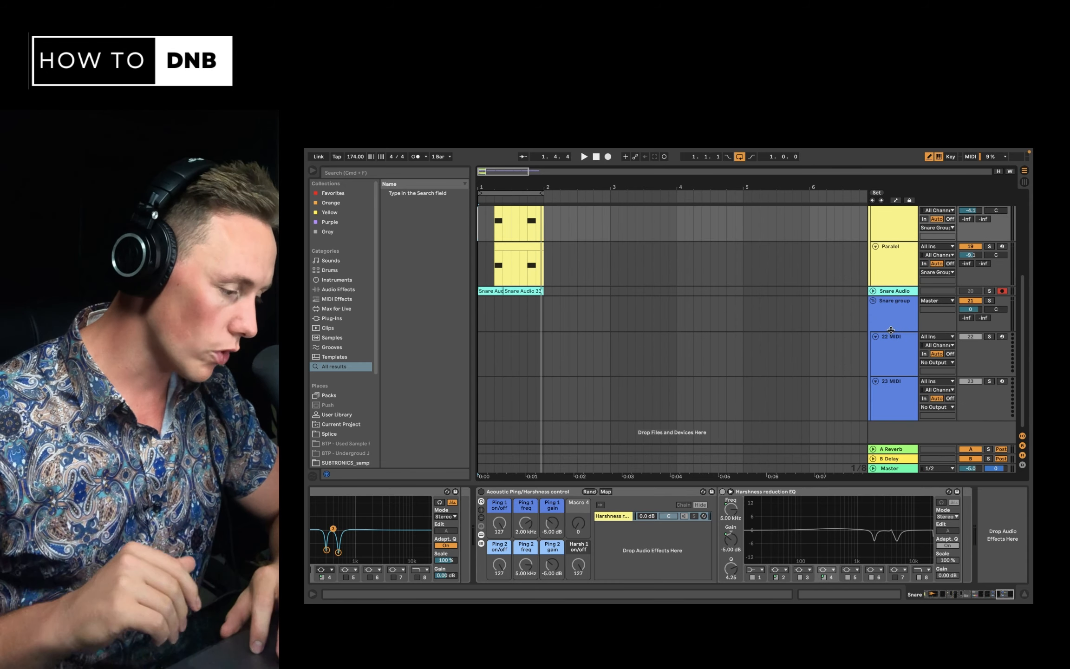
click(892, 305)
click(892, 355)
click(889, 404)
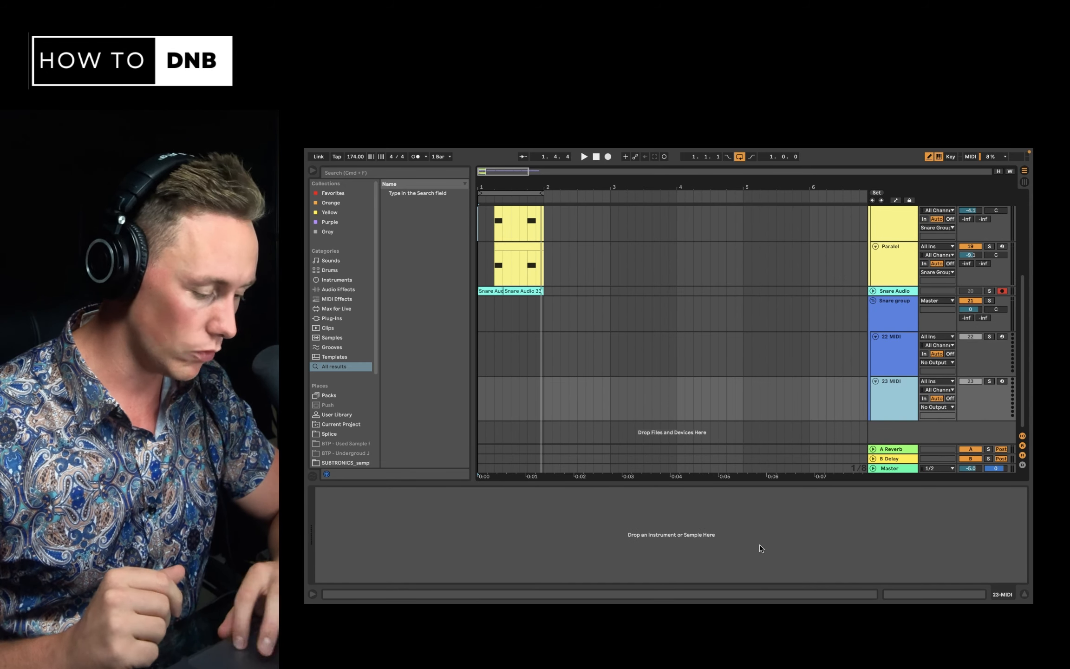
click(897, 343)
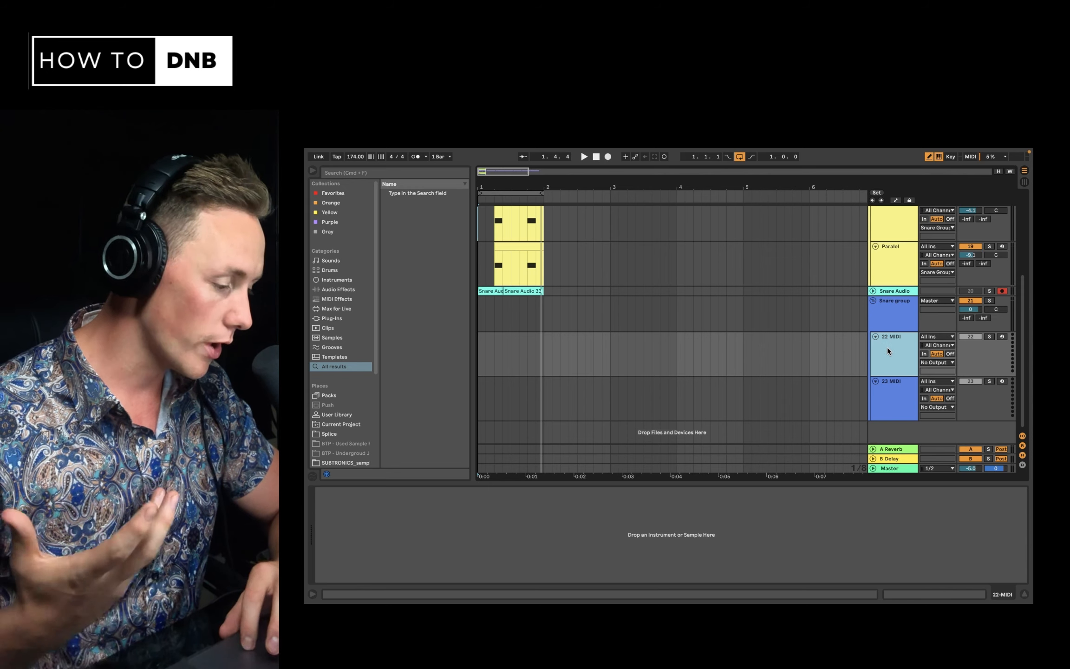
key(super+r)
text(Base)
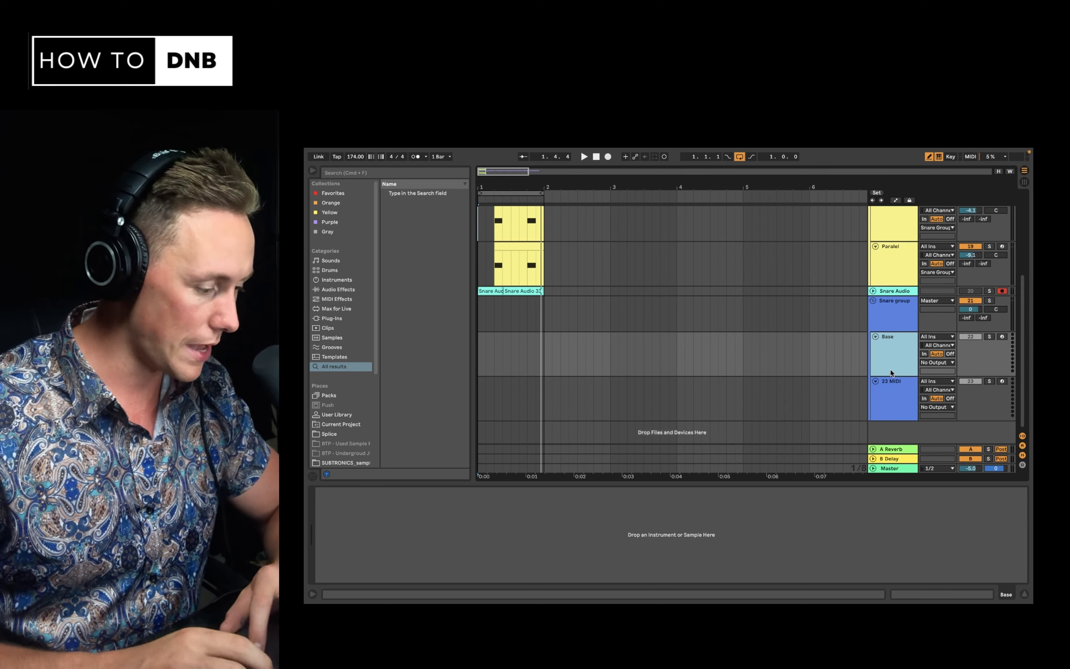
click(890, 394)
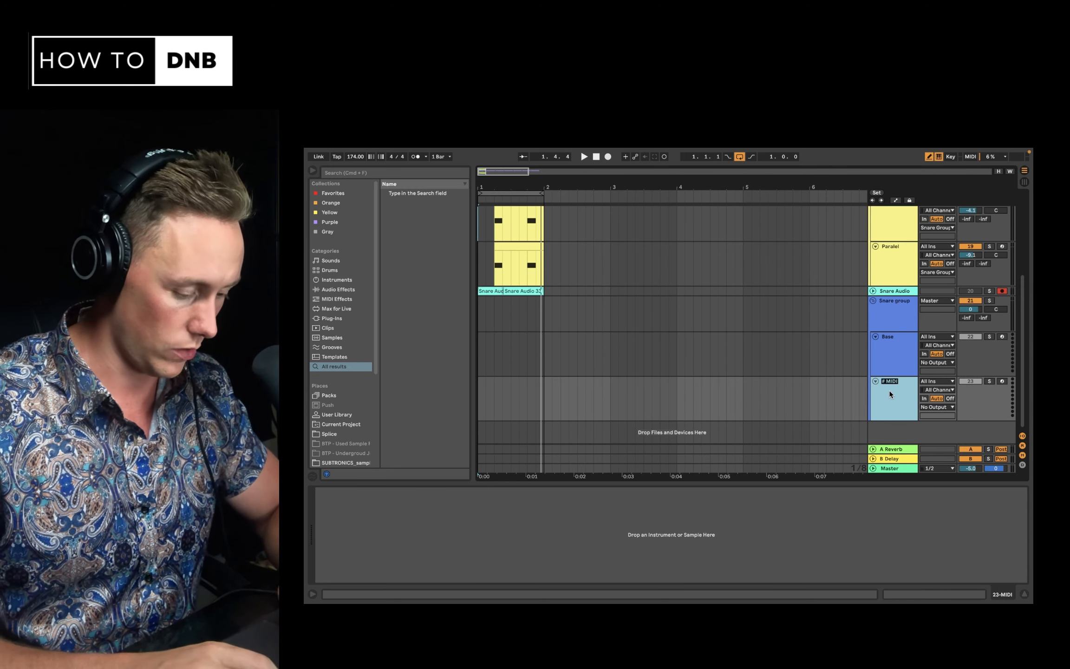
text(Paralel)
key(Return)
Find the Serum instrument in the browser and load it on the Base track
key(super+f)
text(Serum)
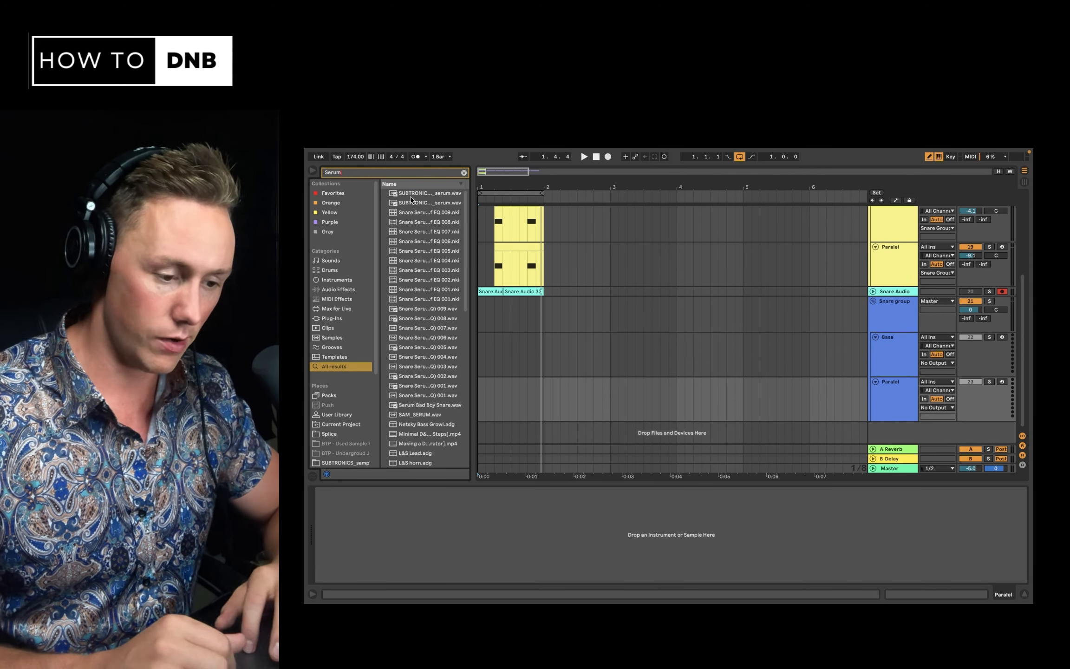
scroll(444, 278, down, 5)
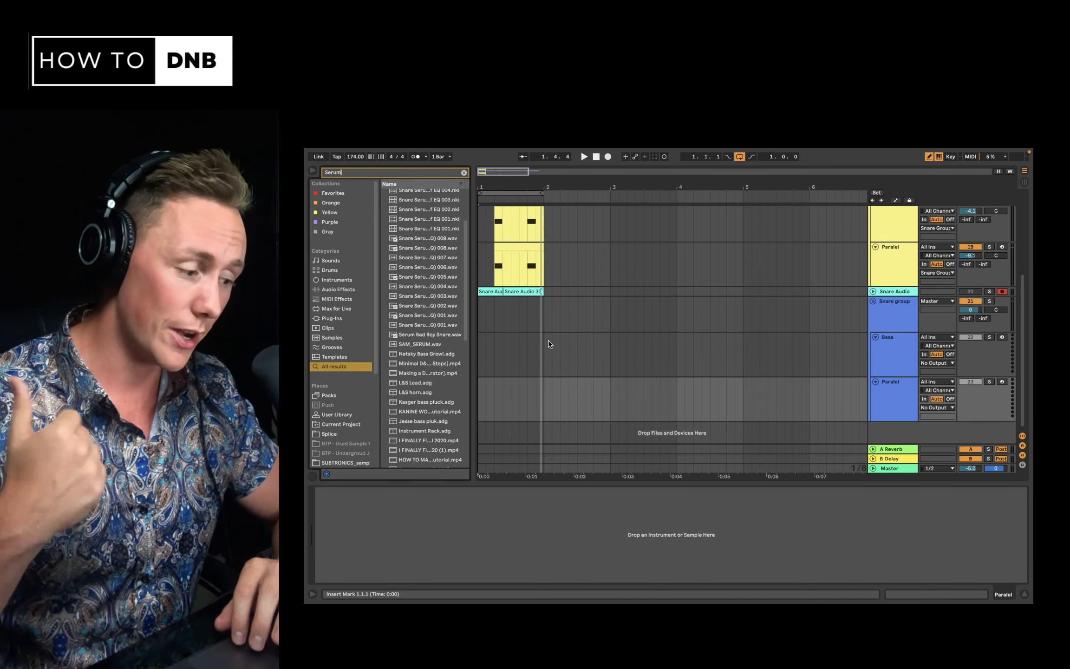
scroll(421, 418, down, 10)
click(420, 462)
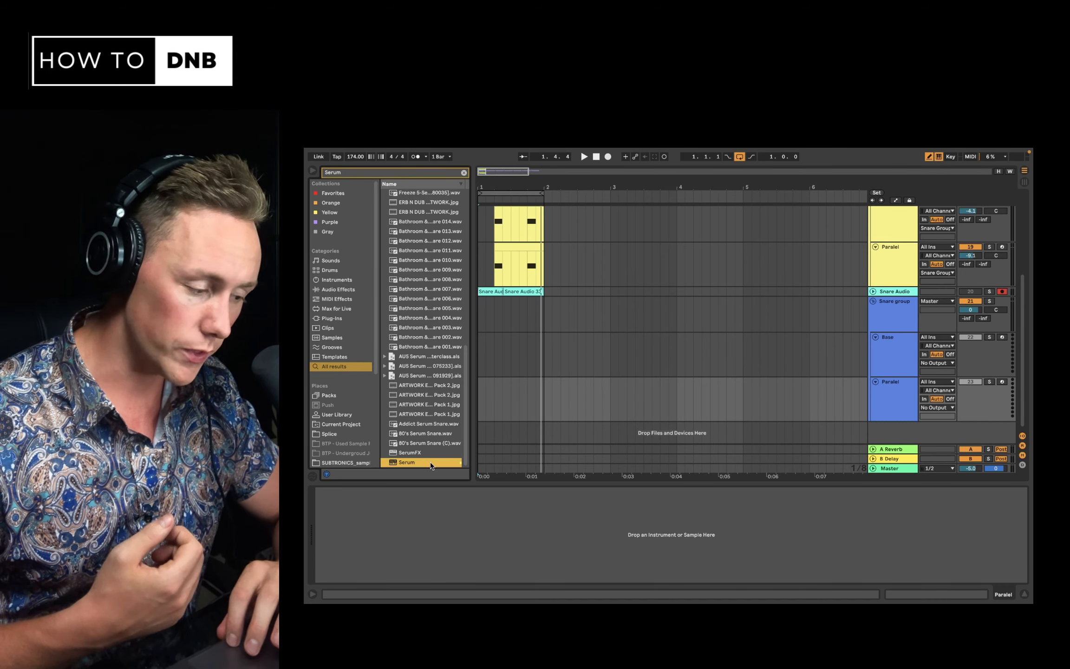
drag(430, 462, 563, 354)
Set Serum's oscillator A to the Basic Shapes wavetable and close the plug-in window
click(625, 261)
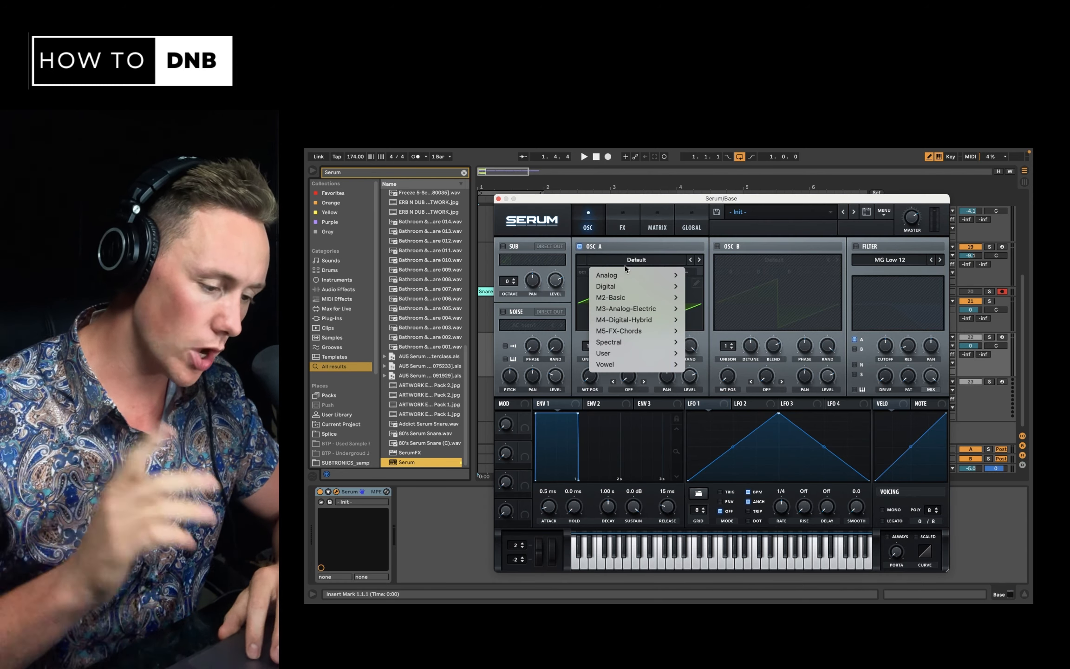
mouse_move(621, 276)
click(742, 213)
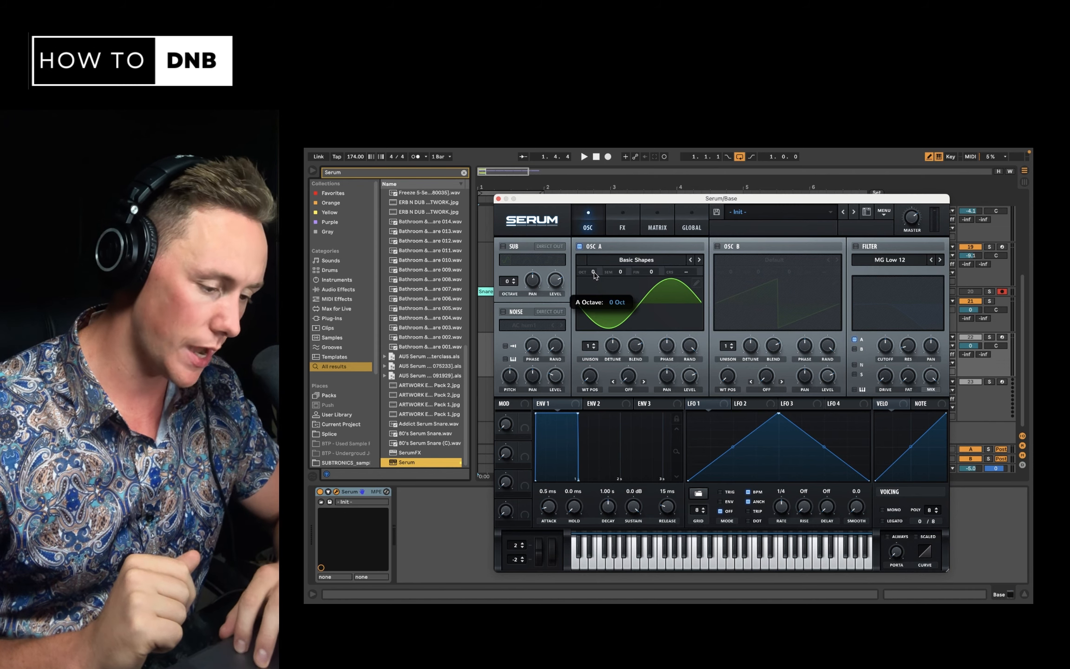
click(499, 199)
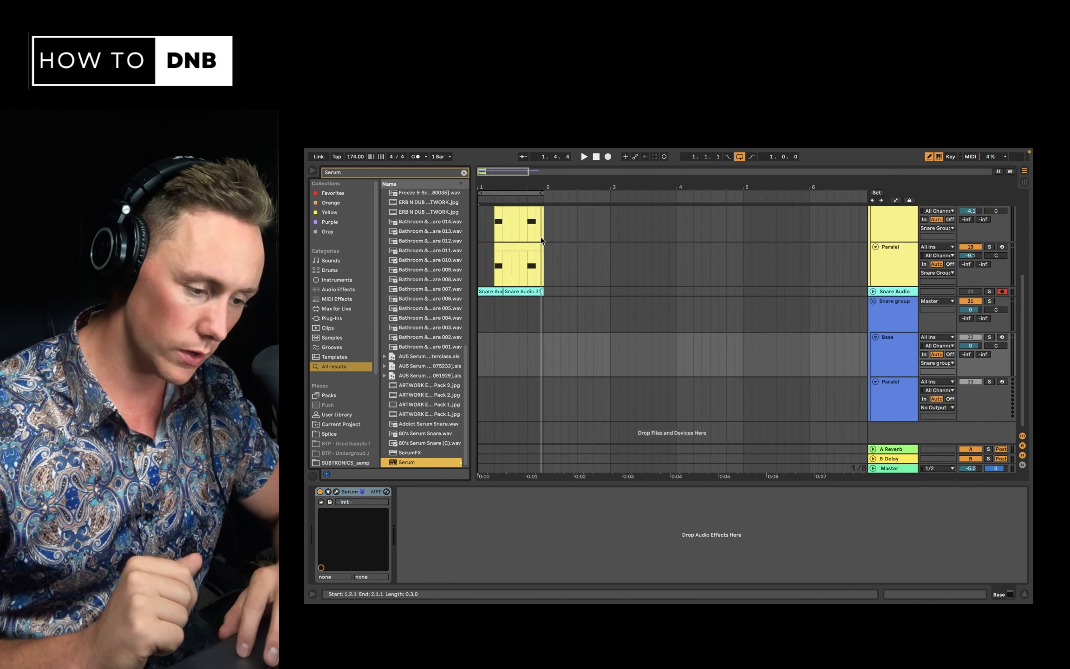
Copy the snare MIDI clip from the yellow Snare Group to the Base track at the same position, starting at 1.2.1
click(537, 246)
key(super+c)
click(499, 345)
key(super+v)
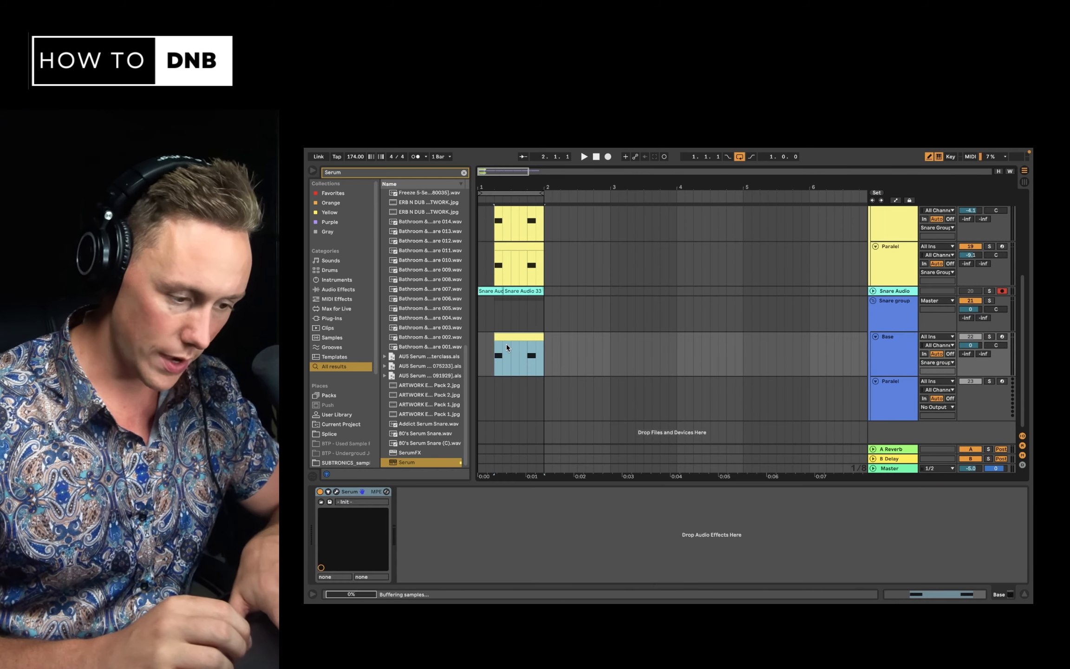
click(487, 353)
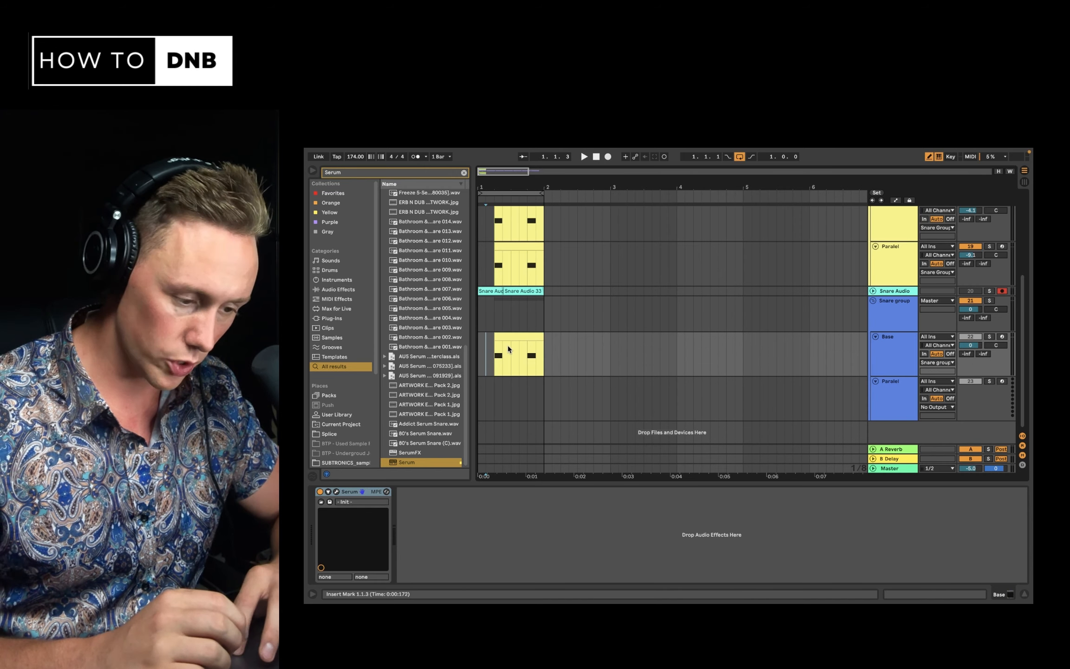
Inspect the notes of the Base track's MIDI clip and return to the arrangement
double_click(508, 345)
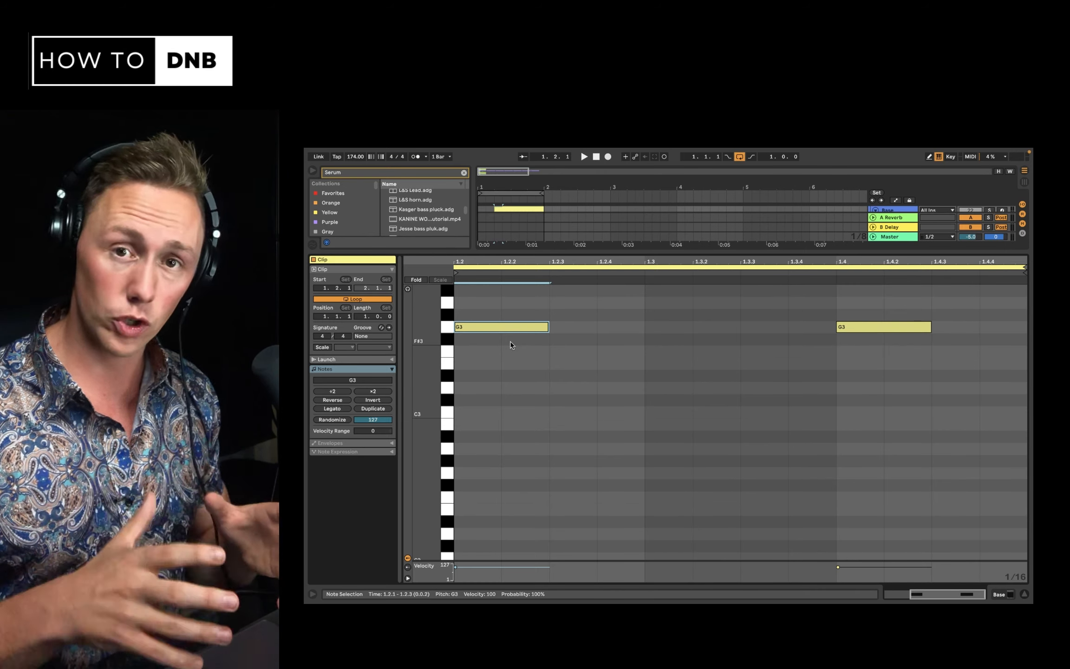
click(1024, 596)
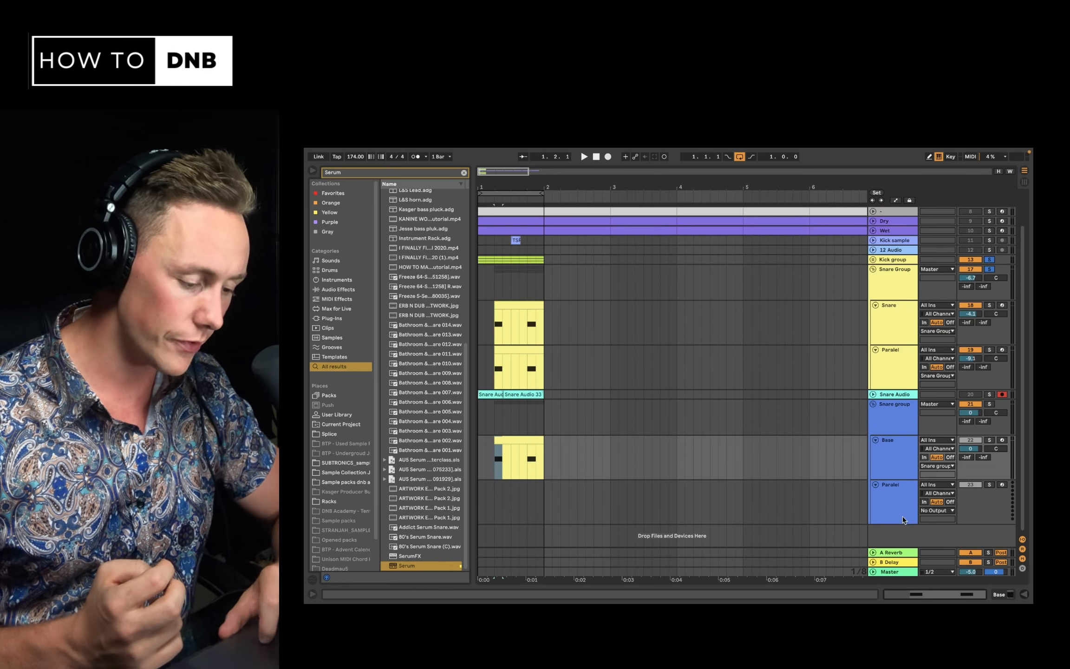
click(889, 325)
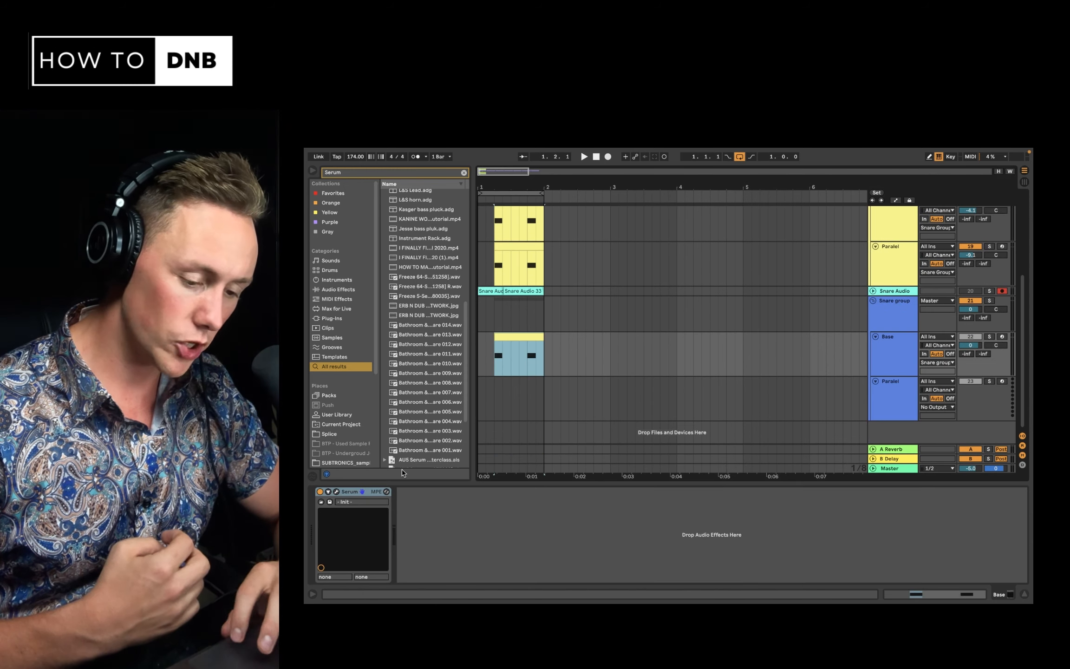
Find the Pitch MIDI effect and place it before Serum on the Base track
click(464, 173)
text(pitch)
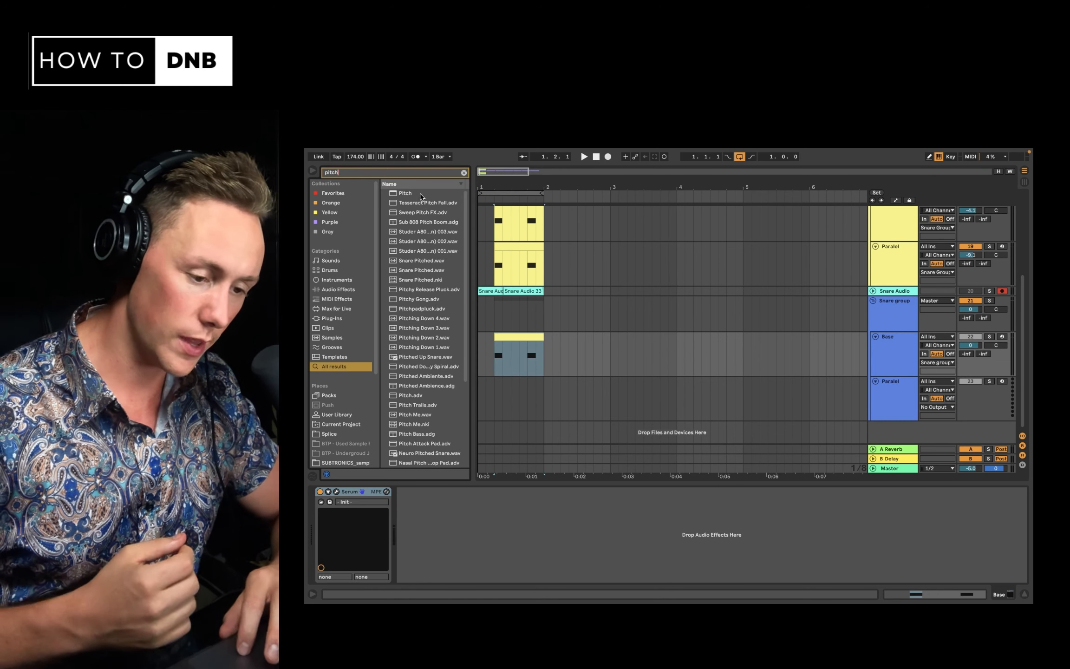
click(408, 194)
drag(408, 194, 409, 520)
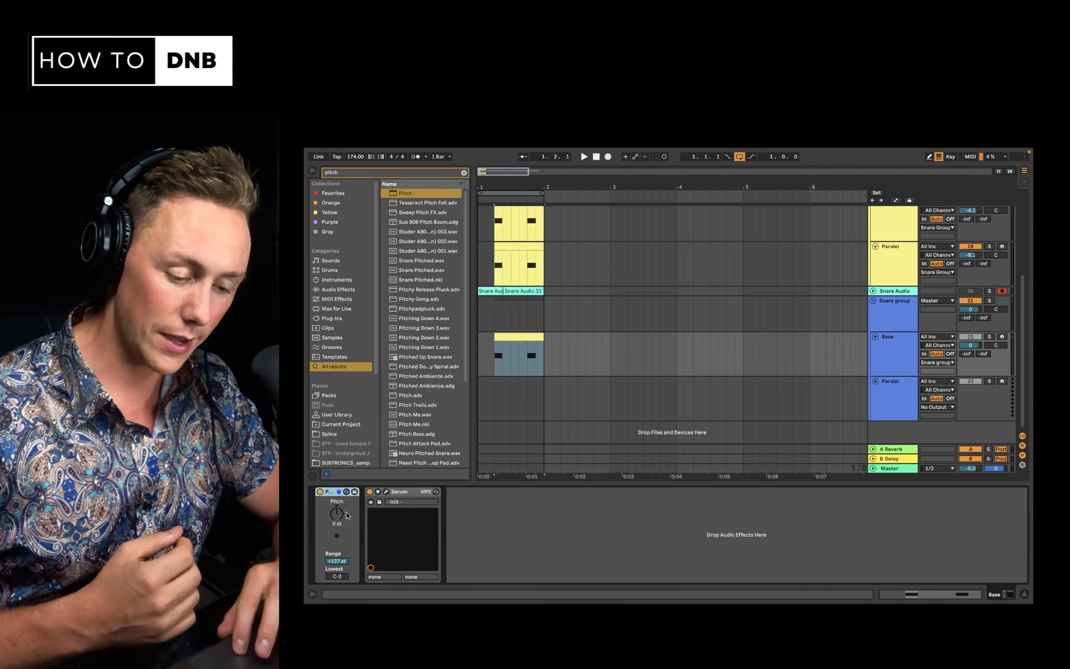
Add an EQ Eight after Serum on the Base track and view its enlarged spectrum during playback
click(464, 173)
text(eq)
click(420, 194)
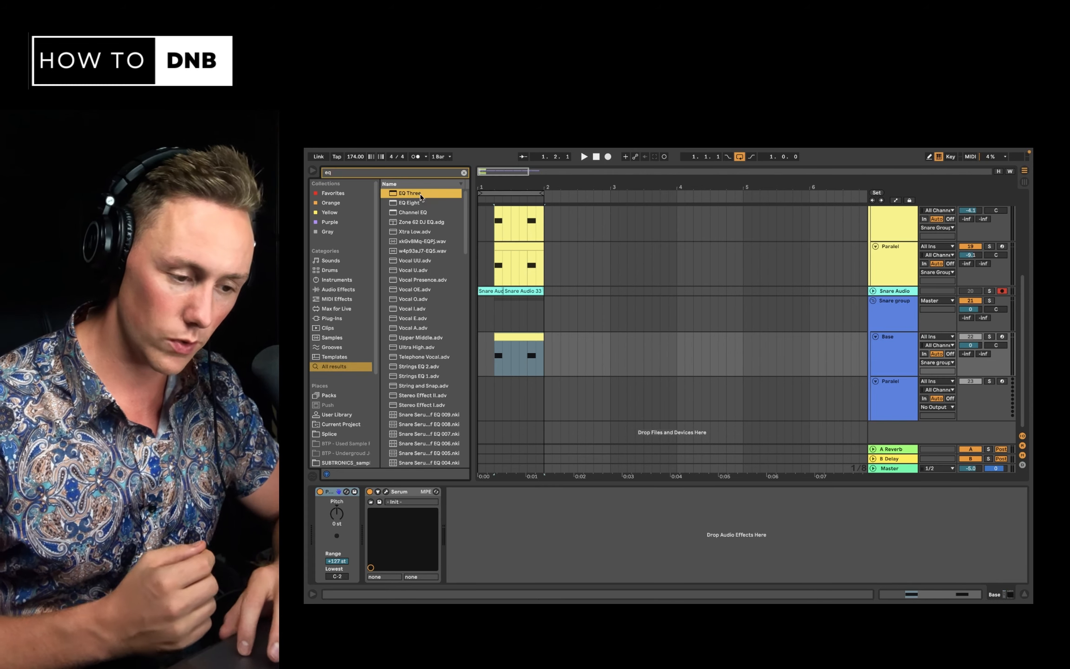
drag(409, 202, 454, 495)
click(454, 493)
key(space)
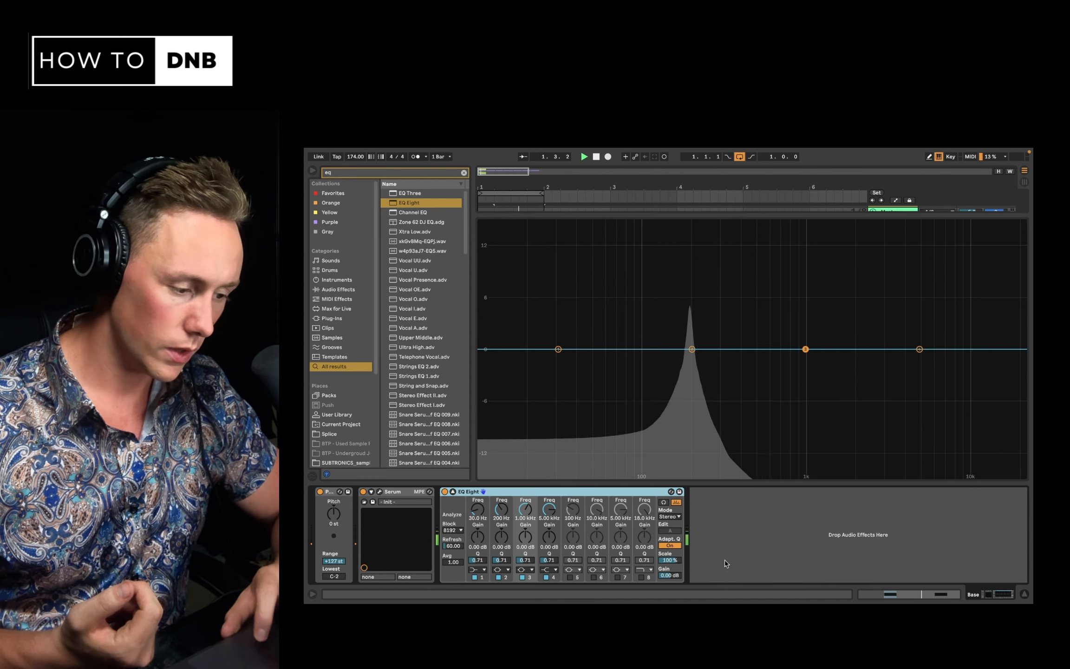
Audition the Base sound transposed by +8, +16 and -27 semitones with the Pitch effect while watching the EQ Eight spectrum
key(space)
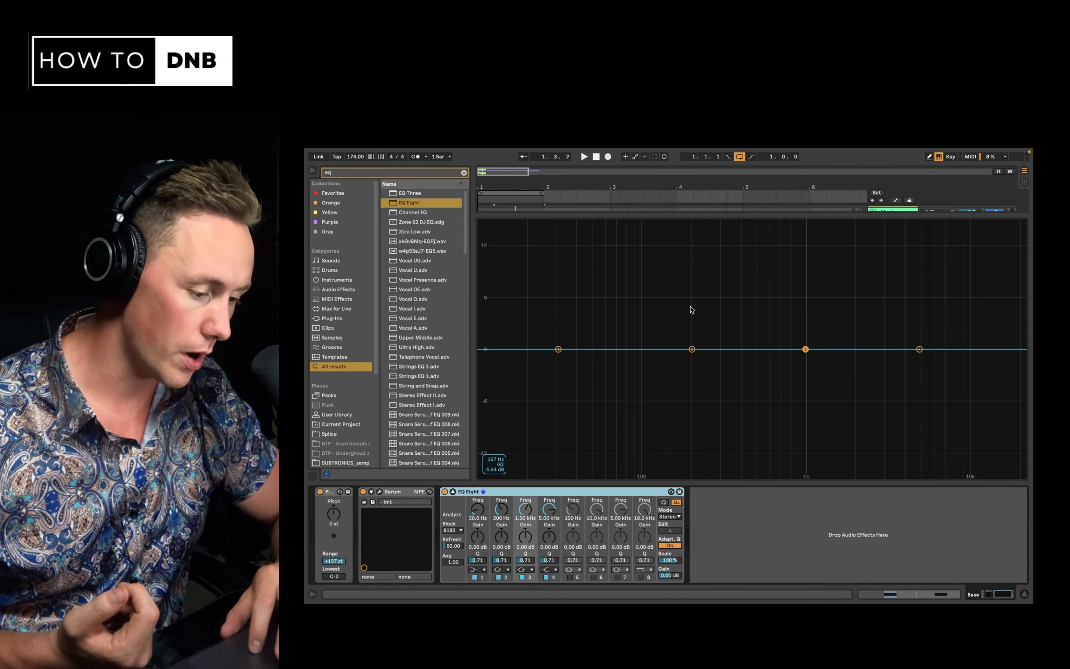
key(space)
key(space)
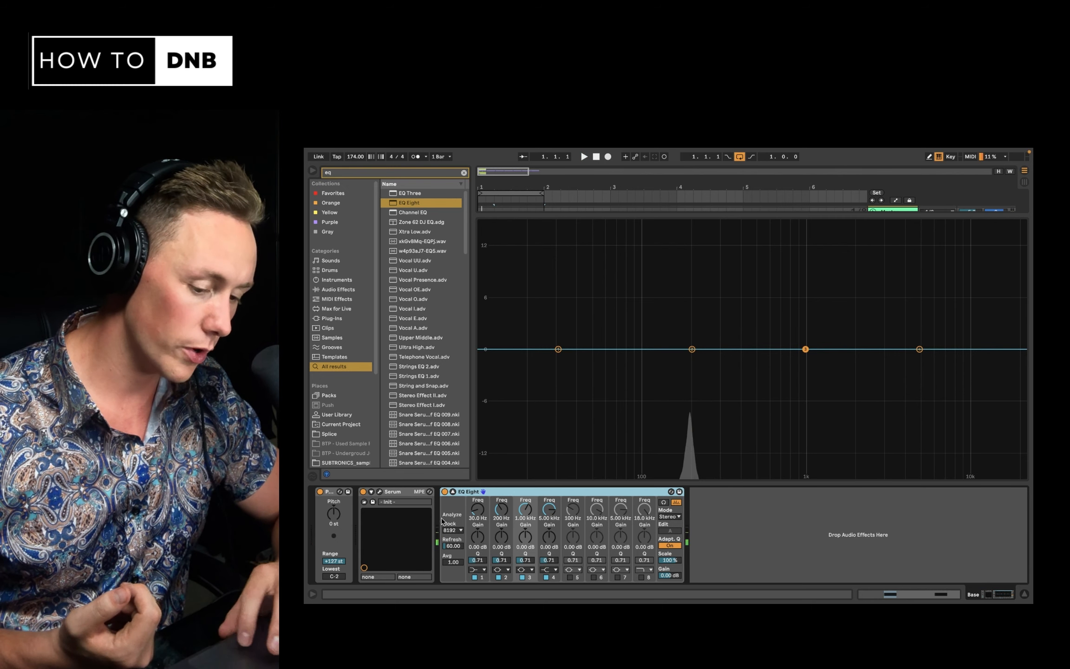
drag(334, 513, 336, 513)
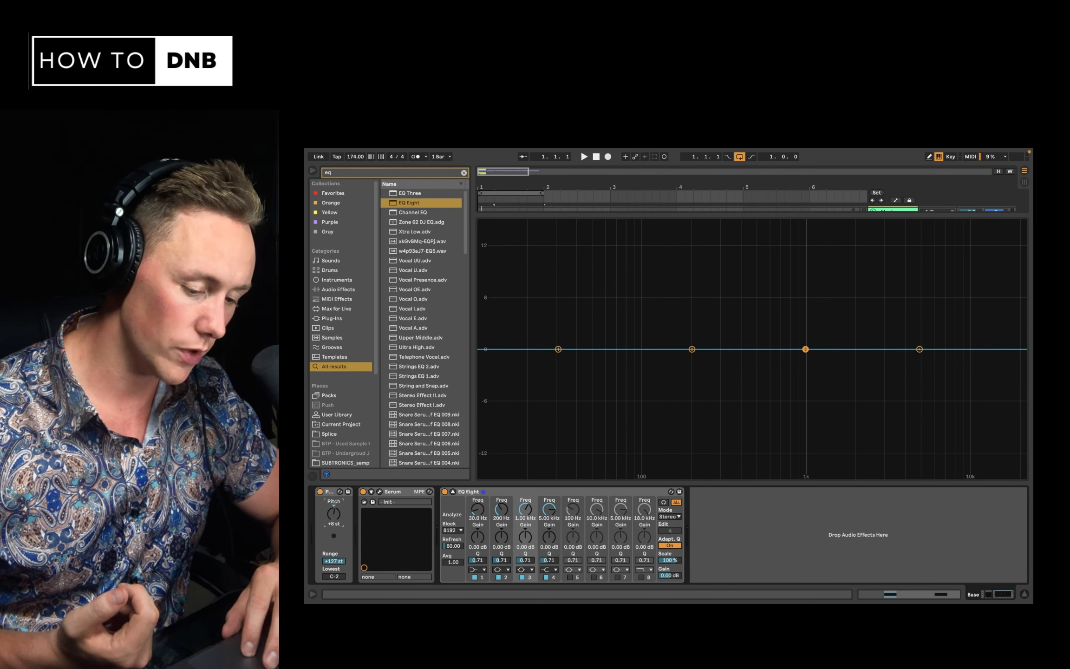
key(space)
key(space)
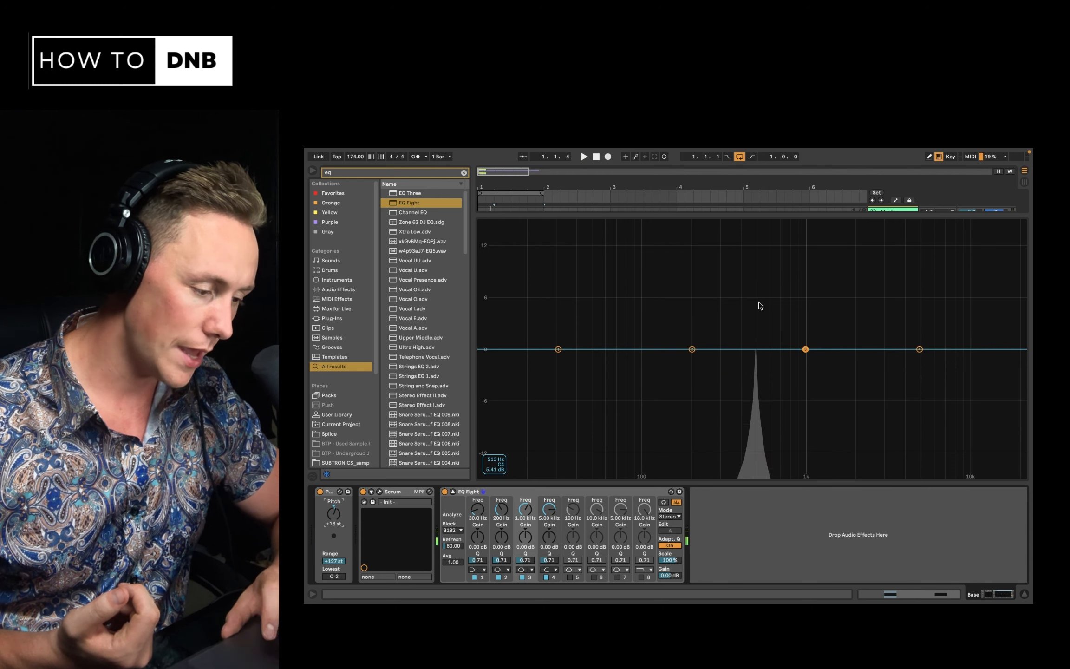
drag(333, 513, 334, 534)
key(space)
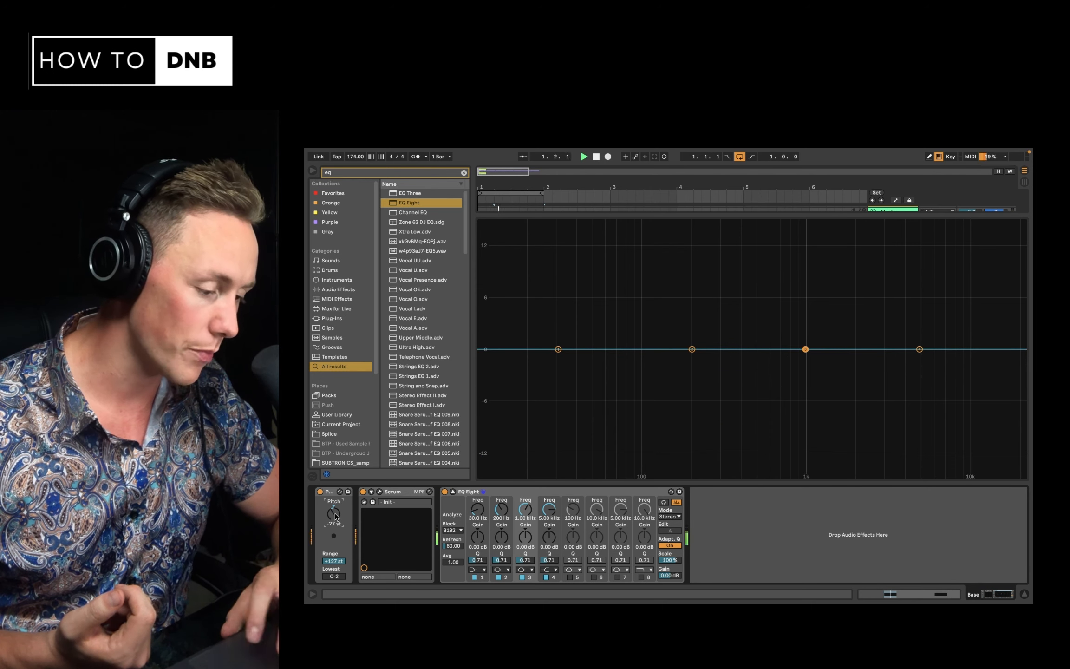
key(space)
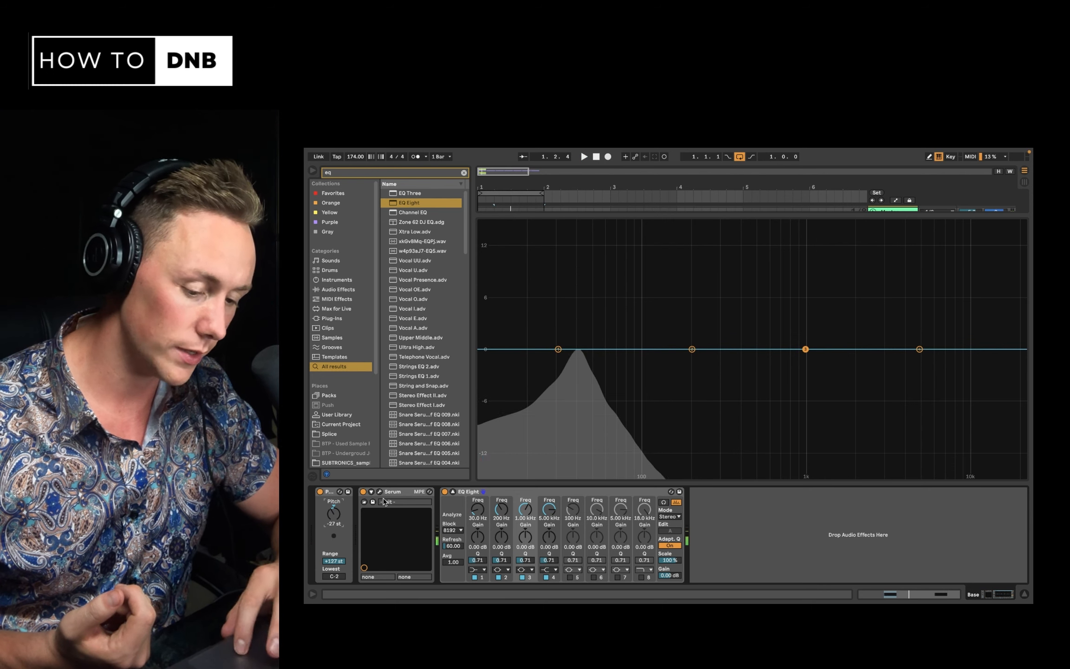
Reset the Pitch effect on the Base track to 0 semitones and switch the effect off
double_click(334, 525)
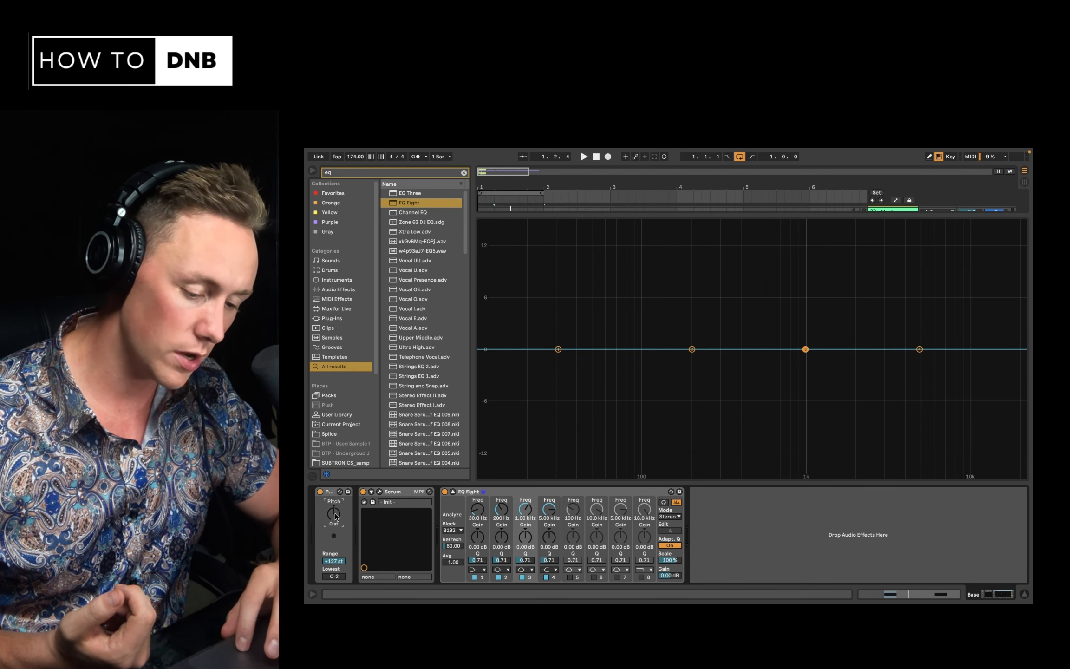
click(321, 492)
key(space)
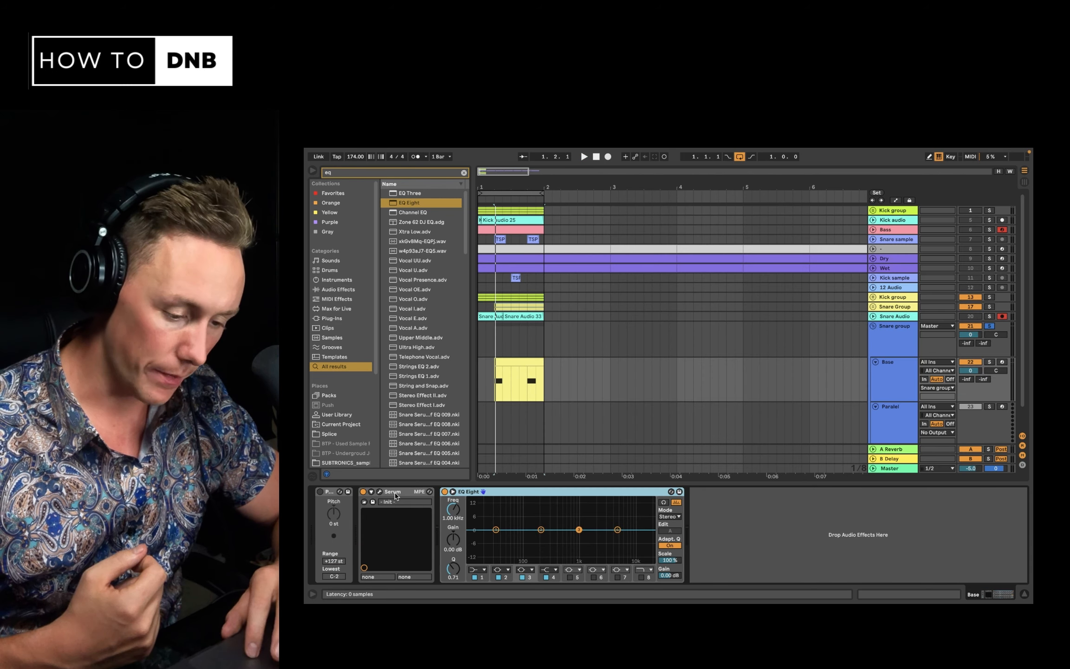
In Serum, shape LFO 1 into a short hold followed by a steep curved decay and assign it to Osc A's level
click(380, 492)
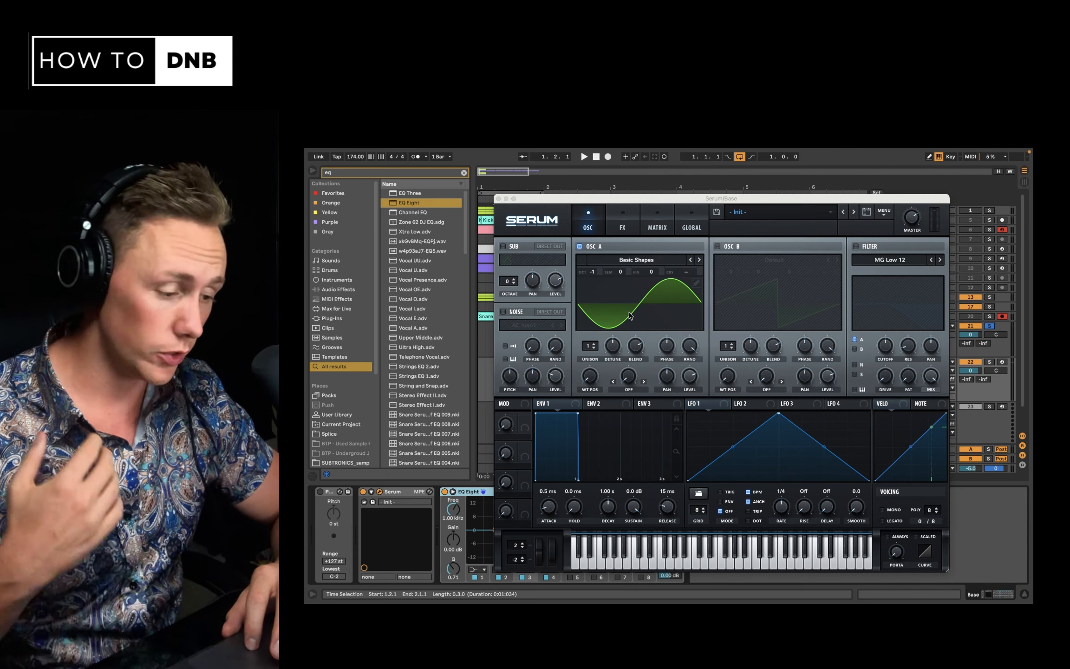
drag(779, 413, 720, 314)
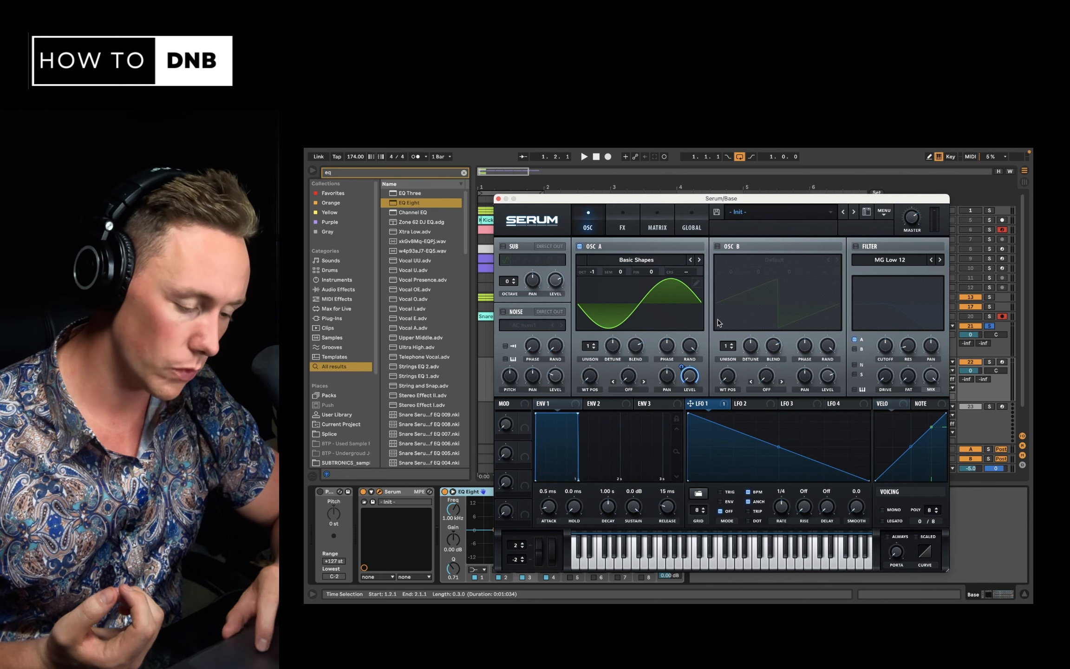
double_click(710, 423)
drag(711, 422, 720, 399)
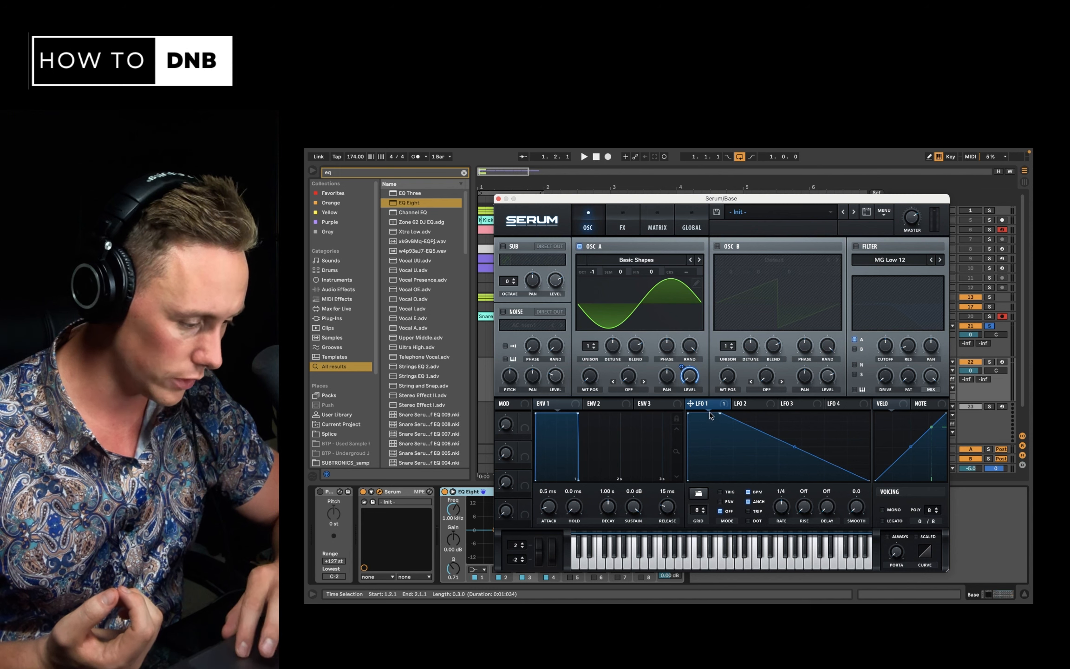
drag(796, 448, 802, 479)
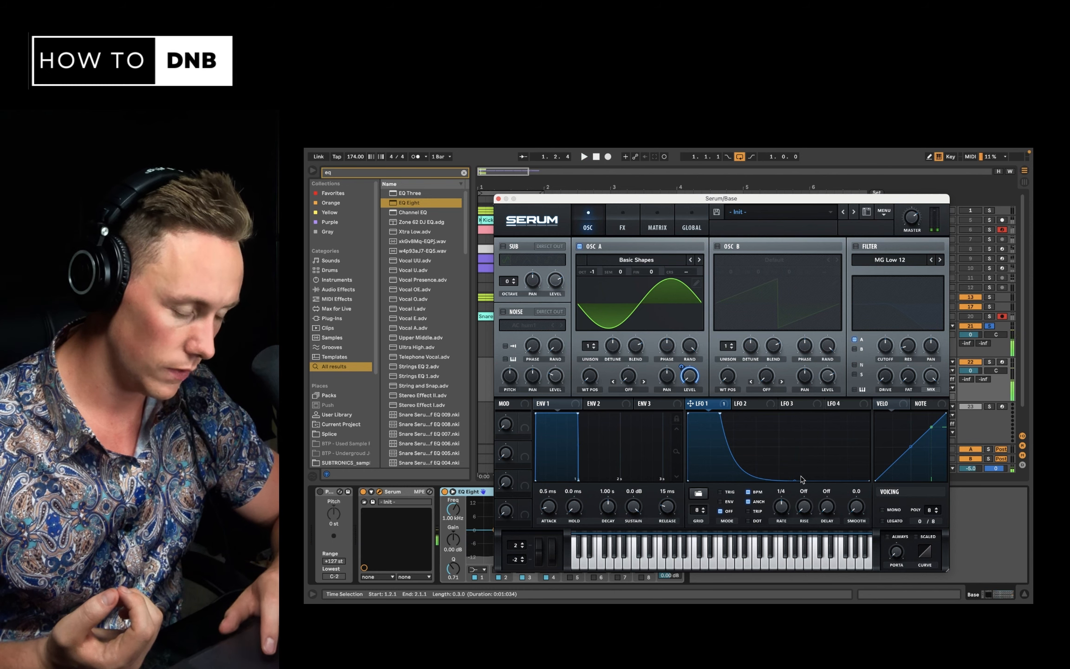
Shape LFO 2 into a steep exponential decay from its start and assign it to Osc A's coarse pitch
click(748, 404)
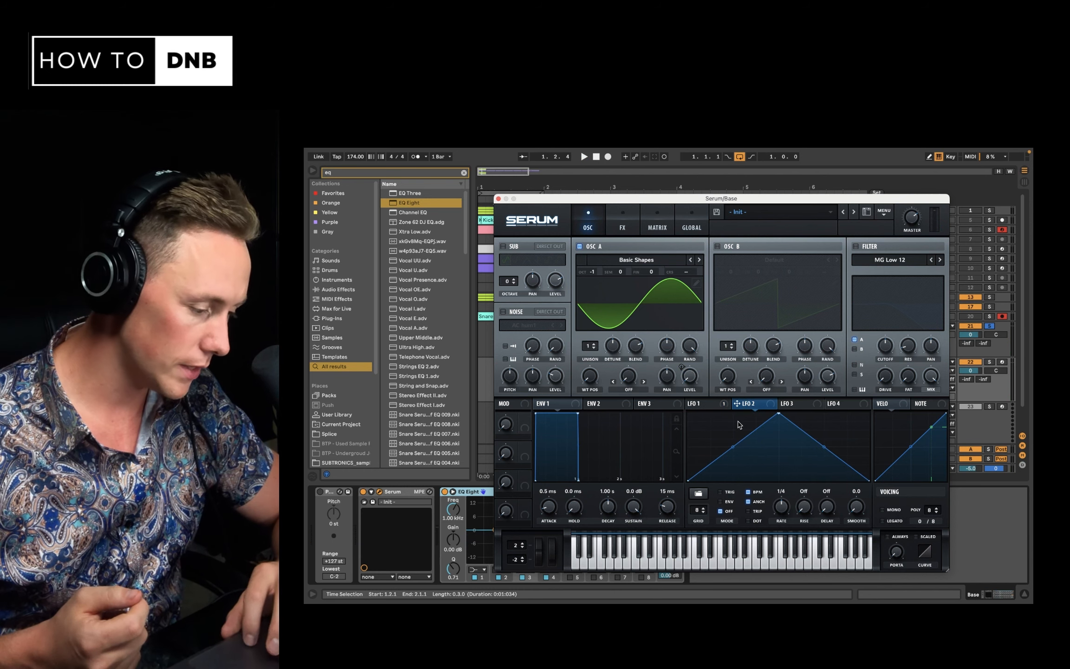
drag(779, 413, 689, 413)
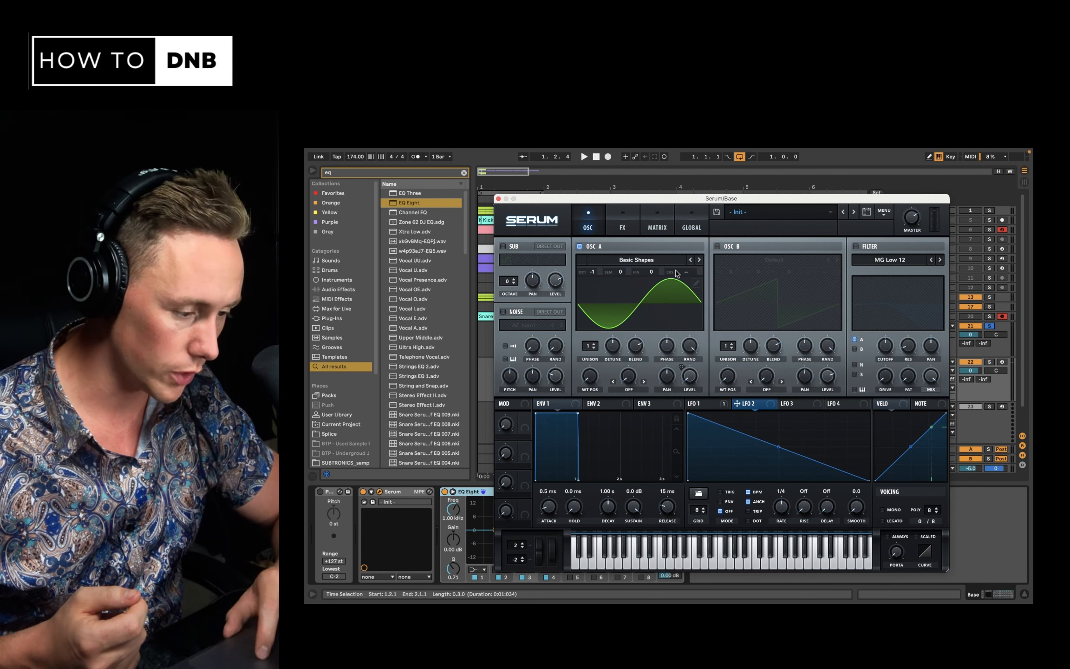
drag(779, 448, 776, 476)
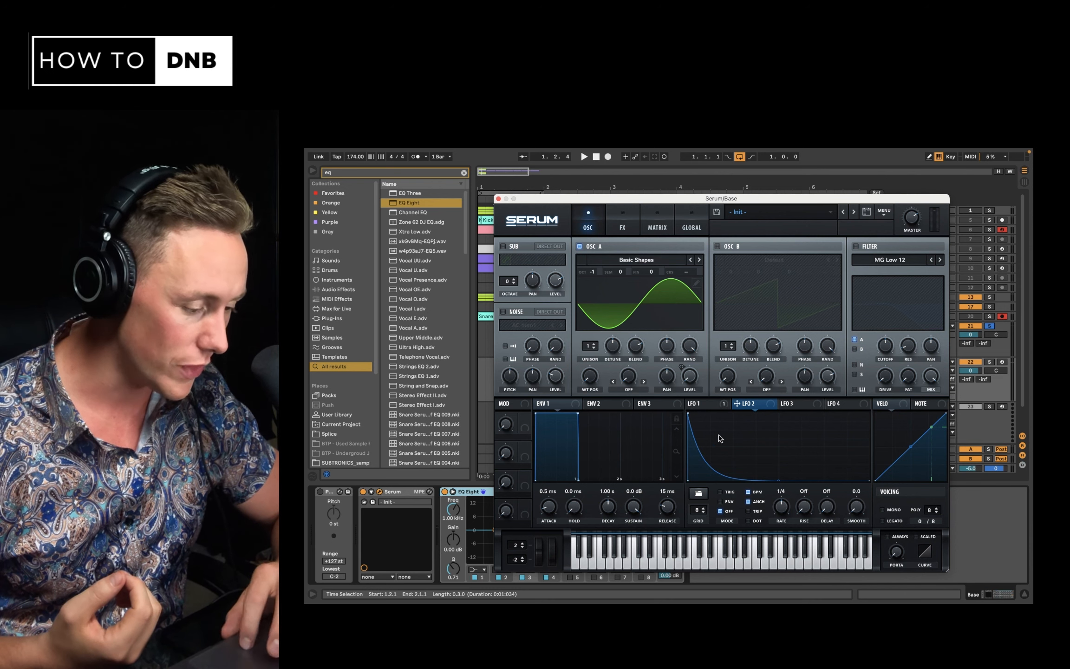
drag(760, 408, 688, 274)
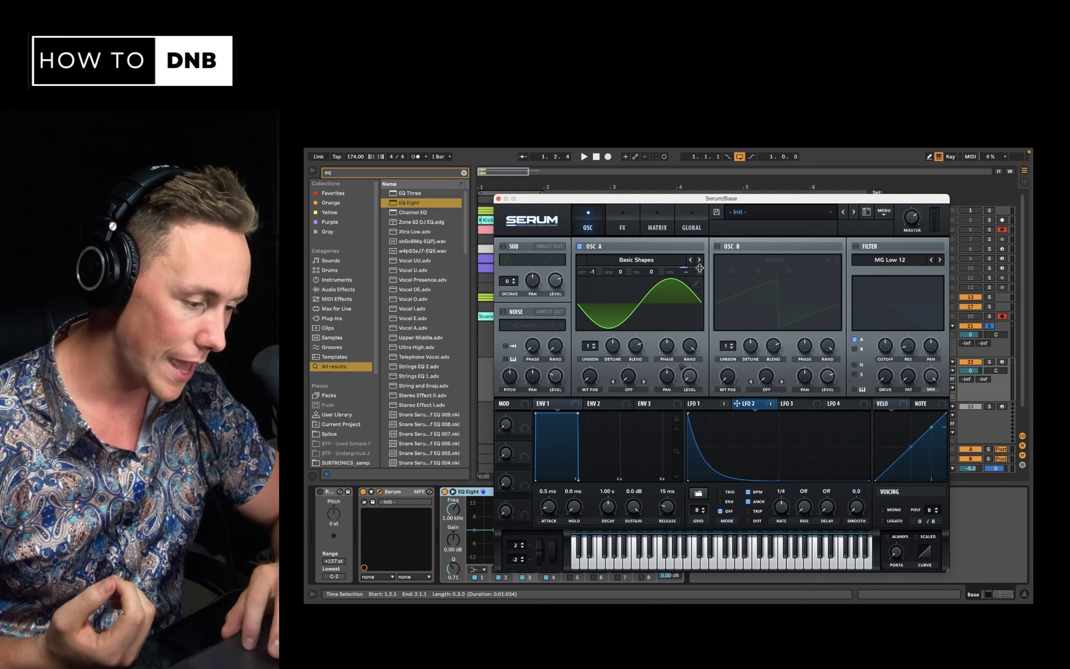
Fine-tune the amount of LFO 2 modulation on Osc A's coarse pitch in the modulation matrix
click(658, 227)
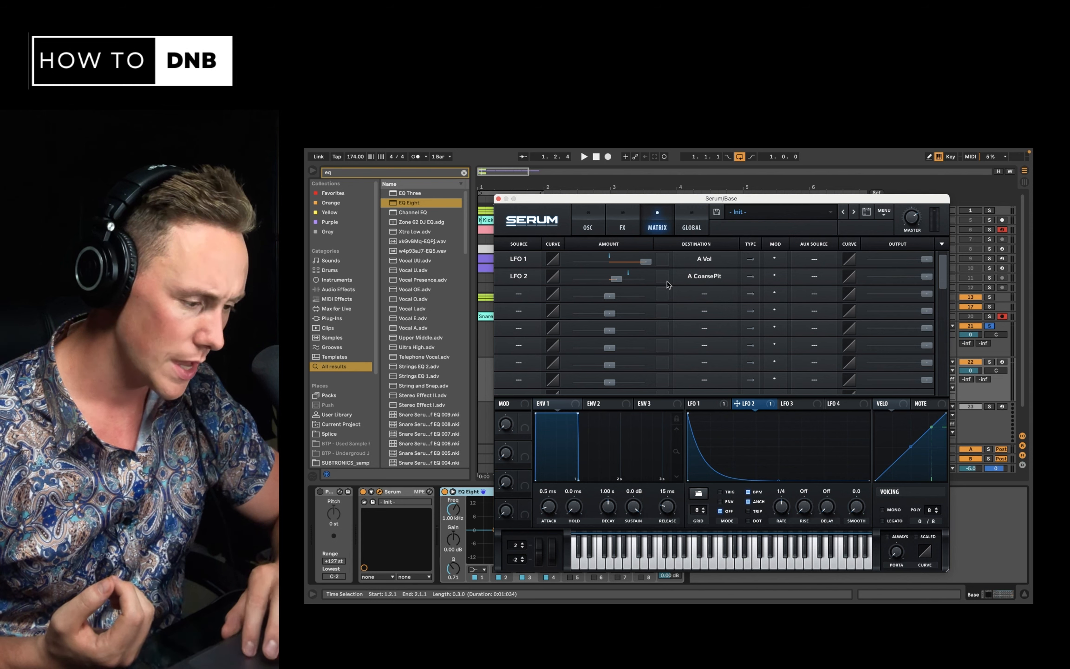
mouse_move(613, 281)
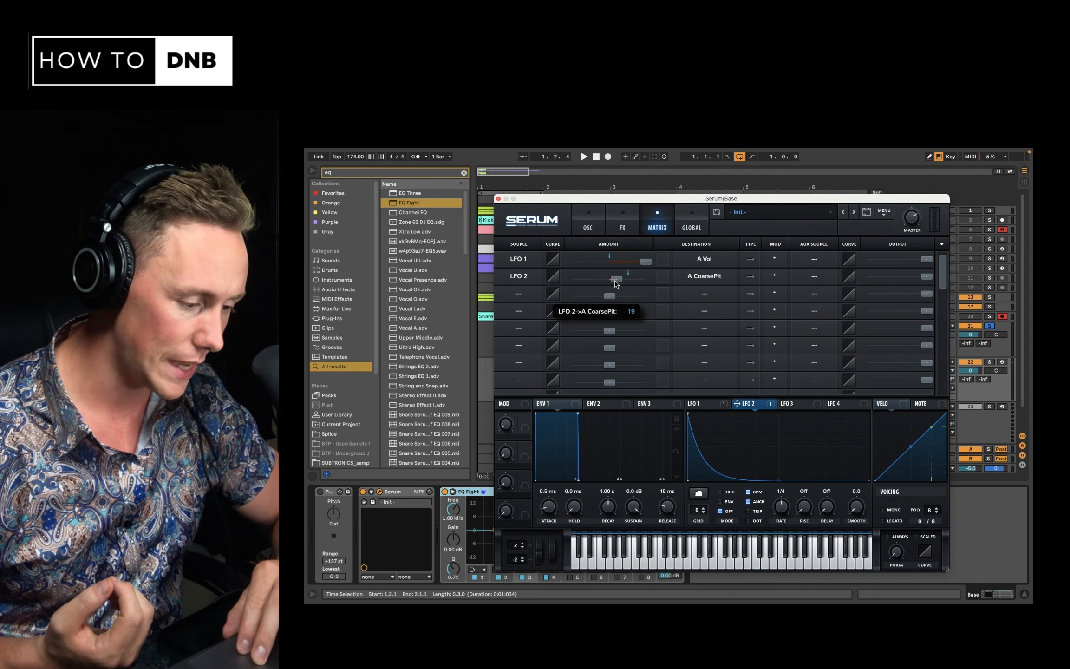
drag(615, 282, 618, 287)
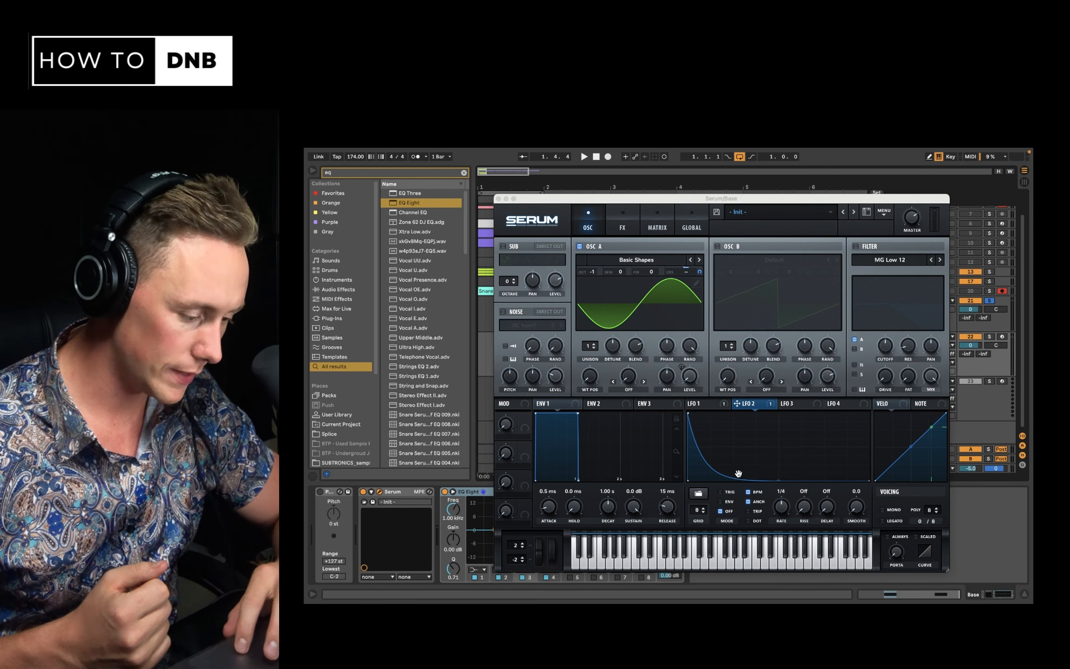
Shorten the LFO 2 decay so it reaches zero at about a quarter of its length, and audition it
click(739, 472)
mouse_move(736, 479)
mouse_down()
mouse_move(714, 479)
mouse_move(731, 468)
mouse_up()
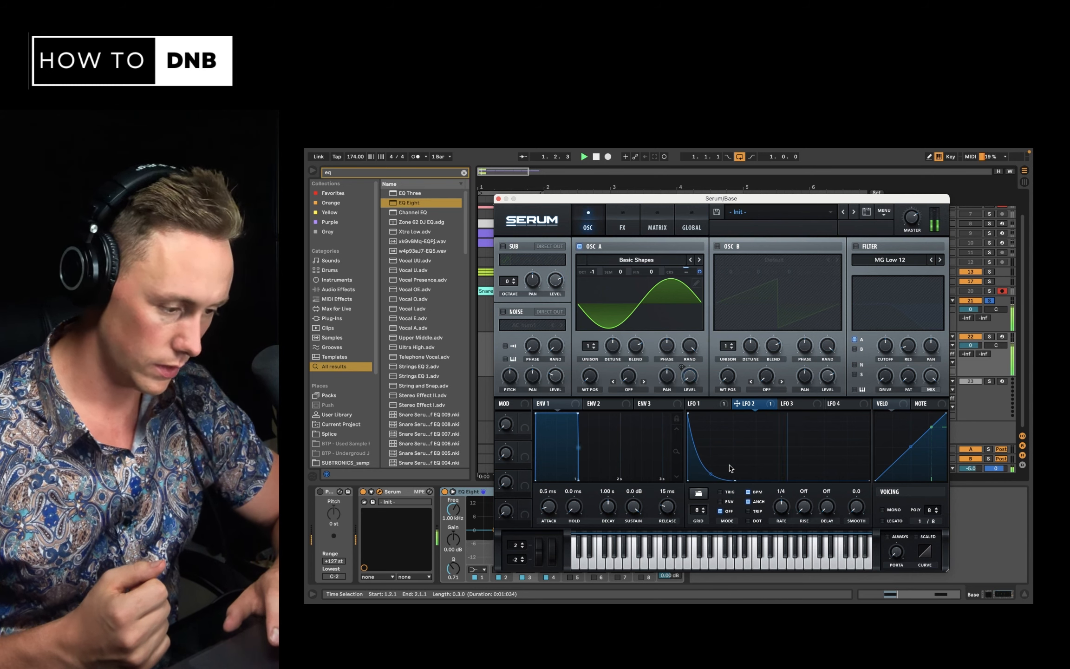
key(space)
key(space)
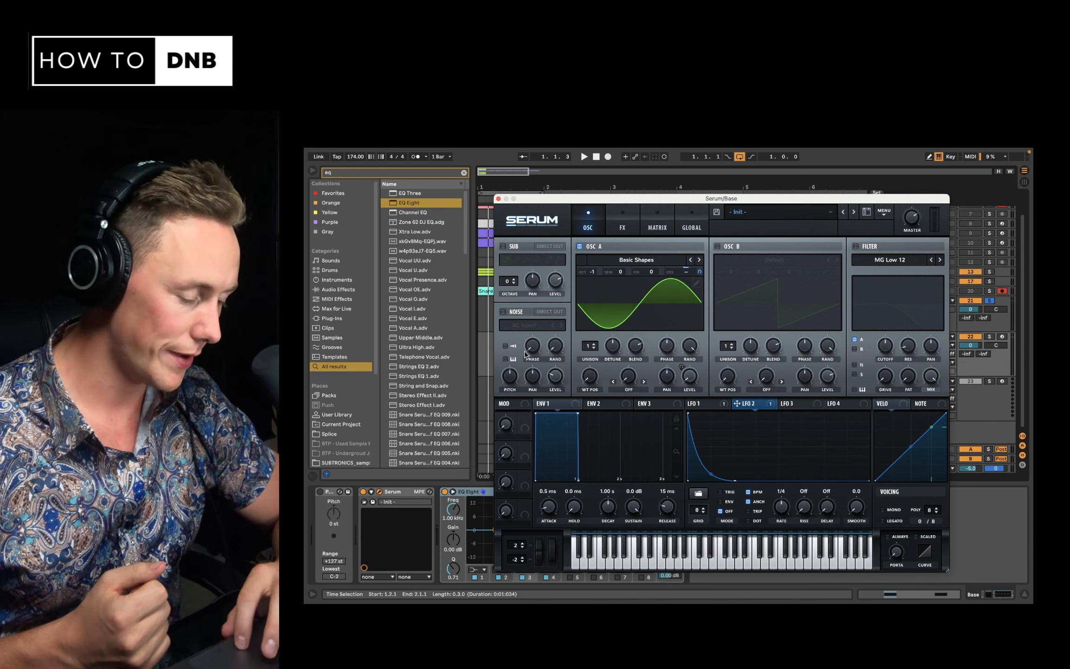
Enable Serum's noise oscillator, shape LFO 3 into a very short decay and assign it to the noise level
click(504, 312)
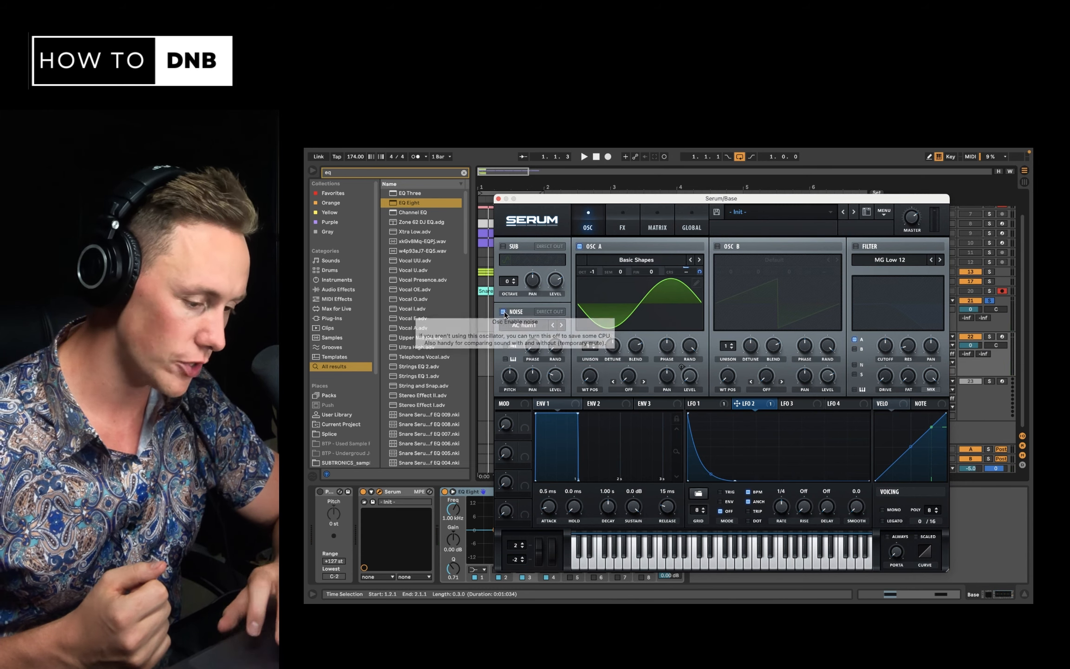
click(802, 406)
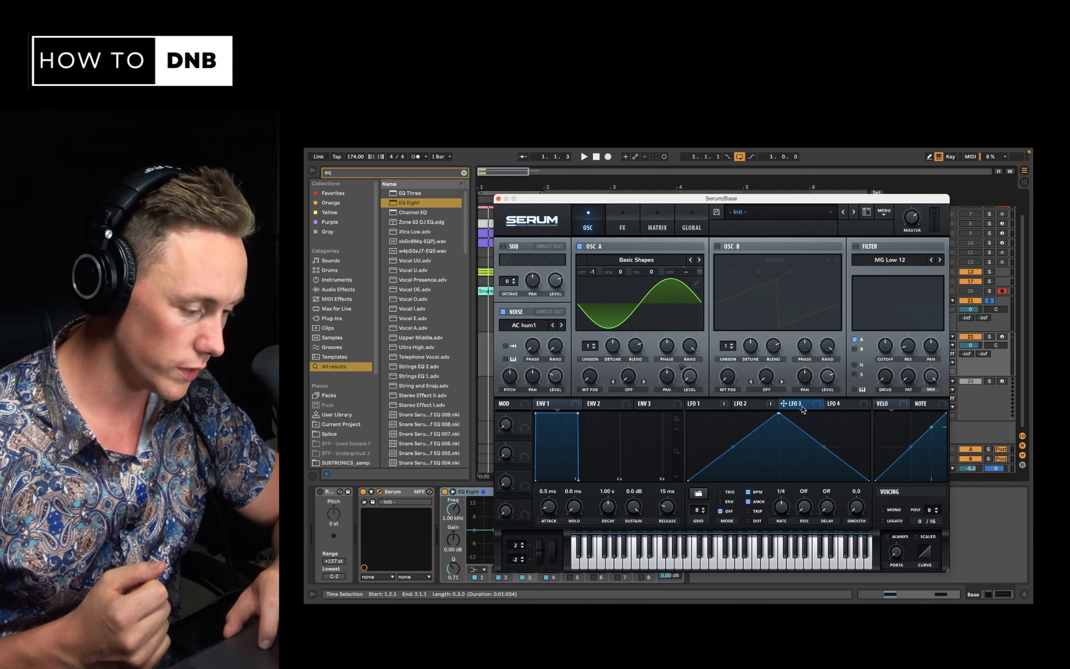
drag(778, 416, 606, 393)
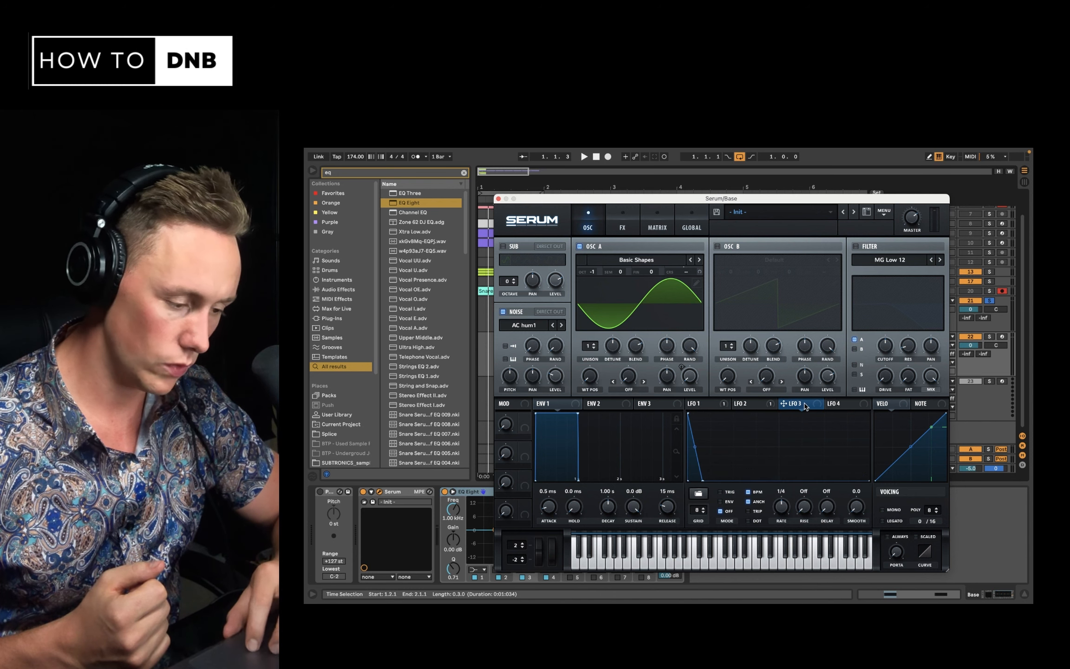
drag(806, 407, 555, 376)
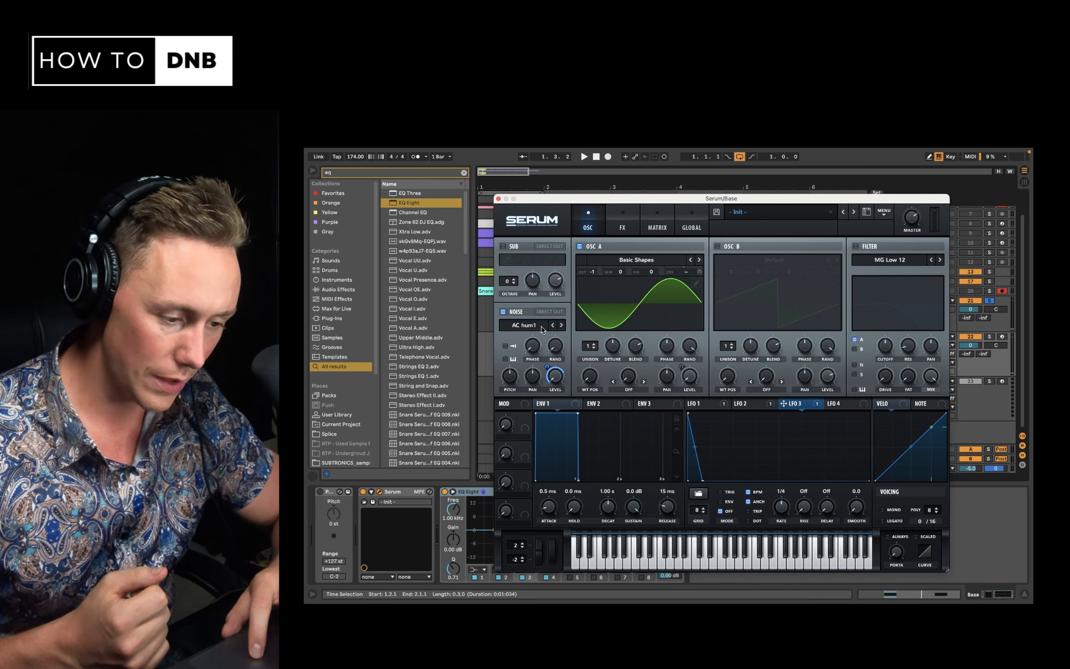
Try the XF_KikAtk_18 kick attack as the noise source and audition it
click(542, 326)
mouse_move(534, 352)
click(599, 363)
key(space)
key(space)
Use the analog ARP circuit noise as the noise source, auditioning it against ARP pink
click(534, 326)
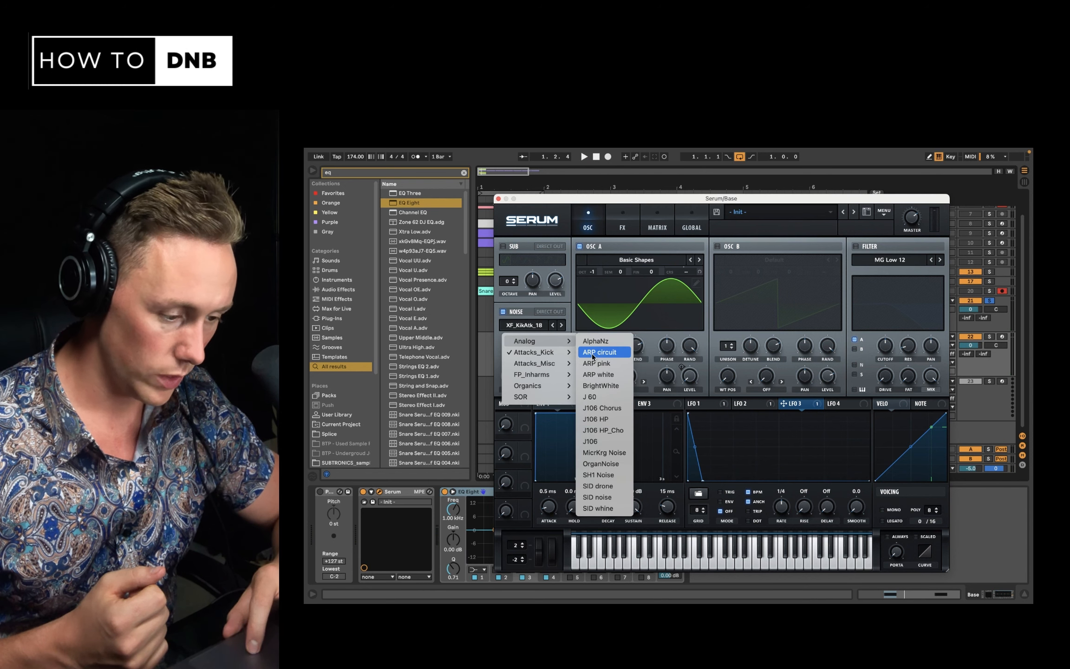
click(592, 352)
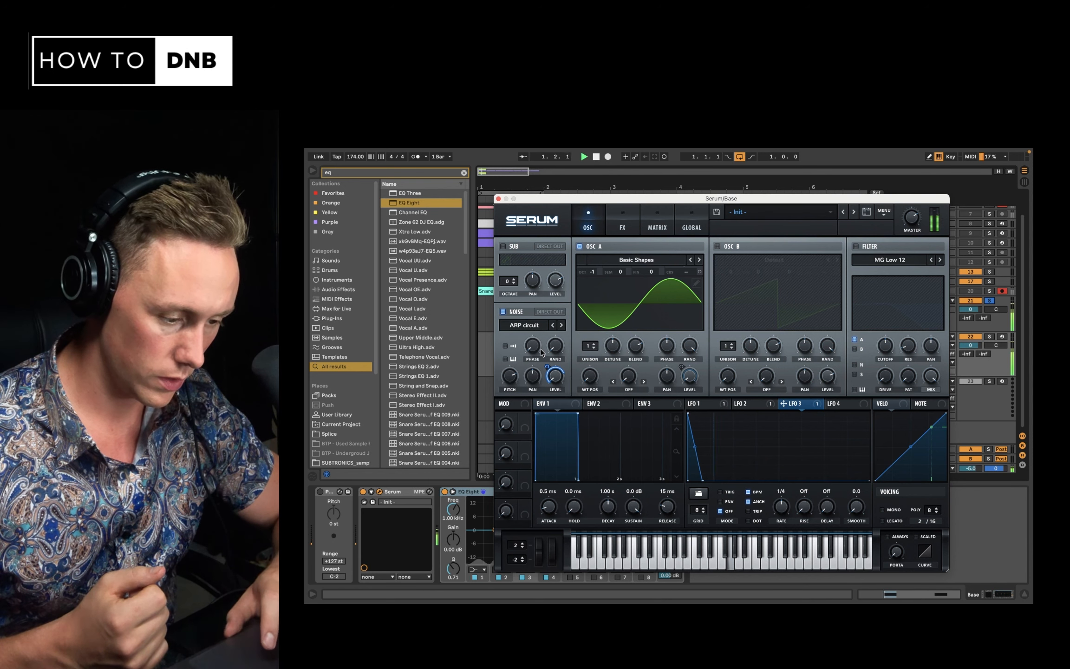
click(560, 325)
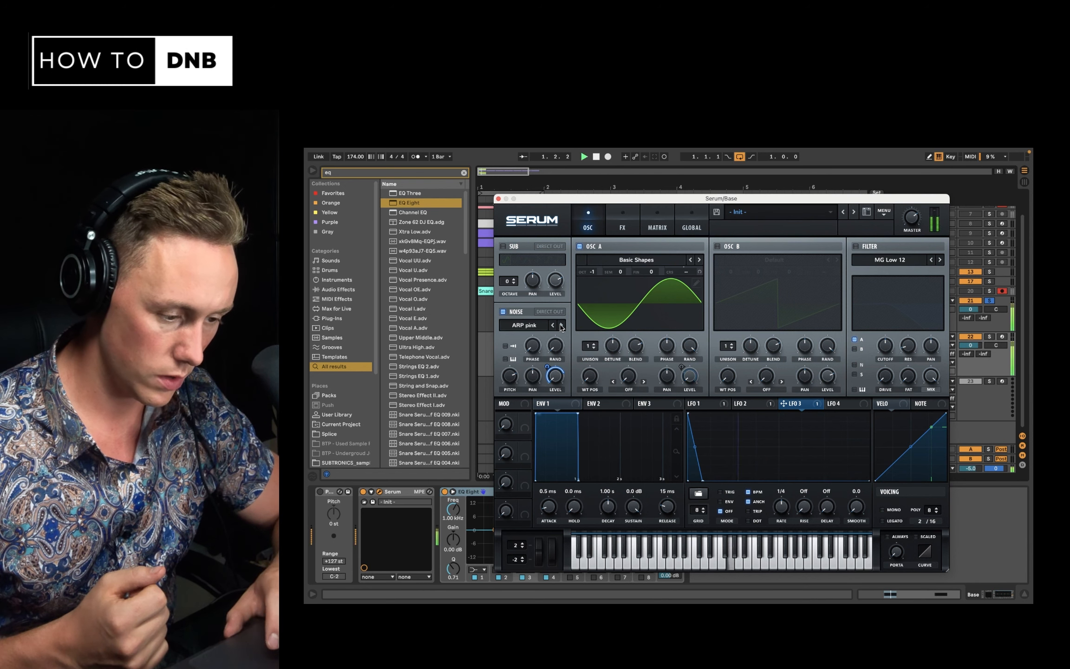
key(space)
key(space)
click(553, 325)
Set the noise pitch to about 69% while listening to the snare
key(space)
drag(510, 375, 510, 386)
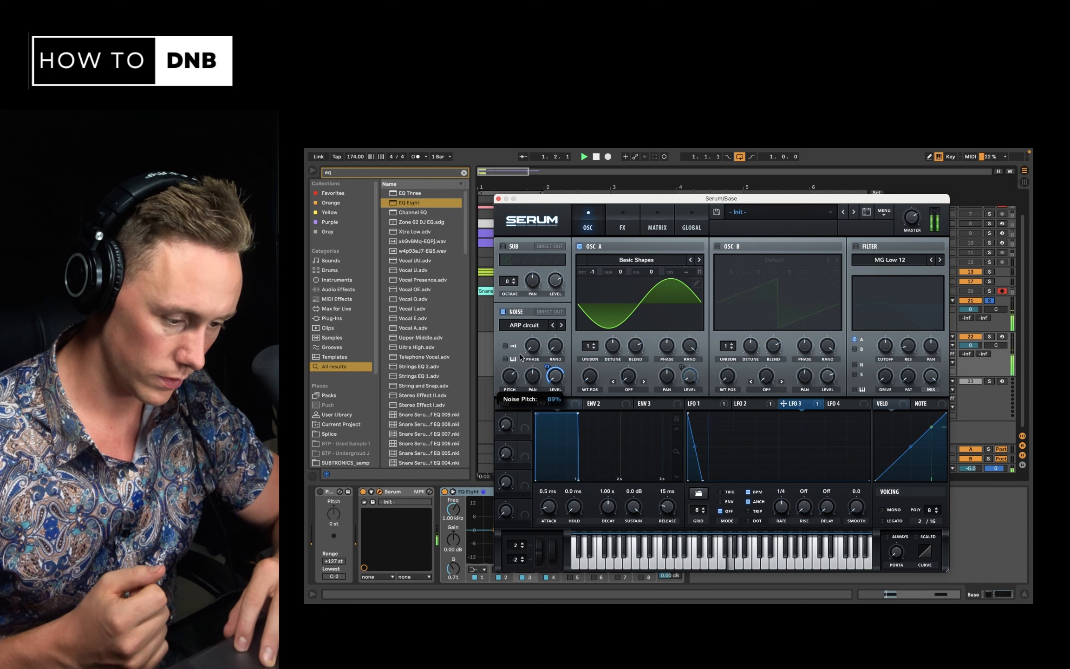
key(space)
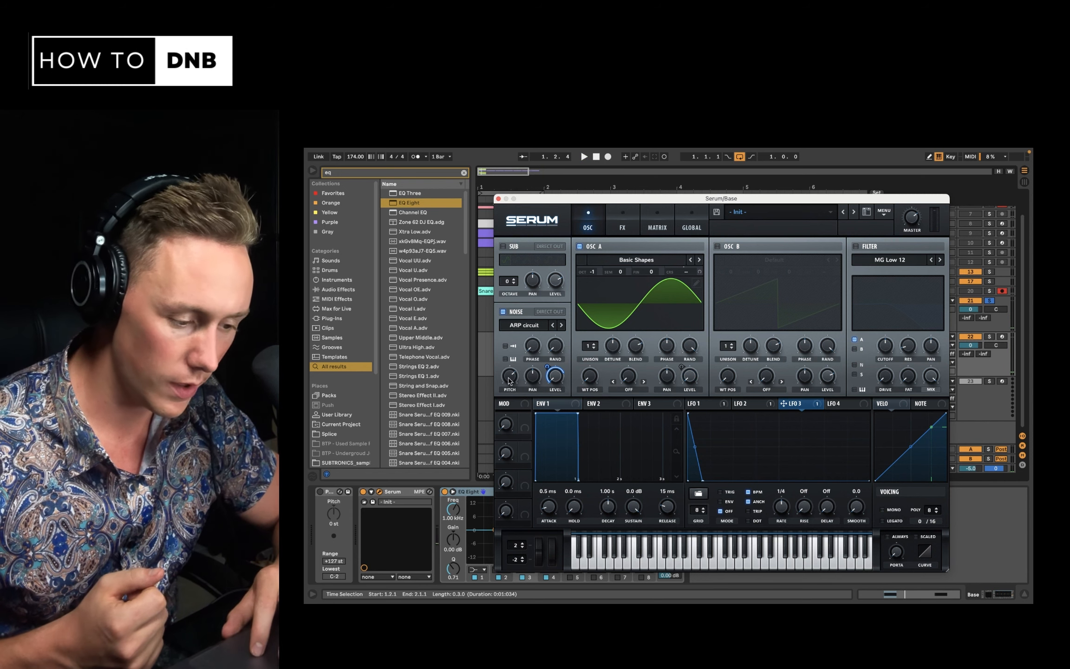
Enable the filter as a High 24 type, adjust its cutoff, and route only the noise through it instead of Osc A
click(855, 246)
click(890, 260)
drag(886, 346, 889, 357)
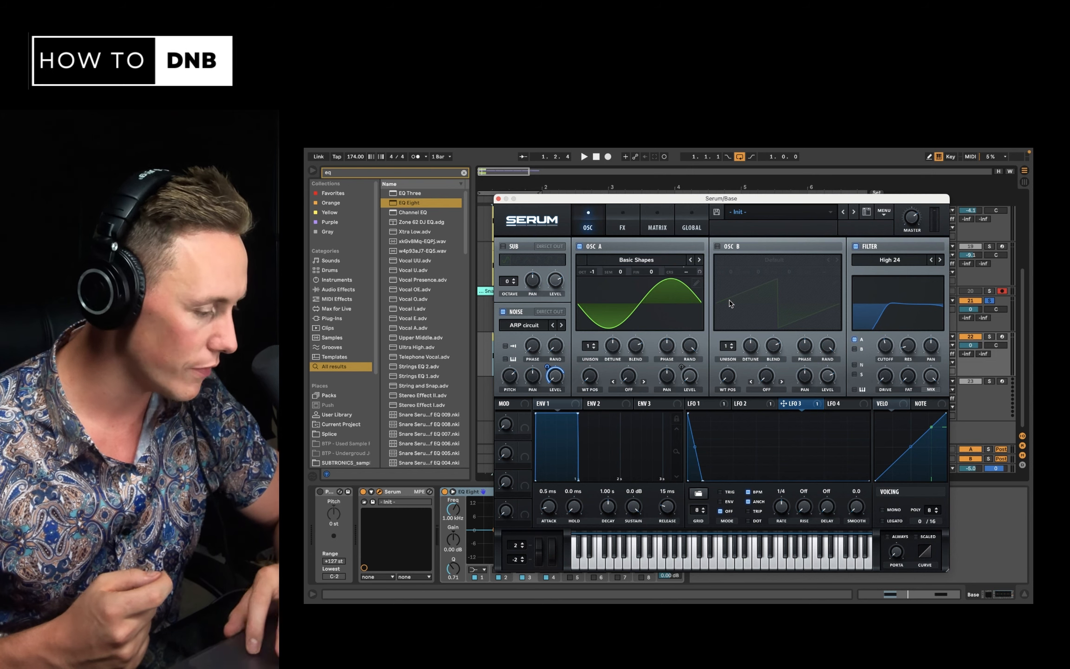
click(855, 339)
click(855, 364)
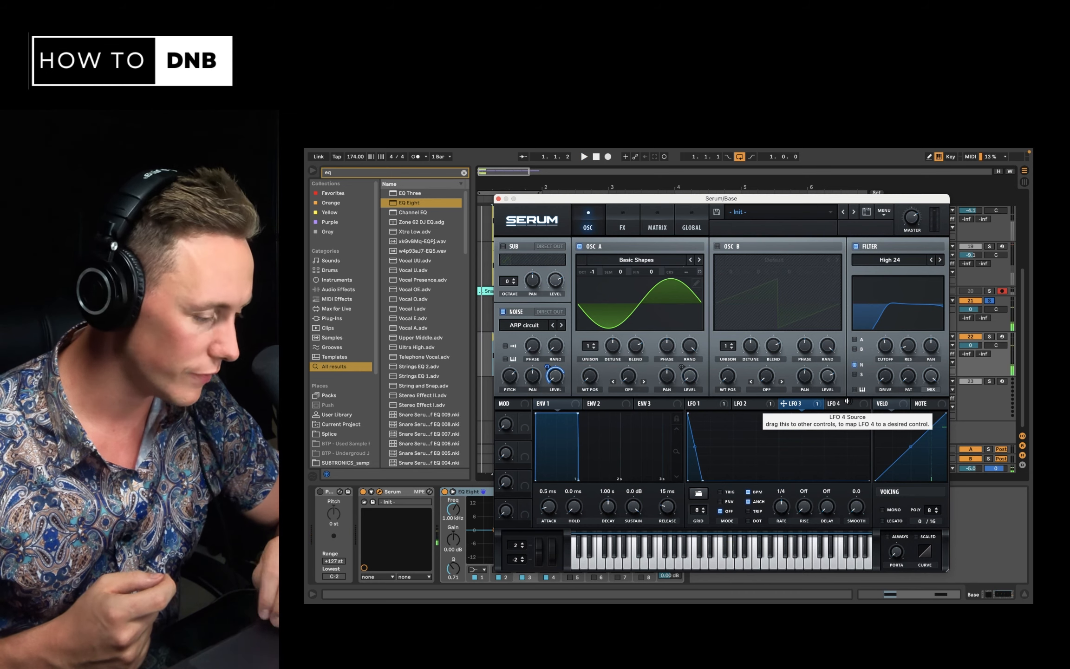
Raise the filter drive to about 45% and audition the noise layer during playback
drag(888, 383, 897, 337)
key(space)
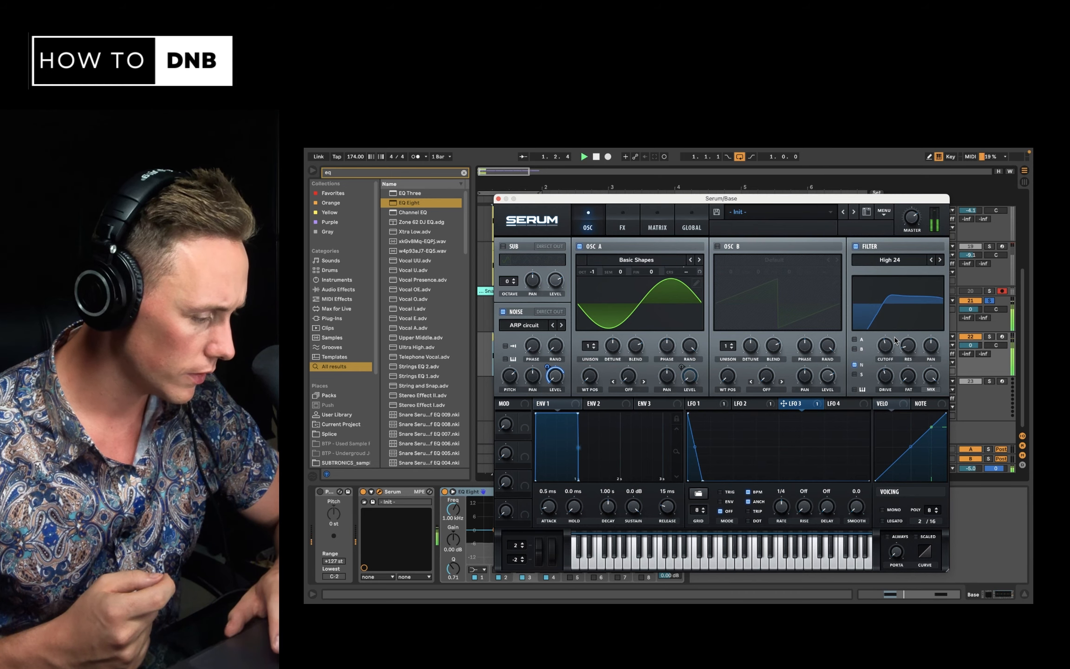
key(space)
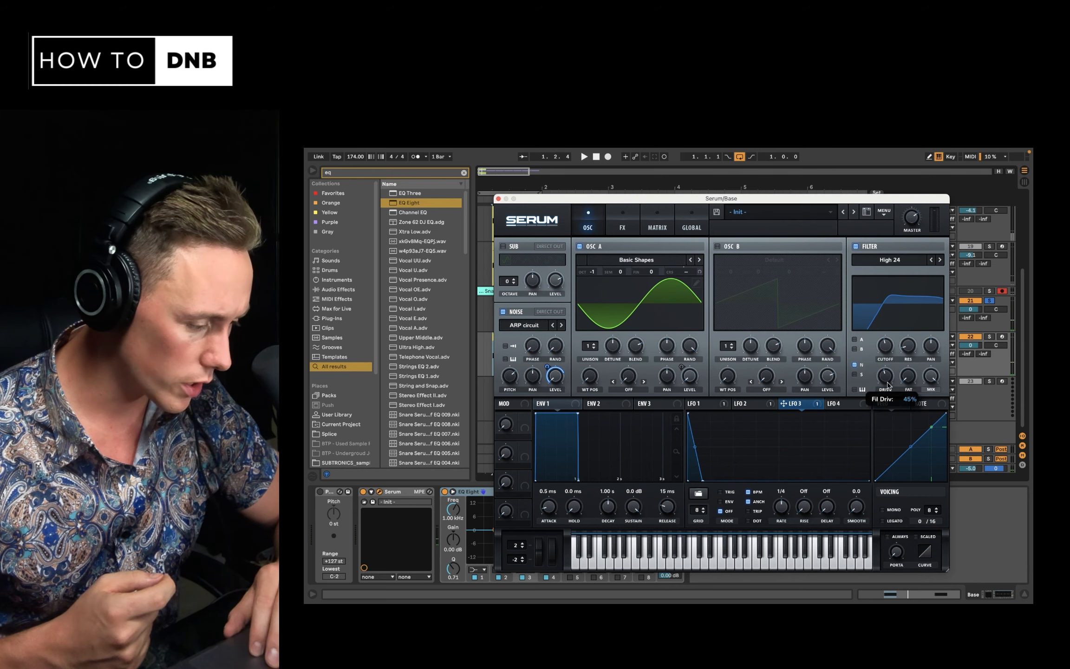
key(space)
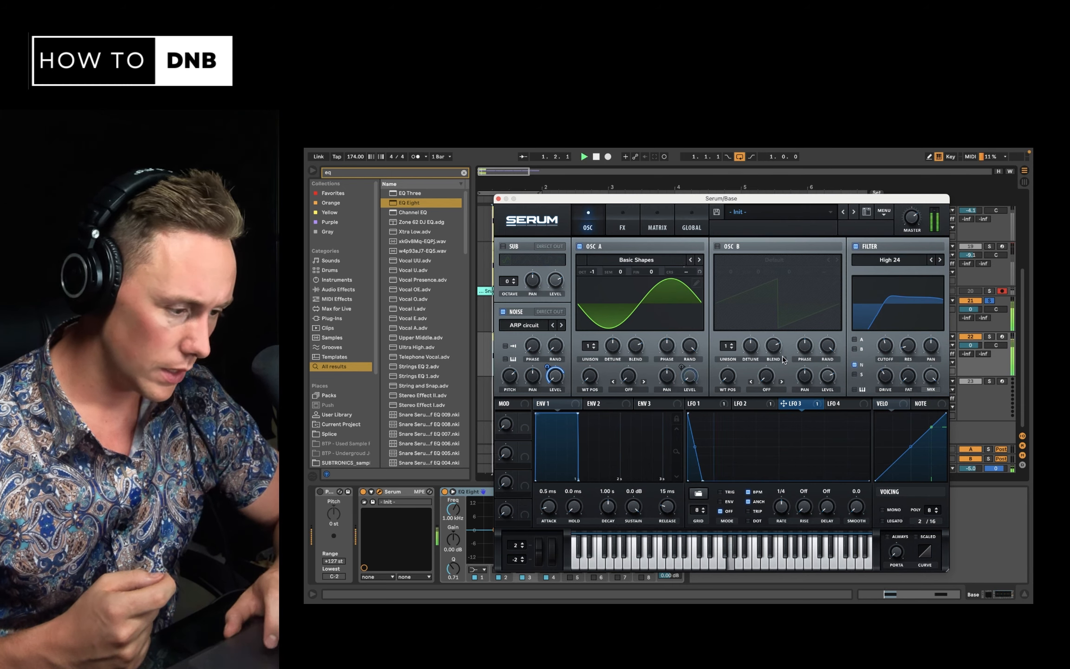
Enable Serum's Tube distortion effect and adjust its drive and output level while auditioning the snare
key(space)
click(621, 227)
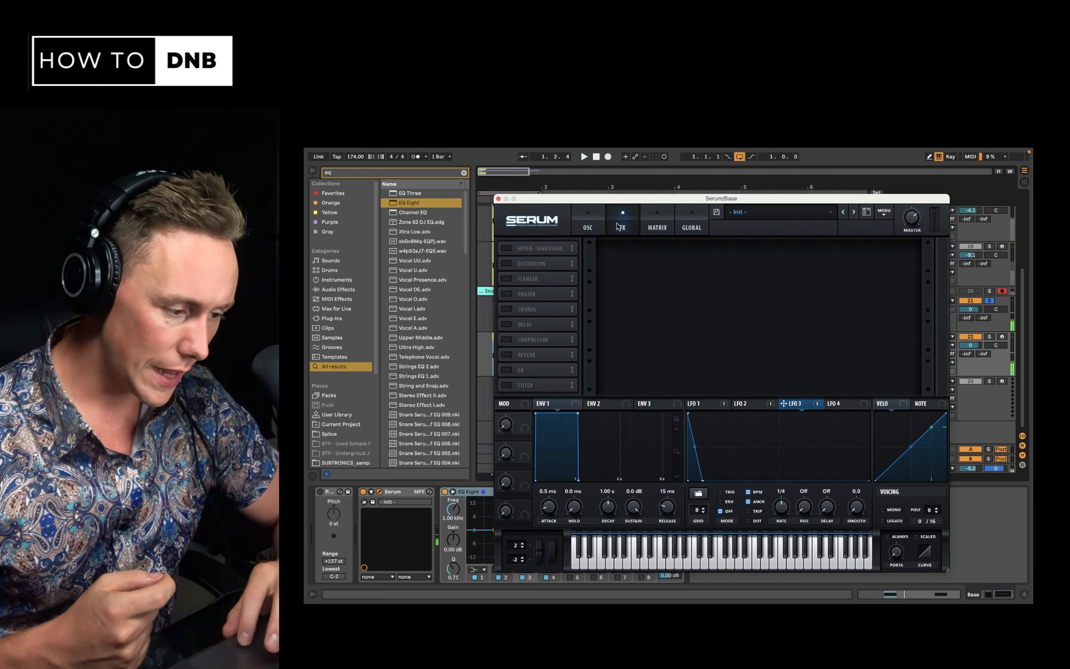
click(508, 263)
drag(823, 263, 840, 214)
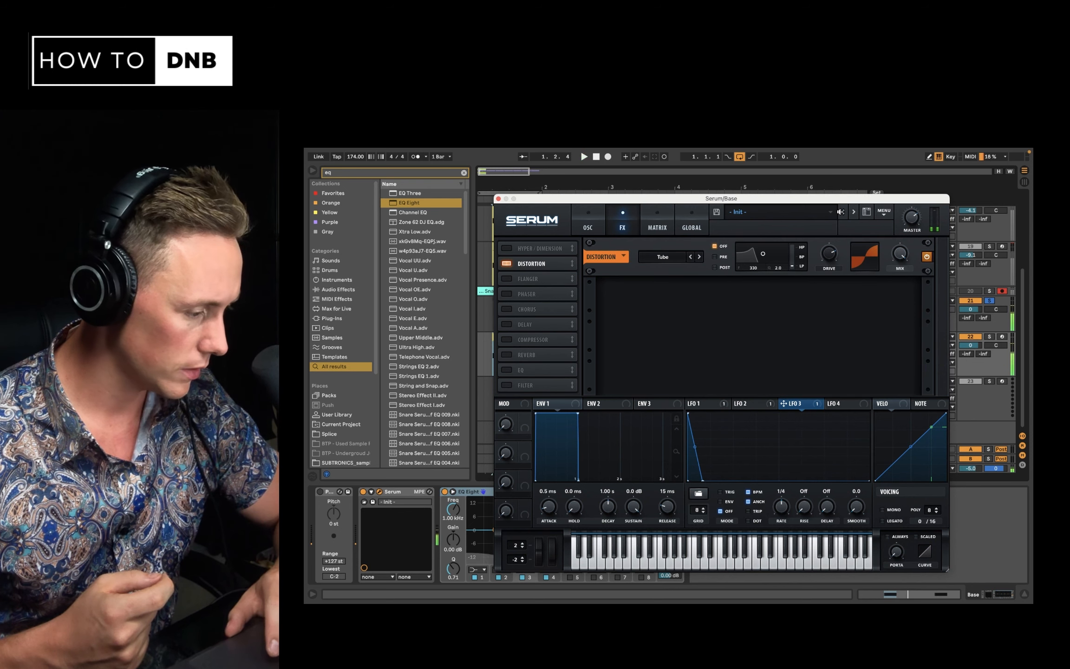
key(space)
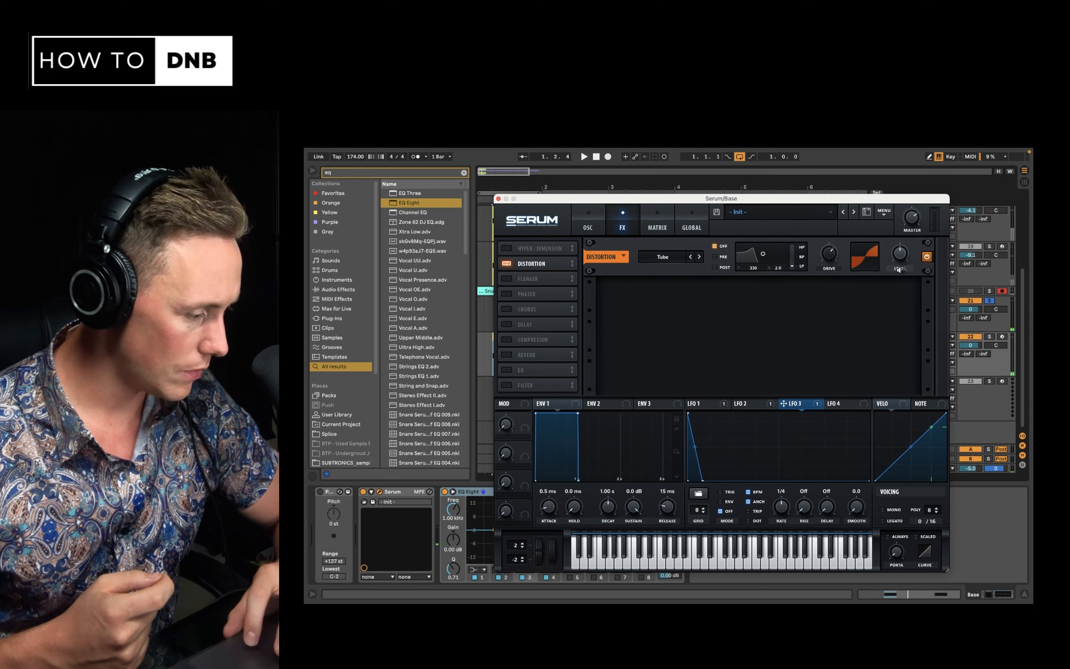
drag(900, 254, 906, 227)
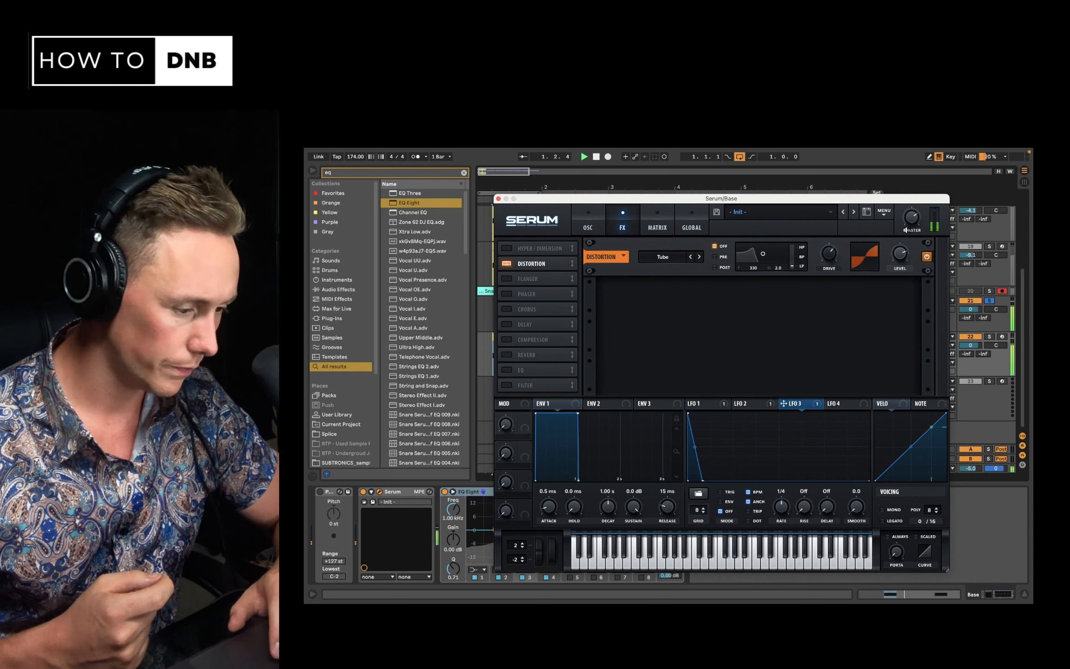
click(499, 199)
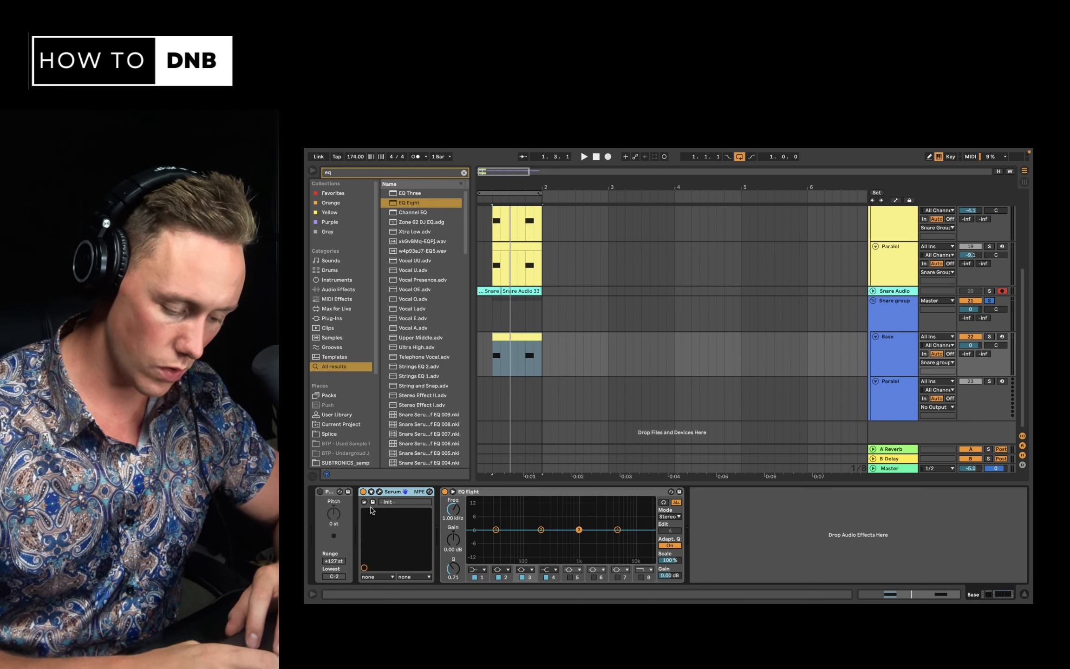
Group the Serum instrument into an Instrument Rack and show its chain list
click(402, 496)
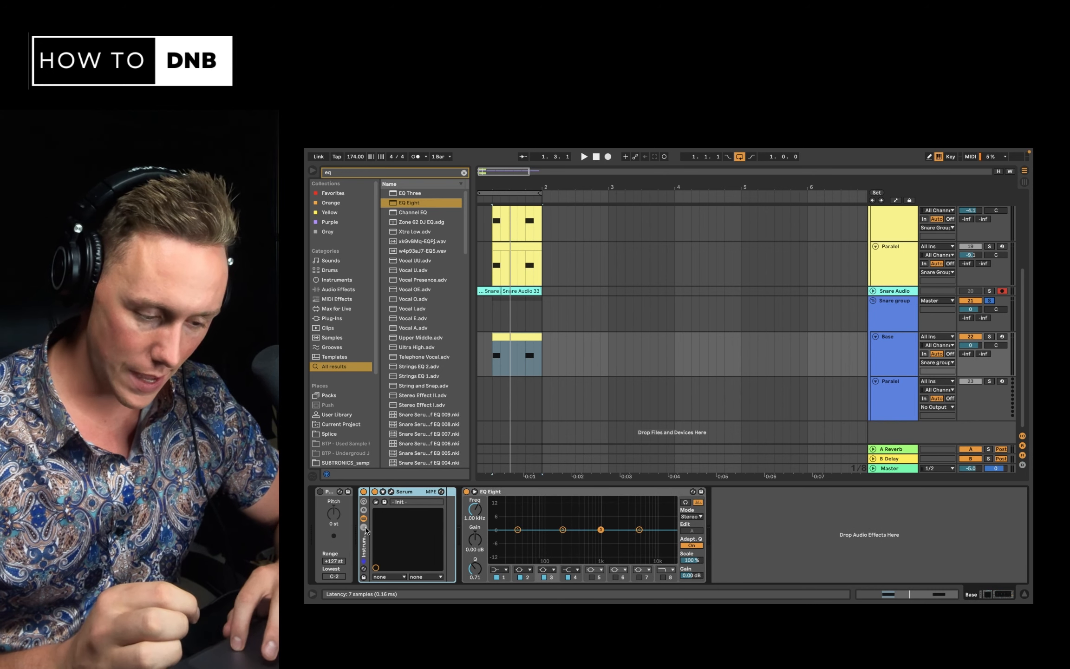
key(super+g)
click(375, 517)
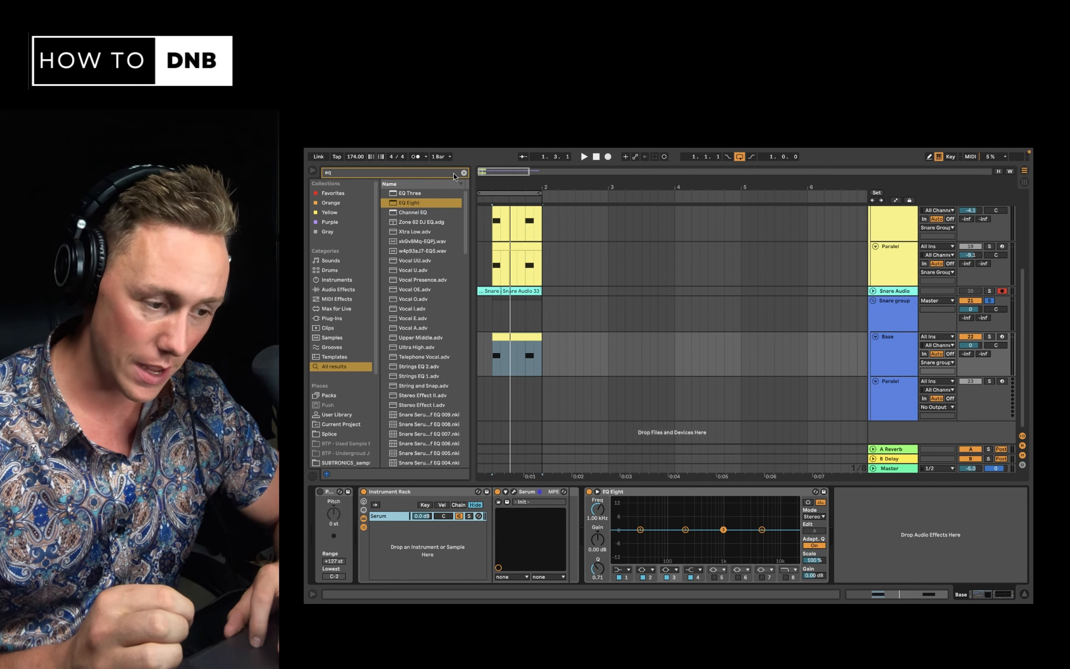
Search the browser for serum and add a second Serum as a new chain in the Instrument Rack
key(BackSpace)
key(BackSpace)
text(serum)
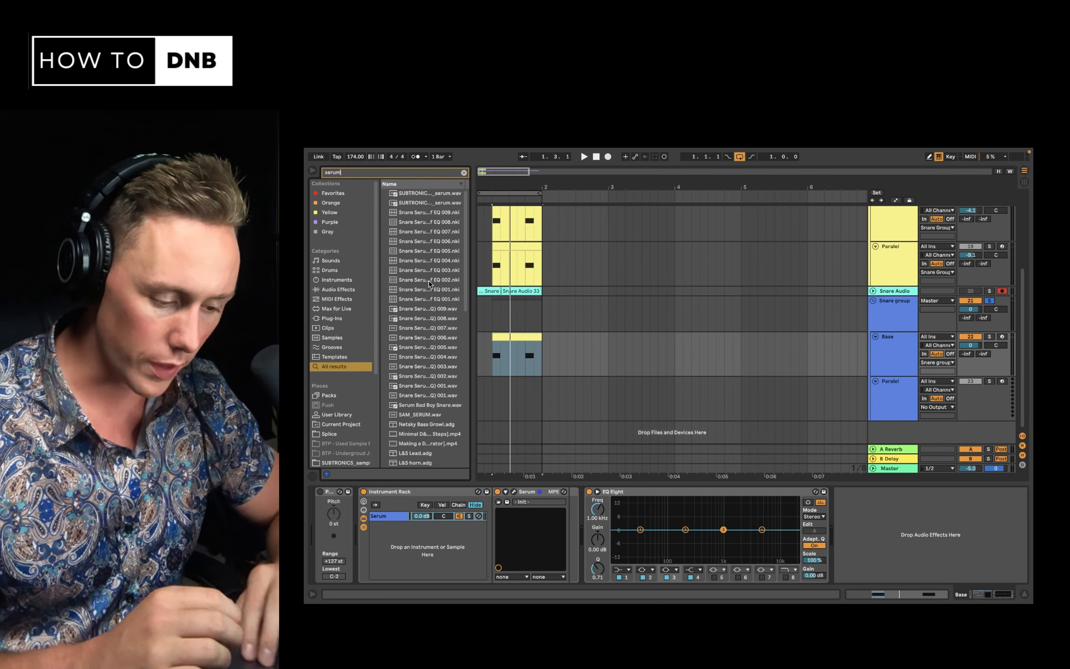
scroll(430, 284, down, 10)
drag(413, 462, 425, 565)
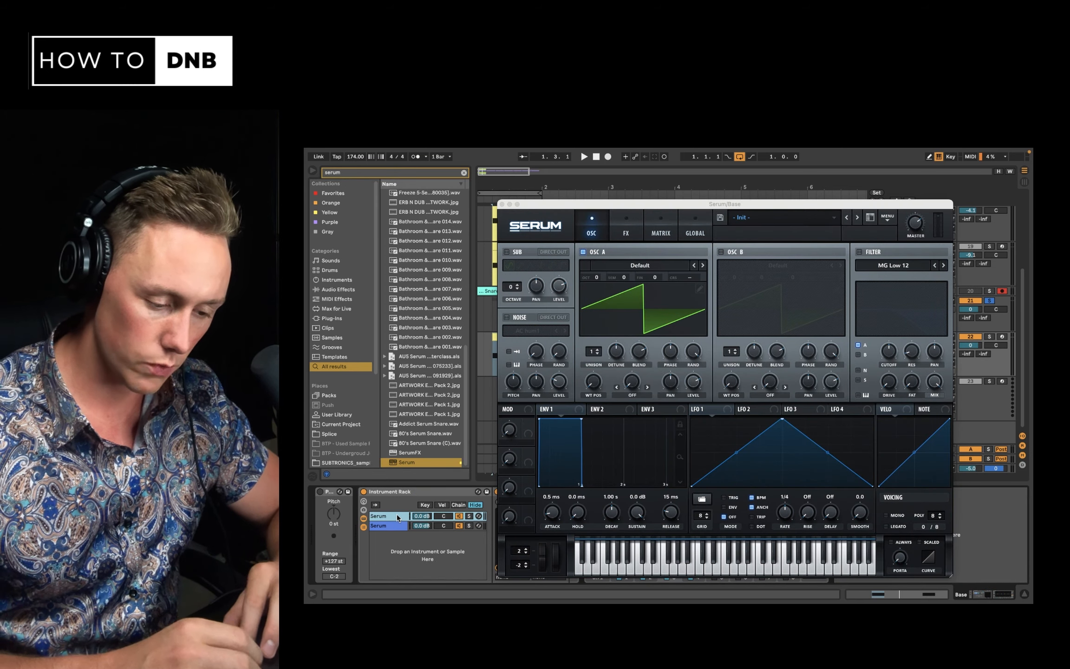
Rename the first rack chain Body and the second chain Noise
key(super+r)
text(Bod)
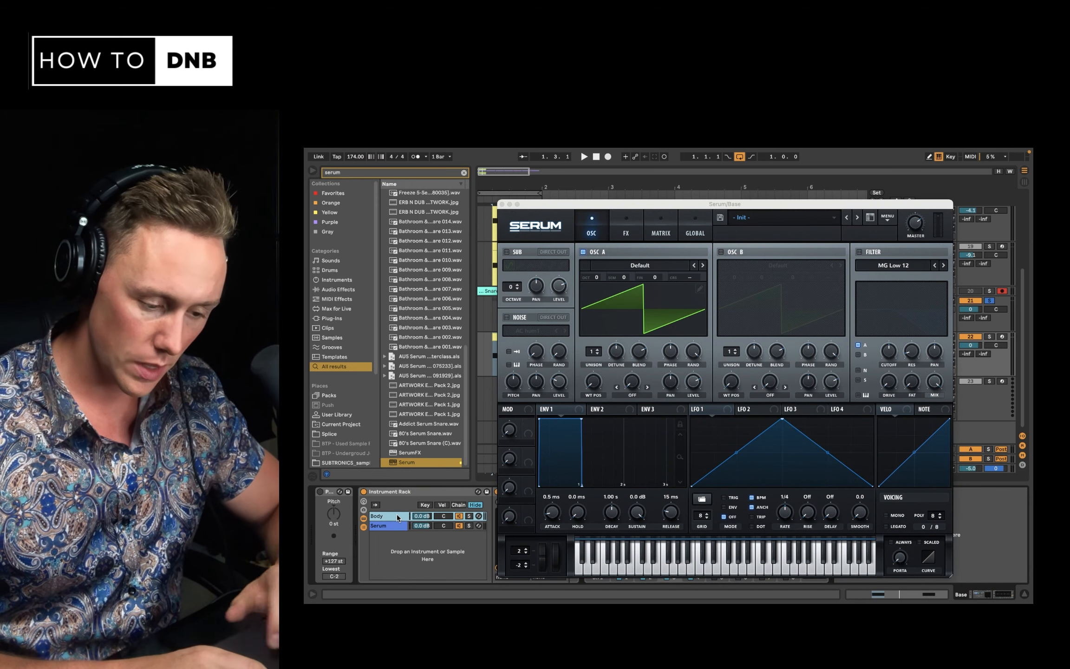
click(393, 529)
key(super+r)
text(Noise)
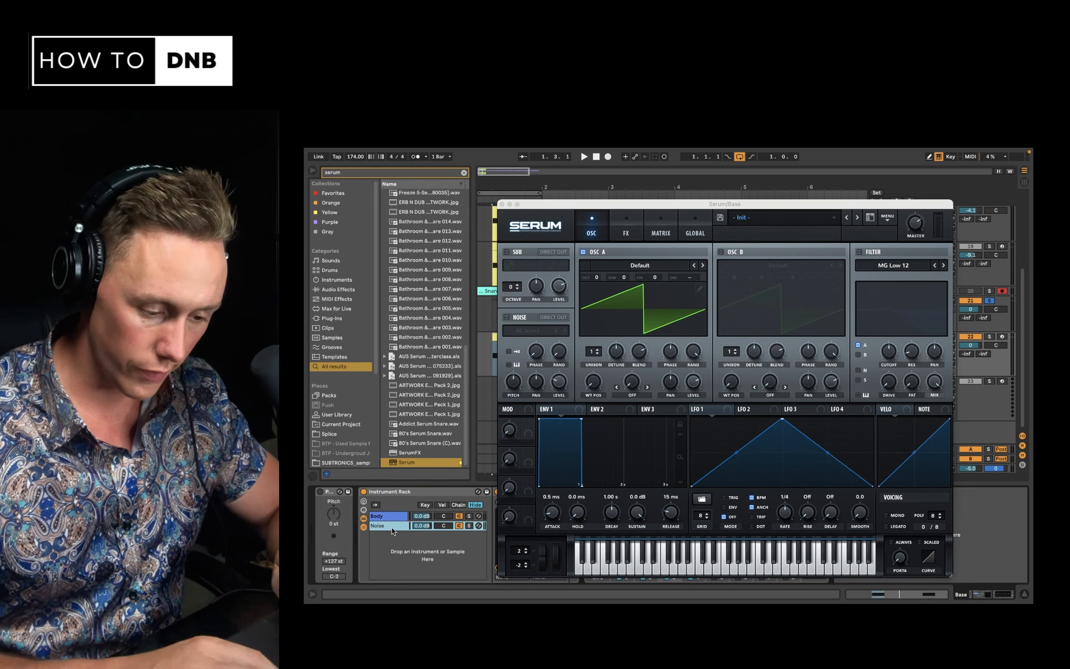
In the Noise chain's Serum, disable Osc A and enable the noise oscillator with the analog BrightWhite source
click(583, 252)
click(506, 317)
click(527, 330)
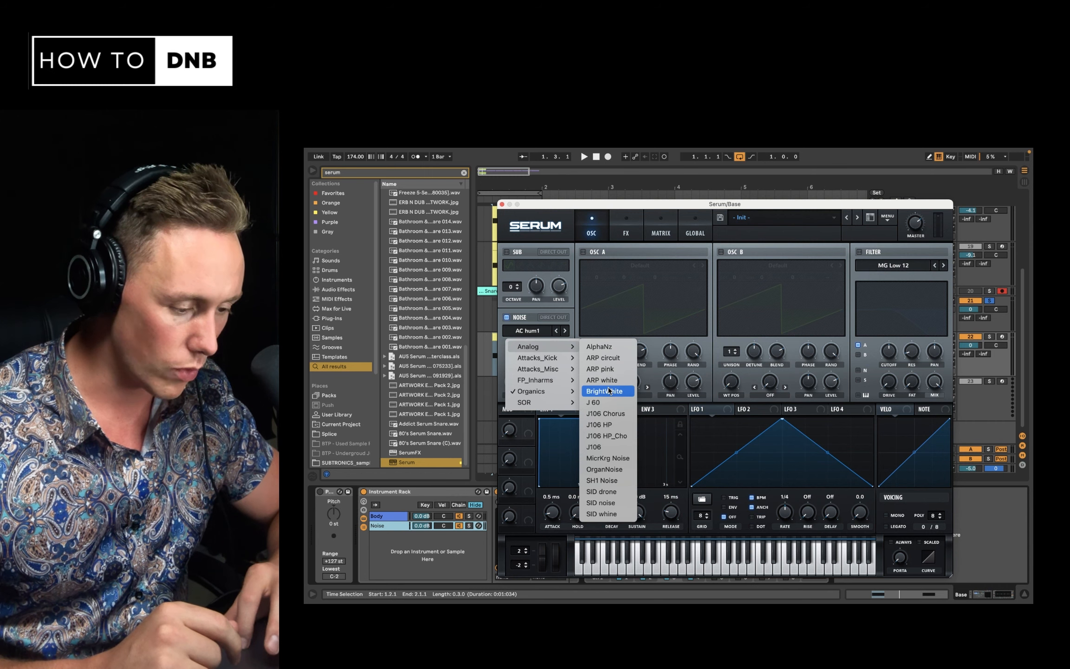
click(608, 387)
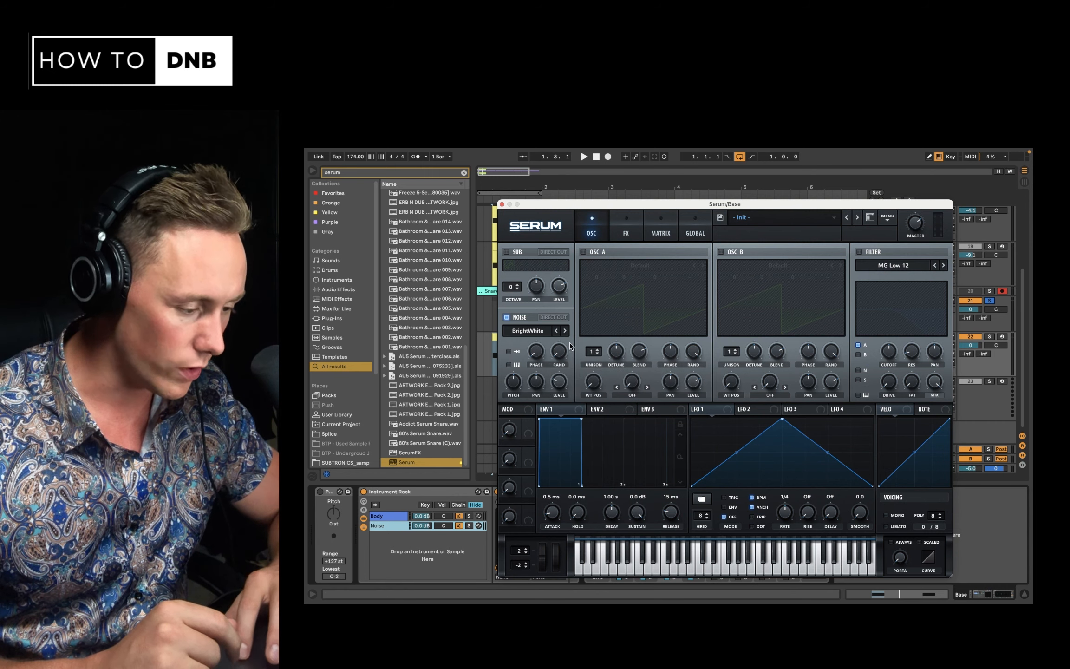
click(529, 331)
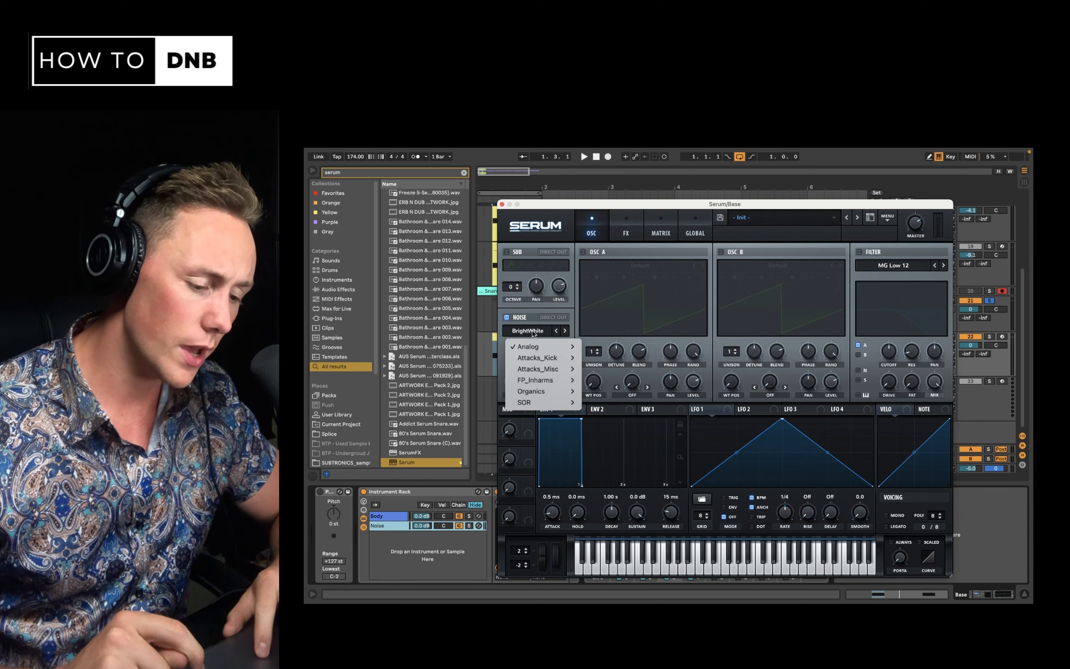
click(567, 326)
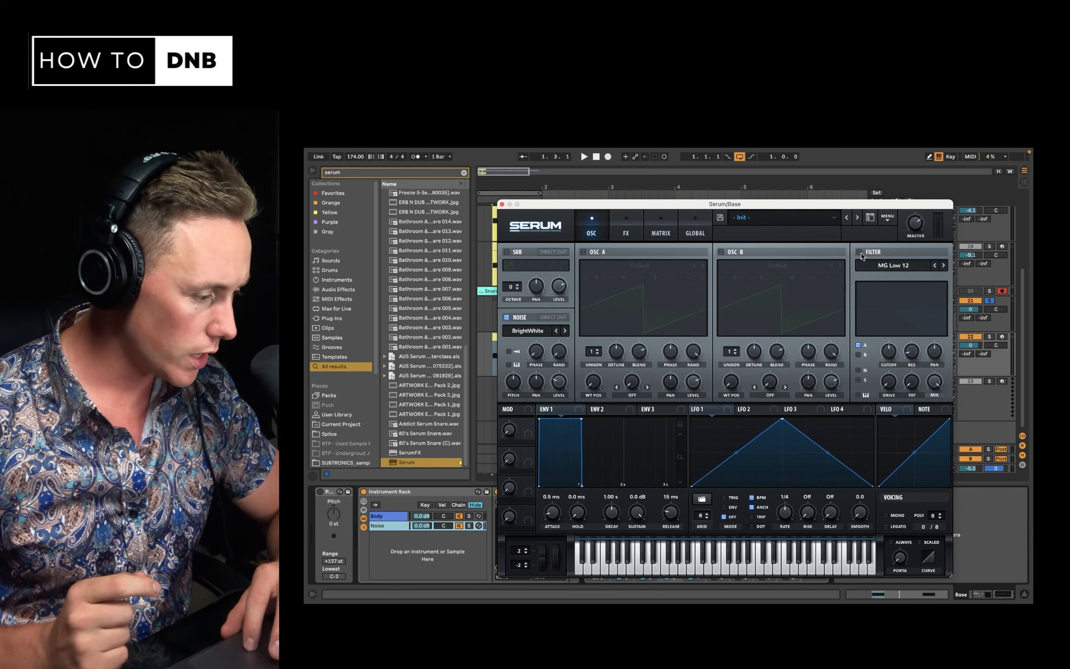
Enable the Noise layer's filter as High 24, route only the noise through it, and adjust the cutoff
click(859, 251)
click(914, 268)
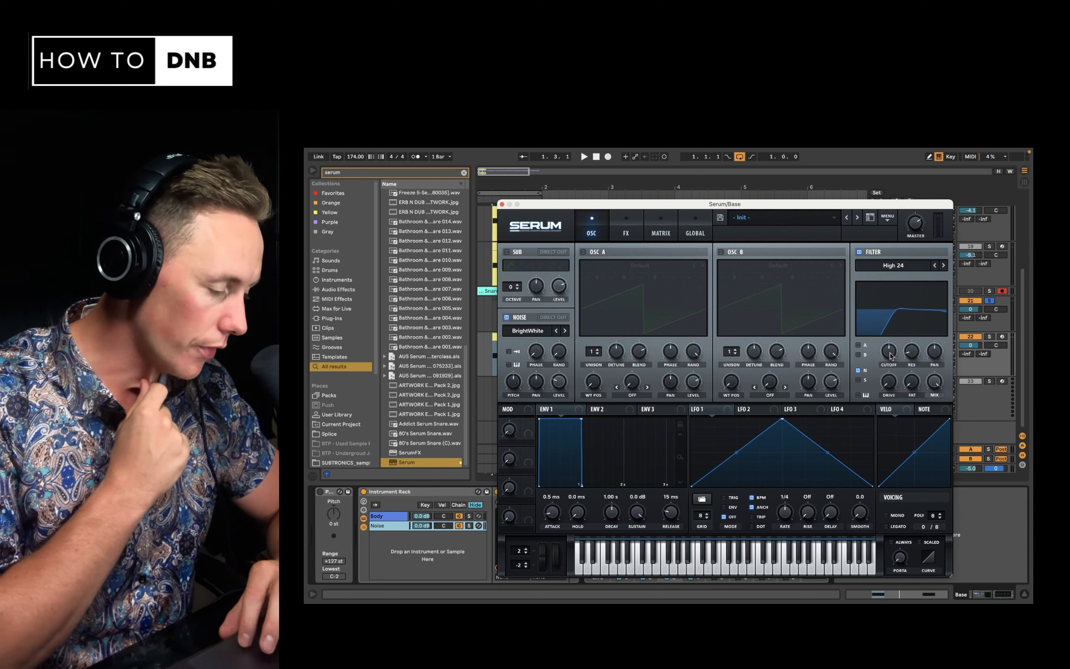
drag(891, 356, 892, 360)
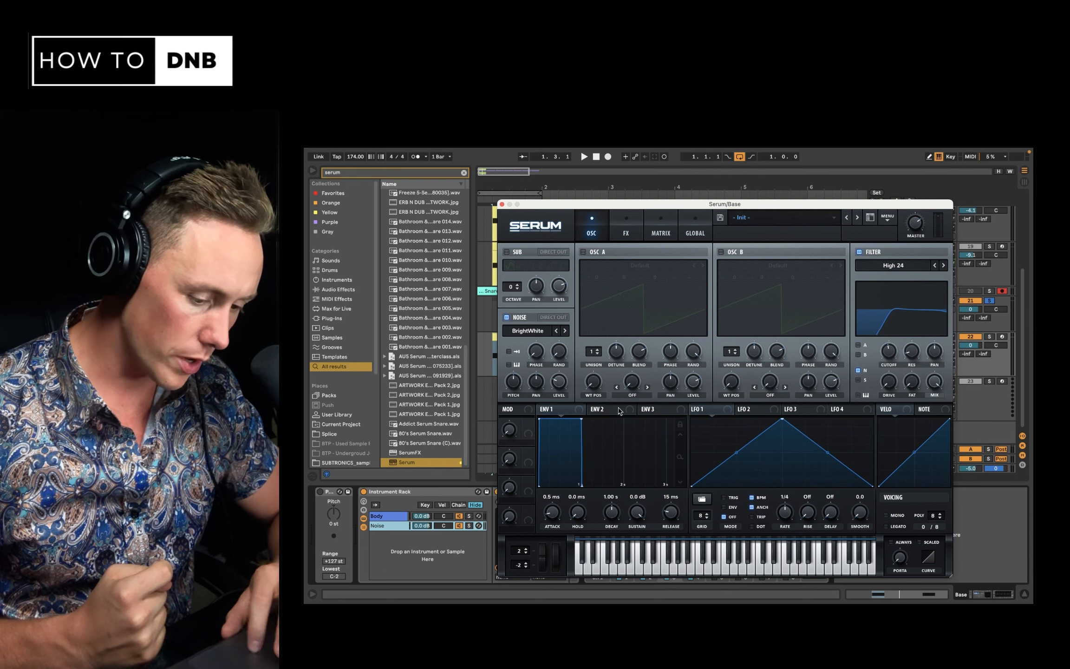
Examine the Body chain's Serum settings beside the Noise layer's, and return to the Noise chain
click(398, 515)
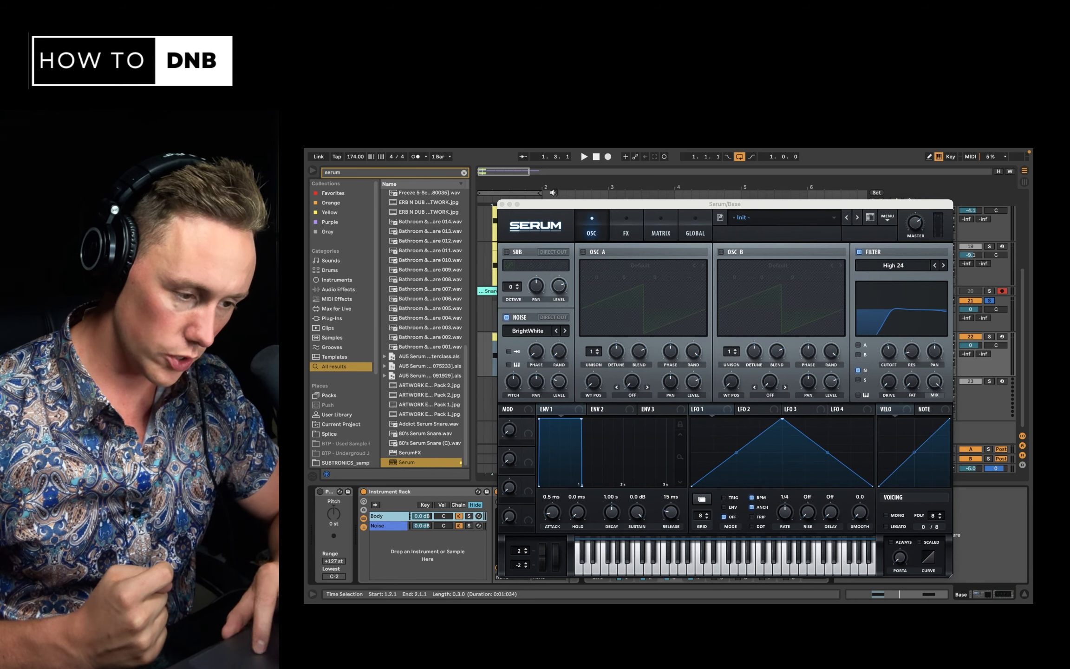
drag(552, 205, 644, 197)
click(514, 491)
click(386, 526)
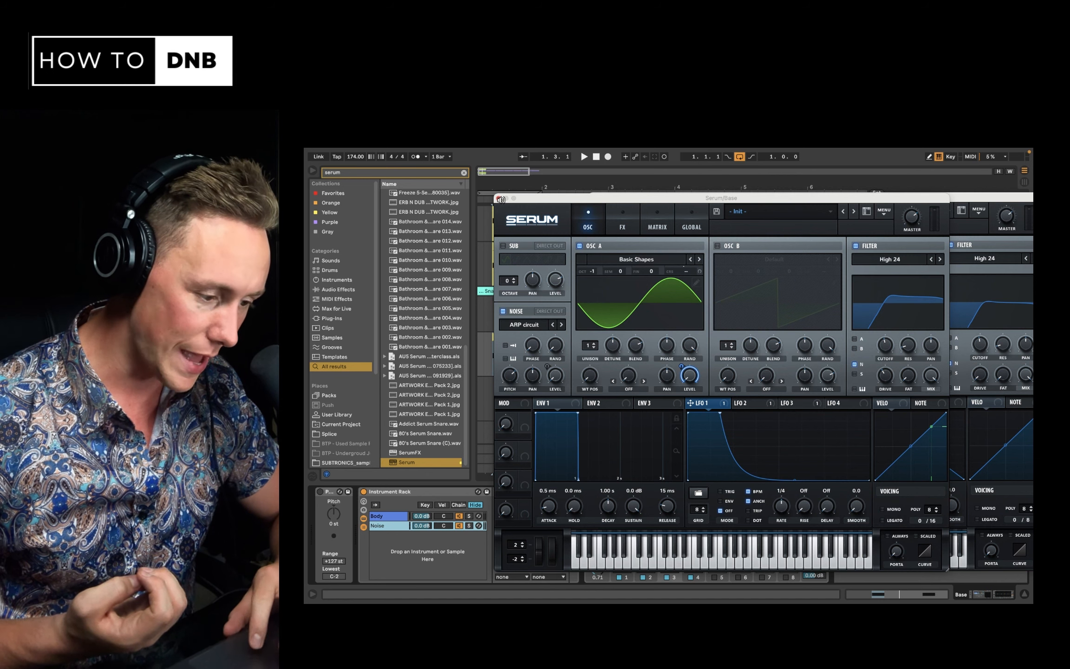
click(500, 199)
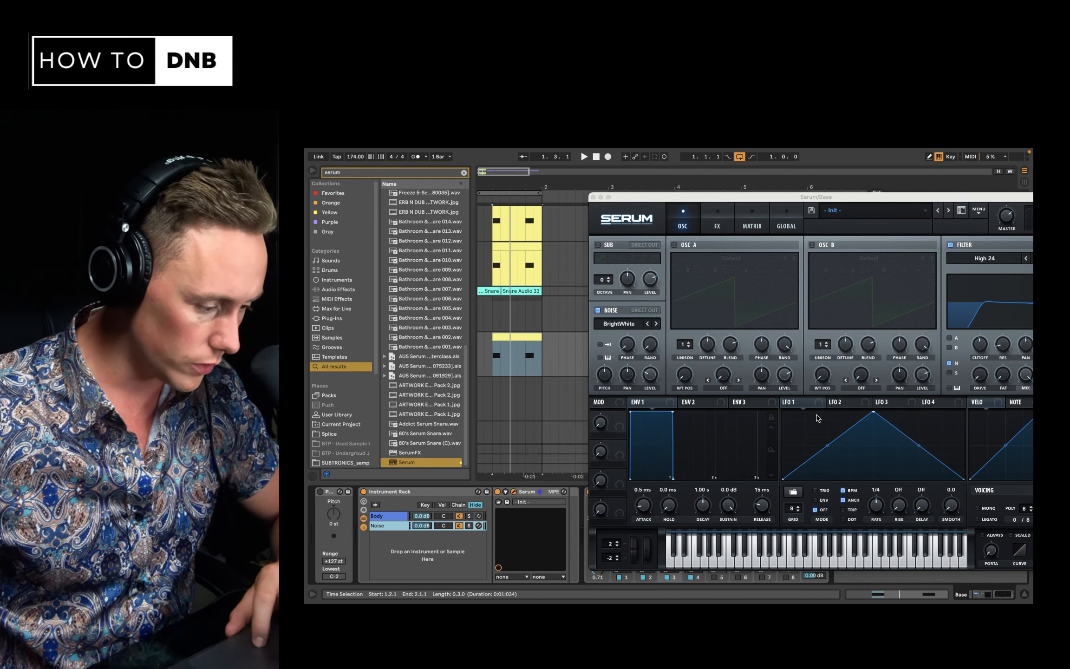
Assign LFO 1 to the Noise layer's noise level at about 88 and shape it as an envelope peaking near the start
click(812, 420)
drag(802, 407, 651, 424)
drag(643, 365, 648, 356)
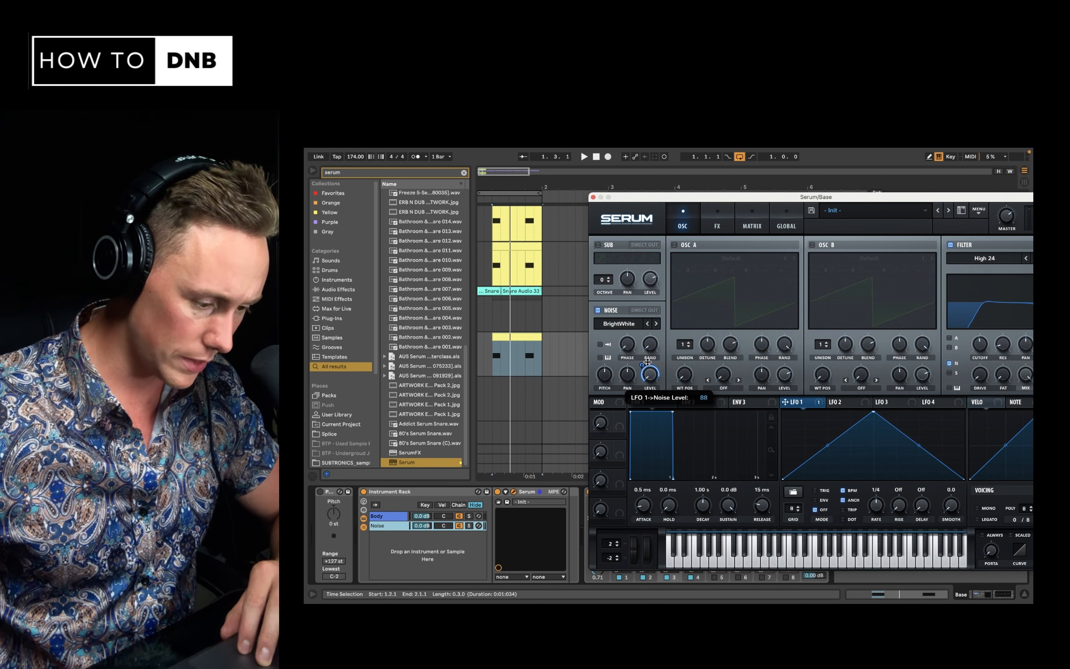
drag(873, 413, 813, 390)
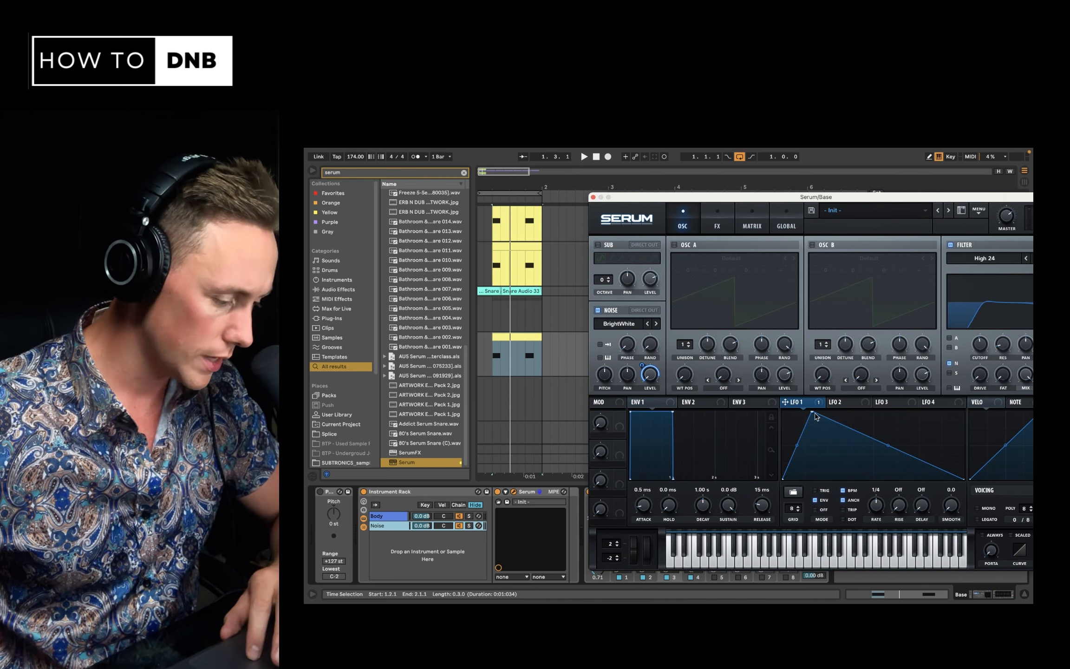
drag(812, 412, 803, 408)
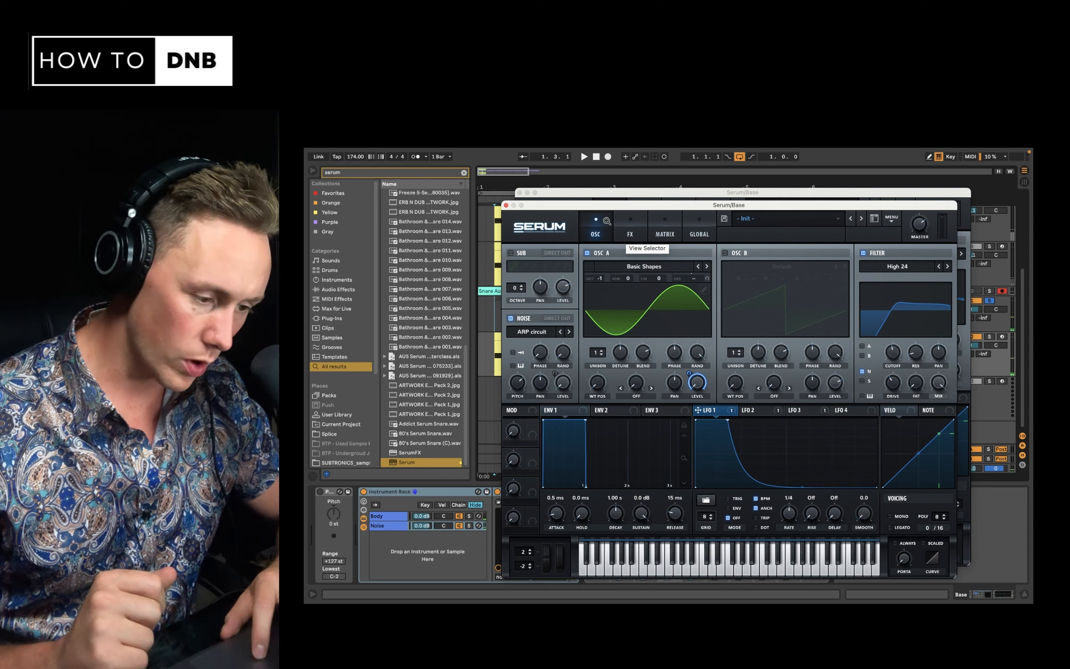
Curve the falling slope of the Noise layer's LFO 1 during playback, and close both Serum windows
click(652, 194)
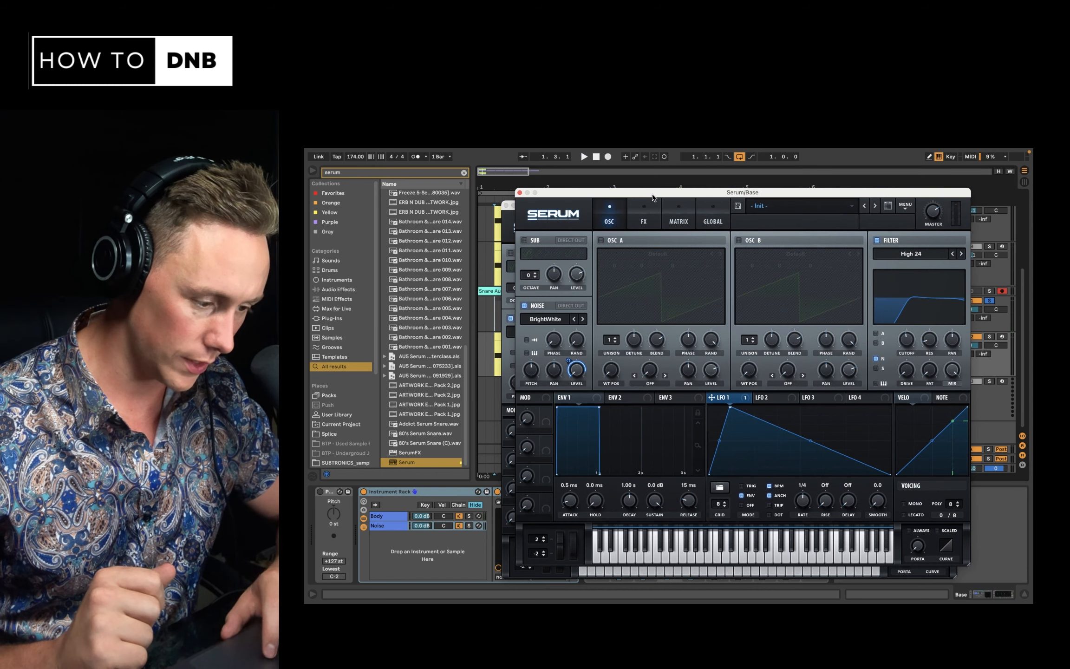
key(space)
drag(810, 441, 810, 457)
key(space)
click(520, 192)
click(506, 205)
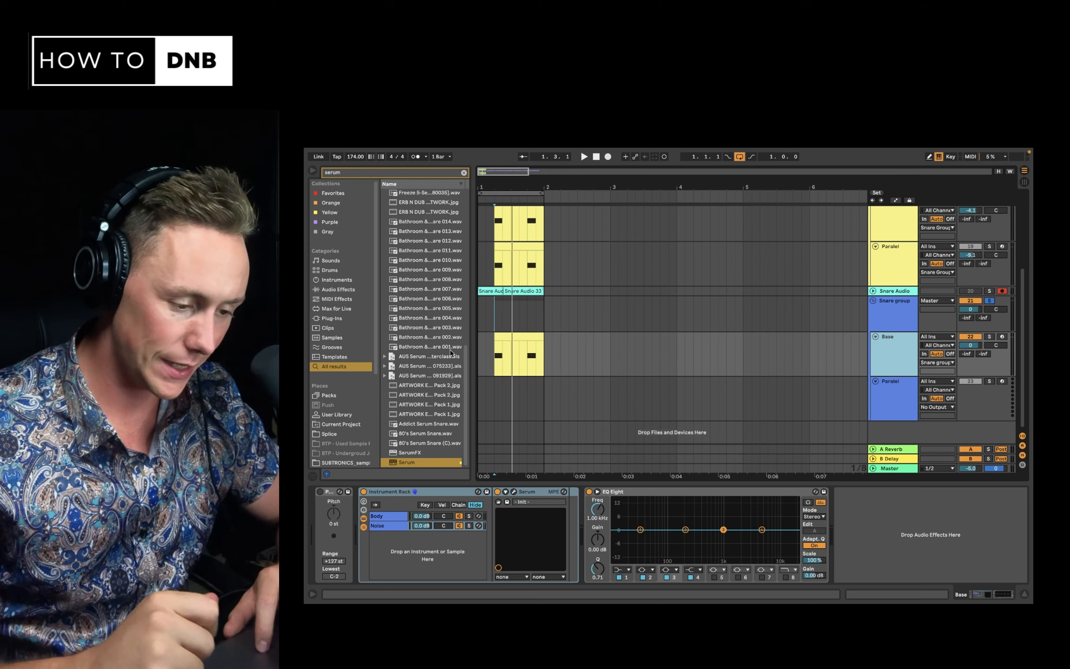
Search the browser for Erosion and add the effect to the Base track after the Instrument Rack
click(483, 352)
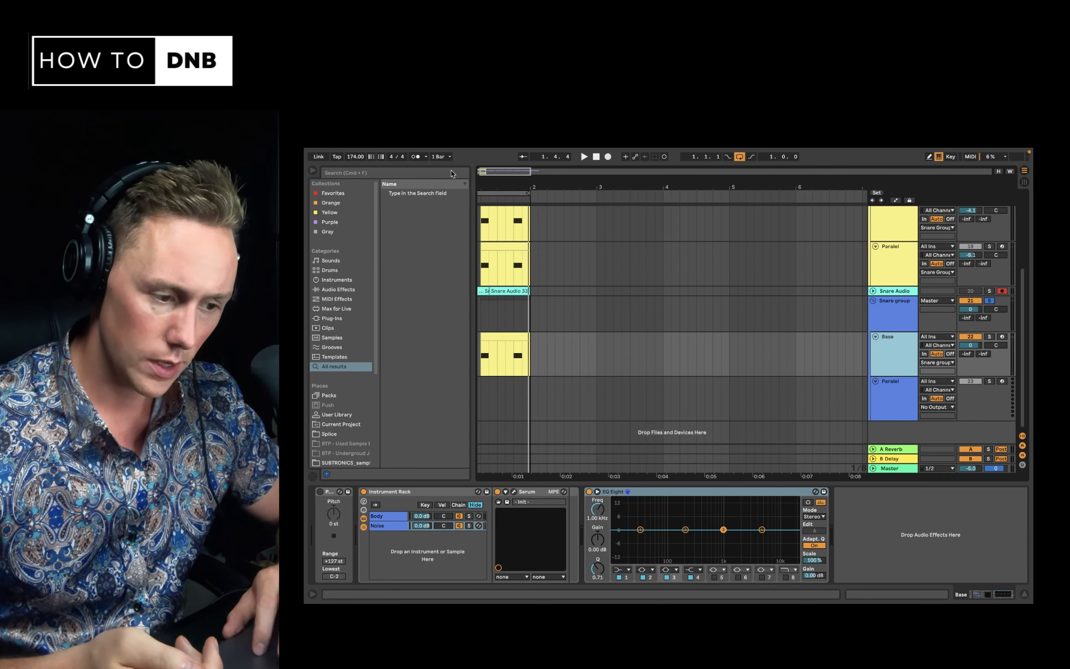
click(448, 174)
text(erosio)
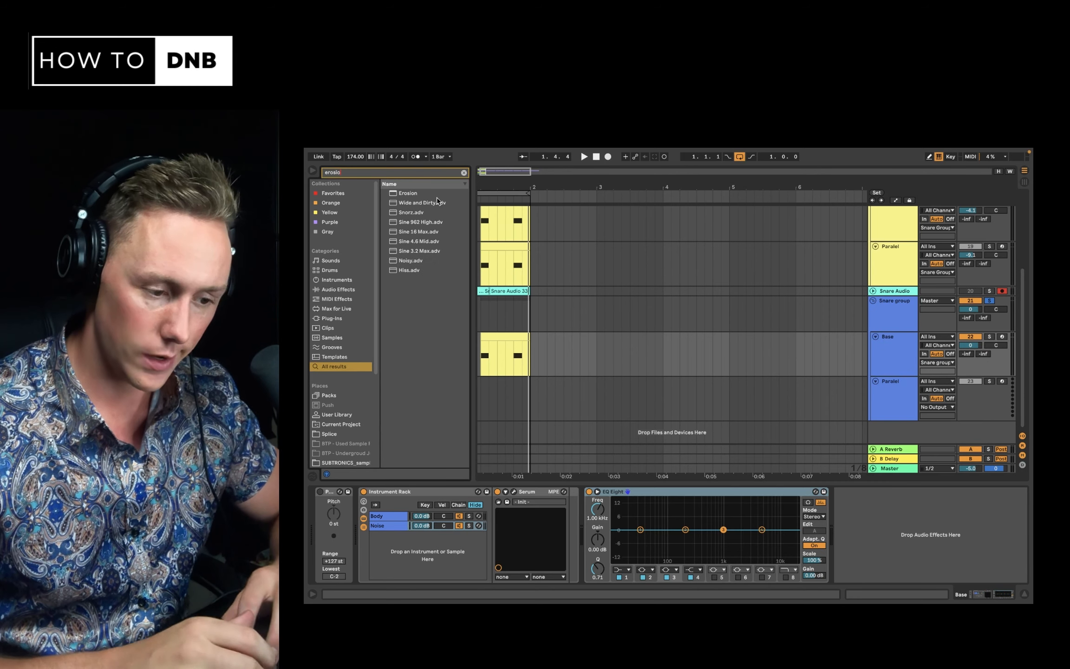
drag(437, 194, 567, 524)
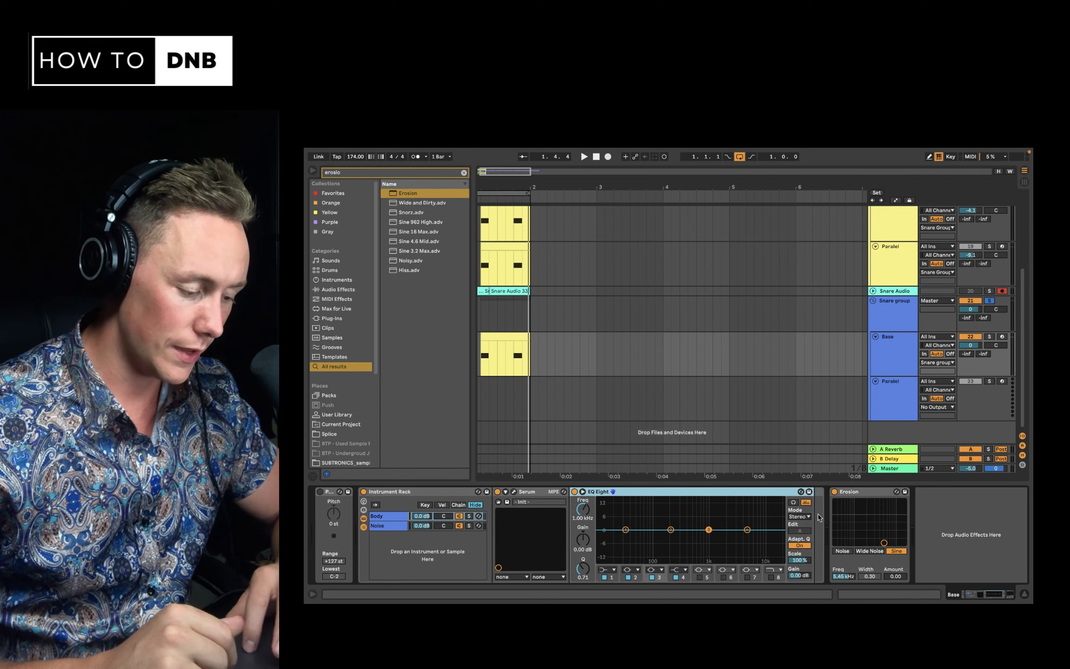
Set Erosion to Wide Noise with a frequency of about 5.52 kHz, width 0.61 and amount about 83.6
click(397, 527)
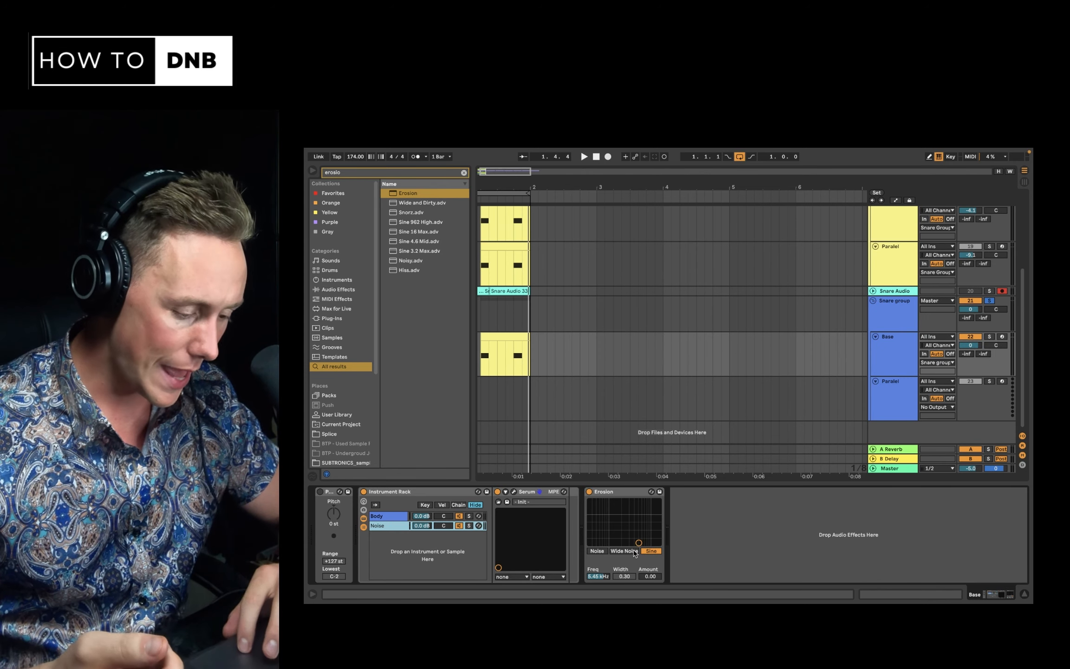
click(632, 550)
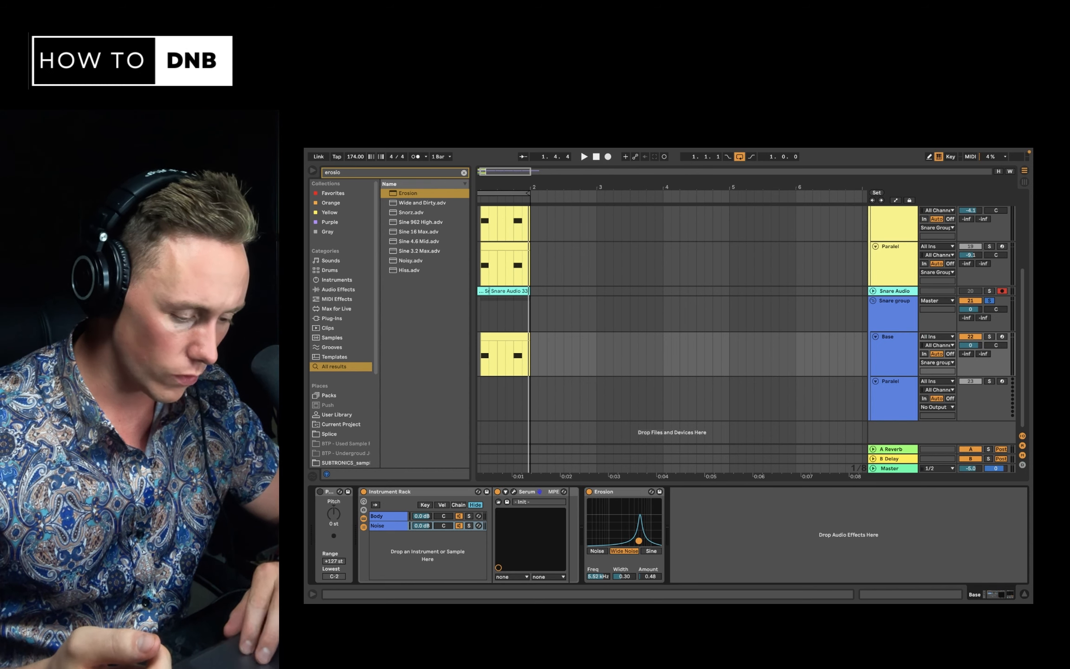
drag(639, 538, 639, 515)
drag(634, 577, 635, 553)
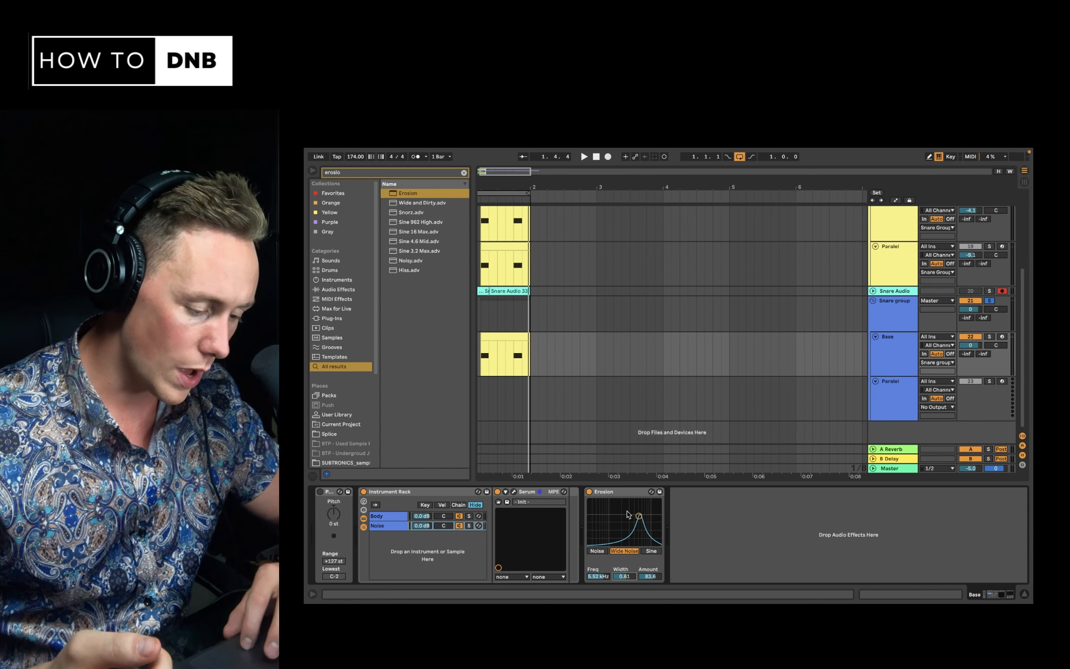
Compare the snare with Erosion bypassed and active during playback
key(space)
click(589, 491)
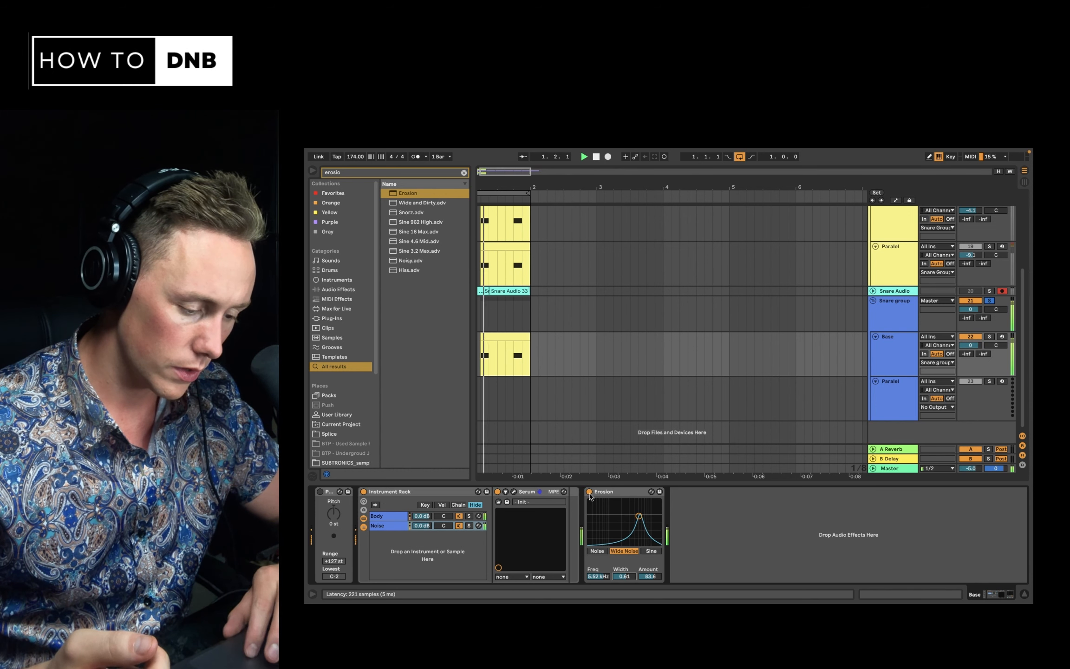
click(590, 491)
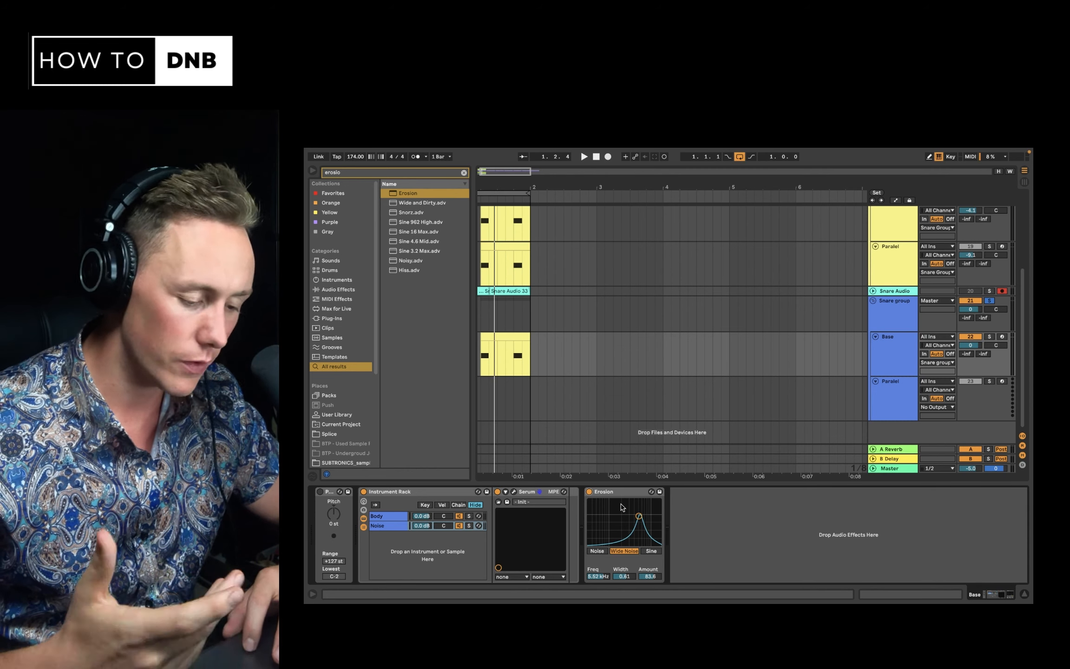
Search the browser for Multiband Dynamics and add the effect after Erosion on the Base track
click(622, 507)
click(466, 173)
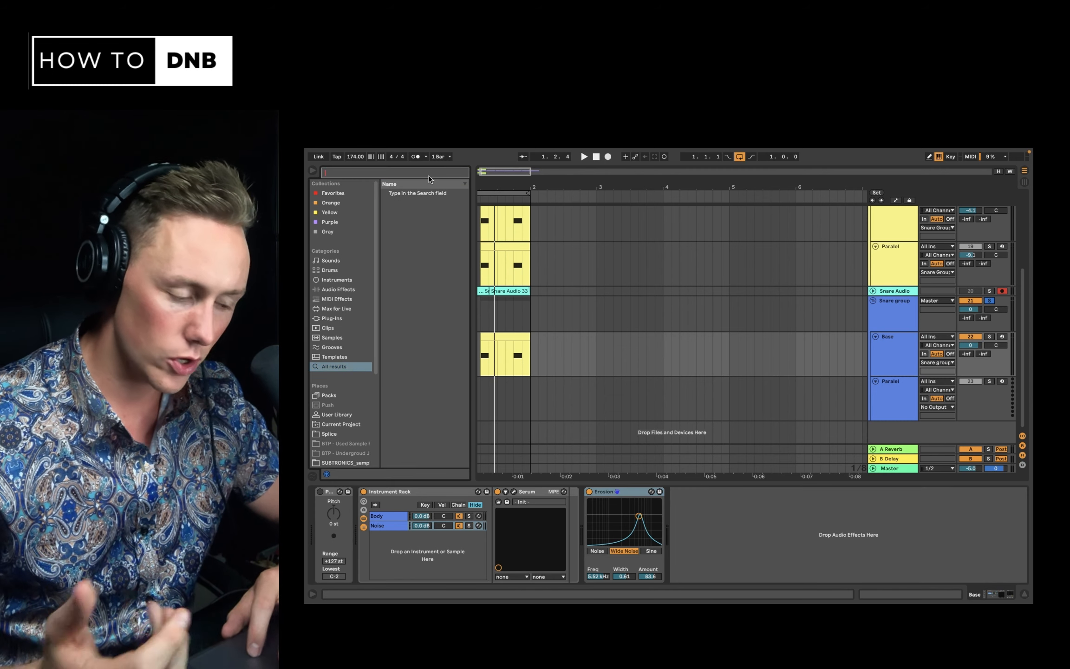
text(multiband)
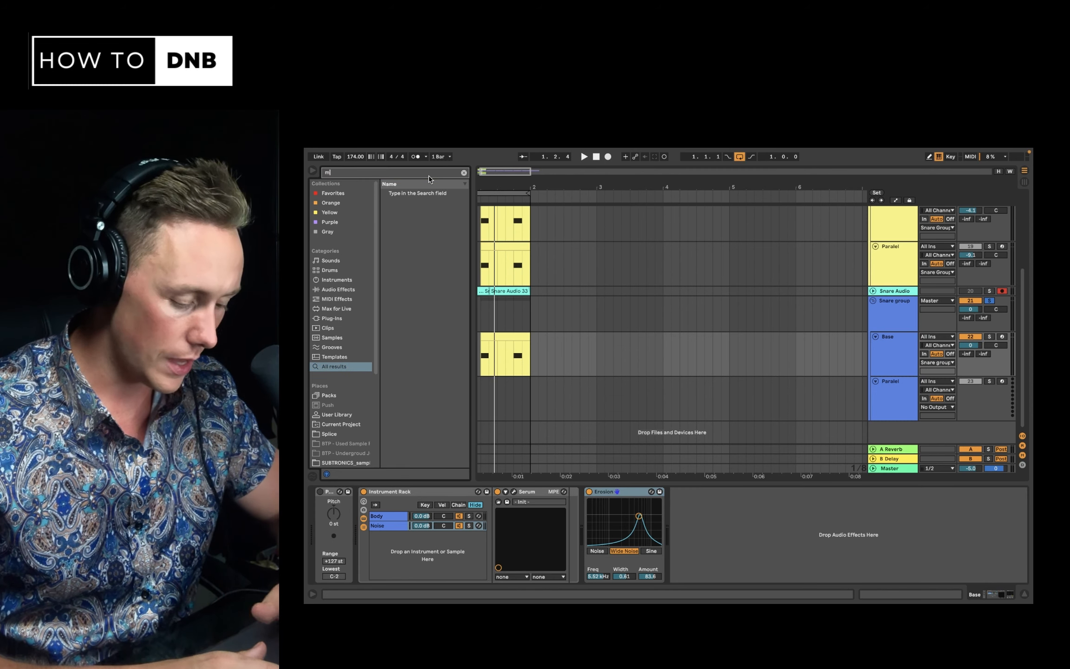
double_click(424, 192)
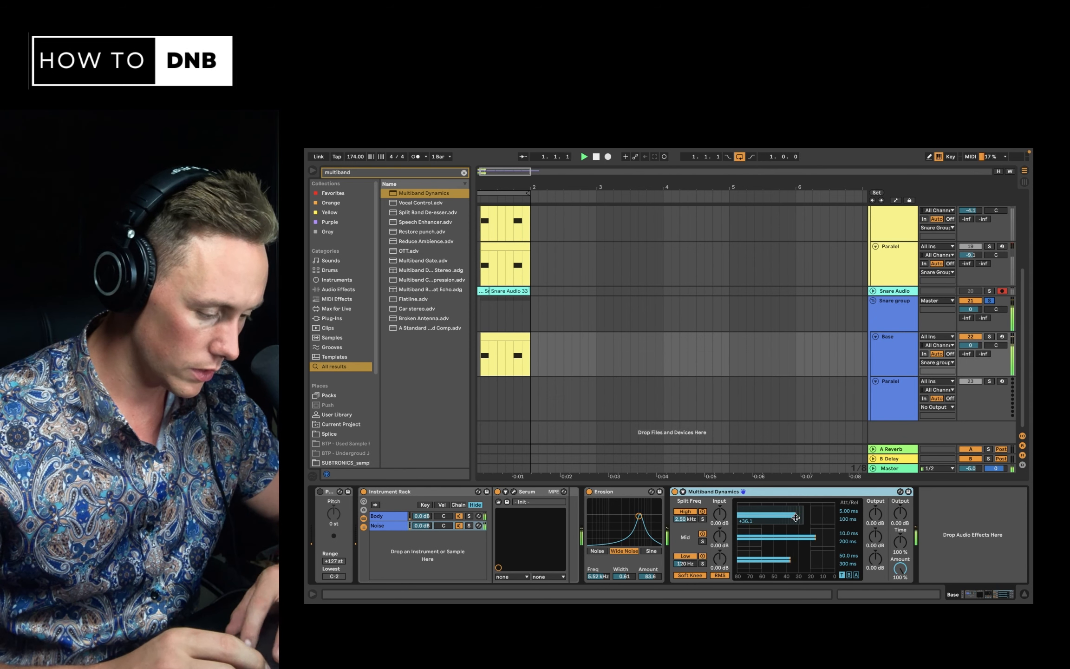
Play the snare repeatedly to examine how the Multiband Dynamics high band affects the sound
key(space)
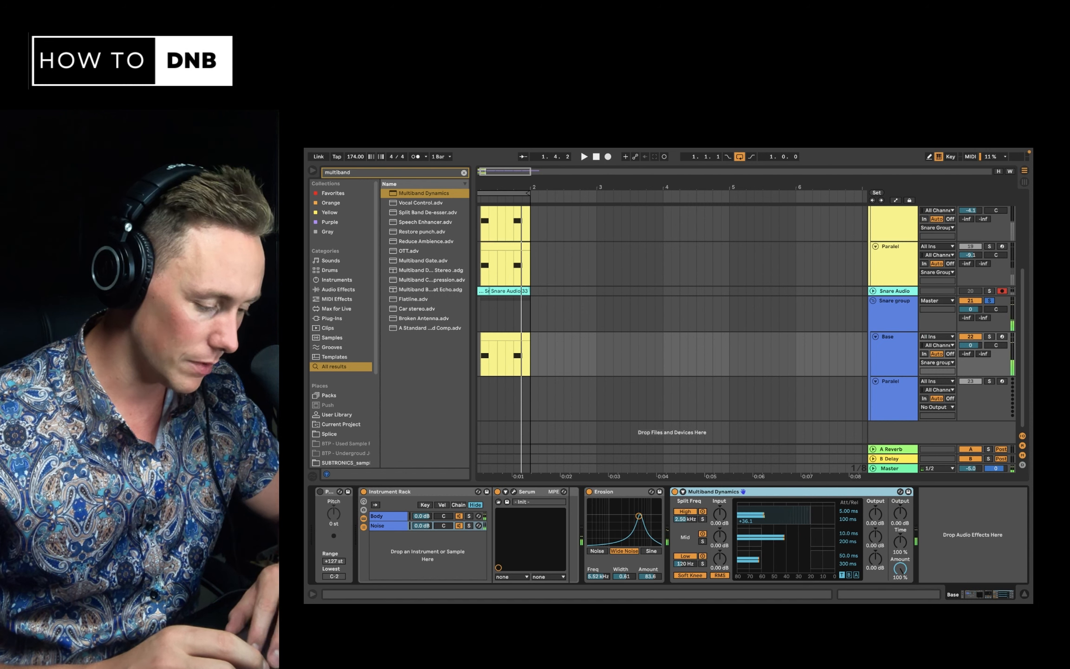
key(space)
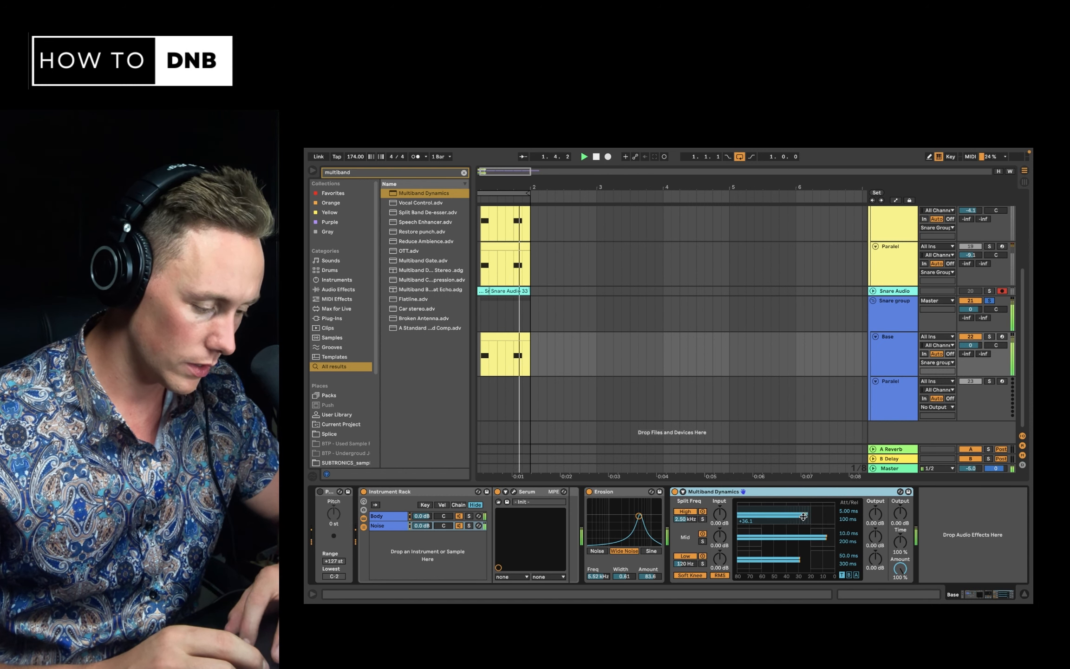
key(space)
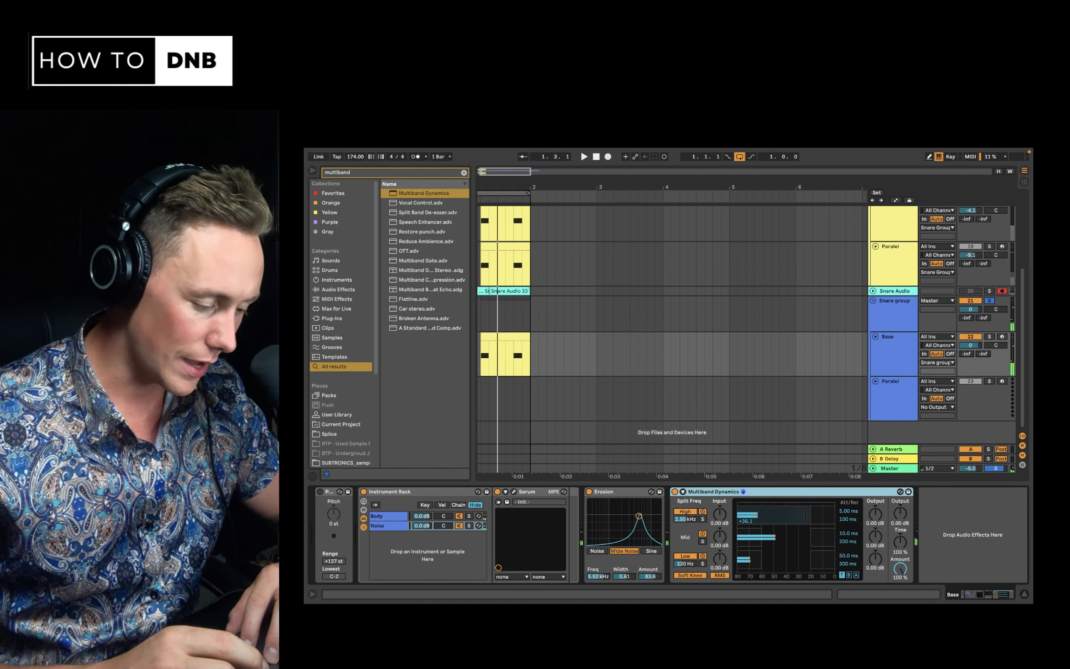
key(space)
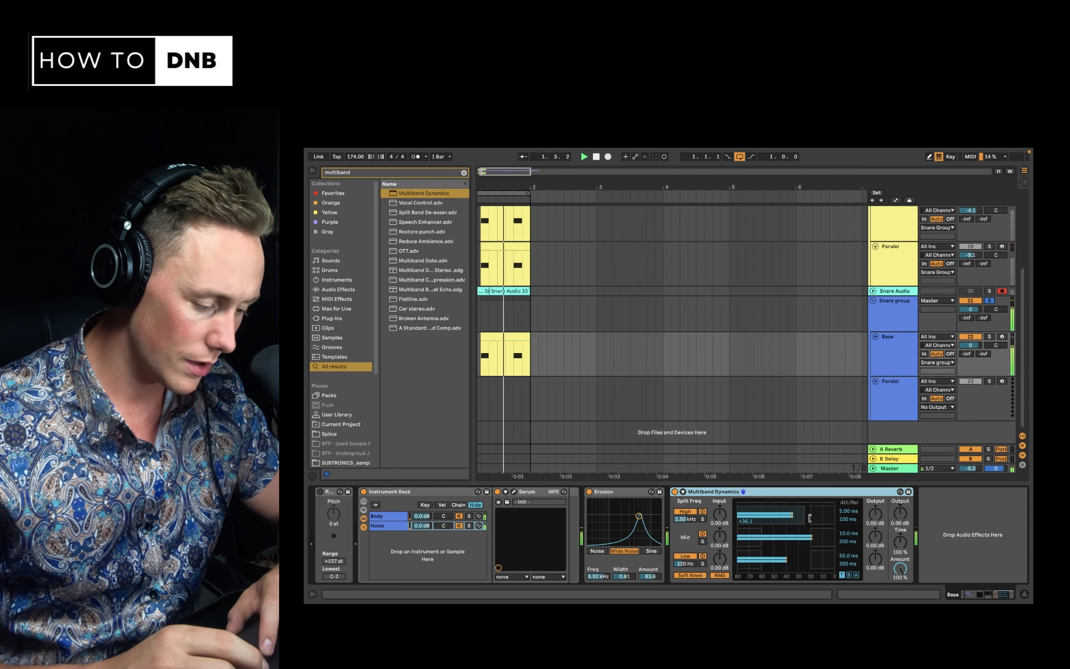
key(space)
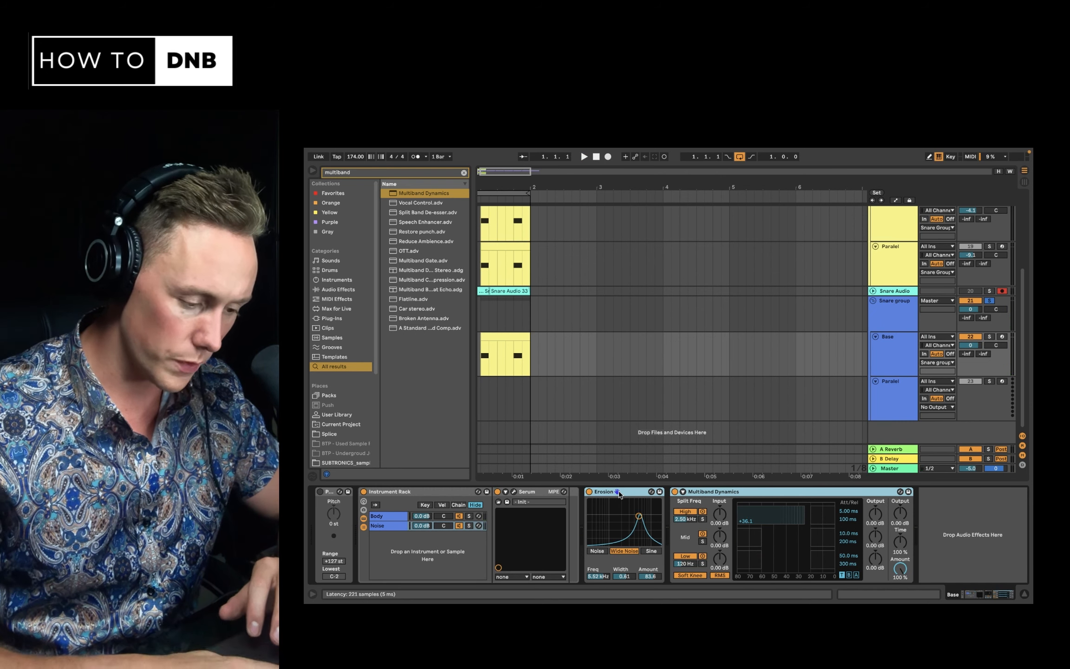
Group Erosion and Multiband Dynamics into an Audio Effect Rack and rename it "Timbre control"
key(super+g)
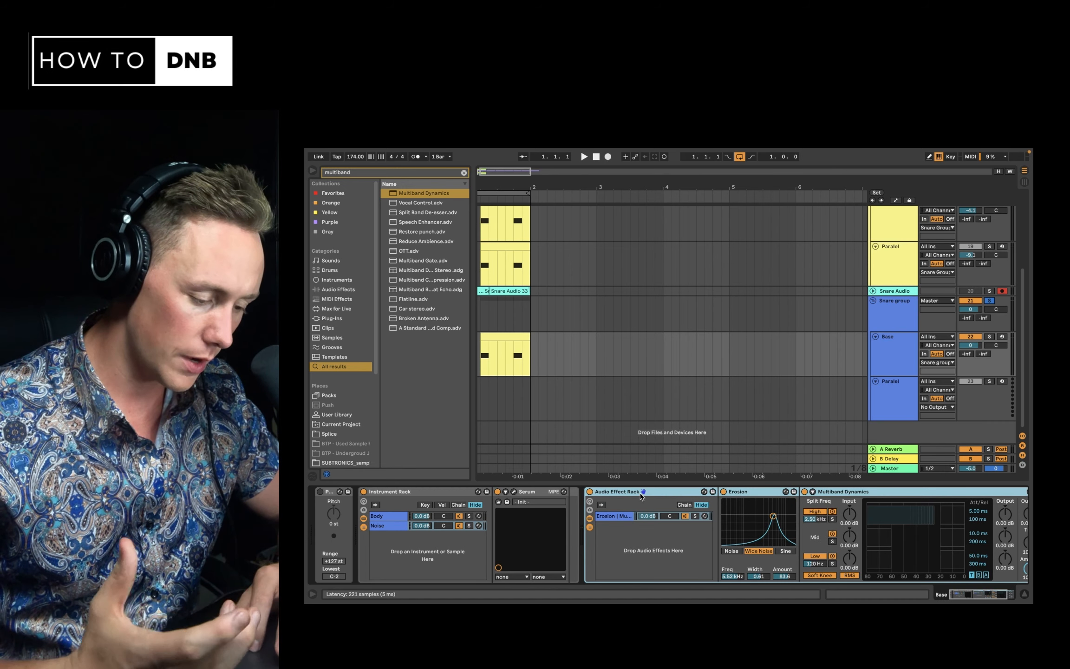
key(super+r)
text(T)
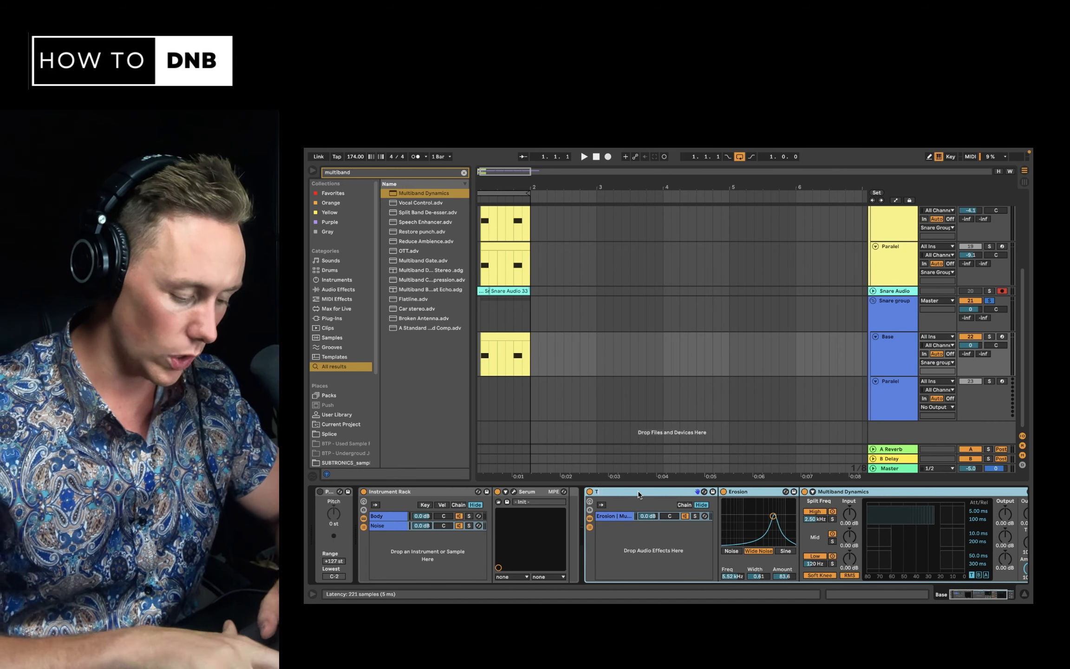
text(imbre control)
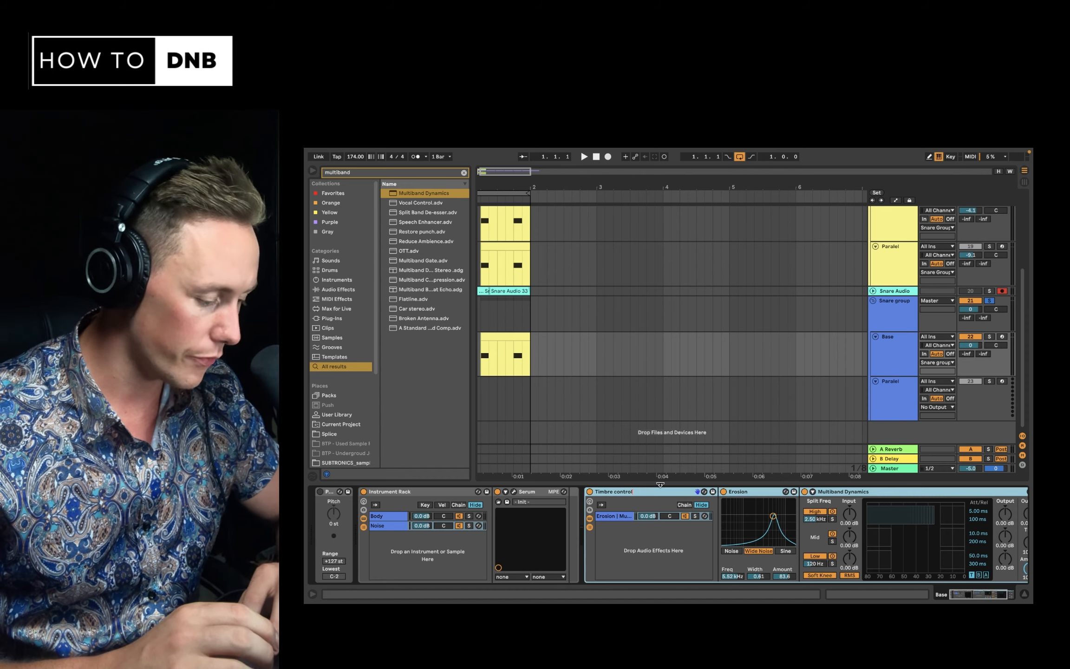
key(Return)
Search the browser for Glue Compressor and add the effect after the Timbre control rack
click(464, 173)
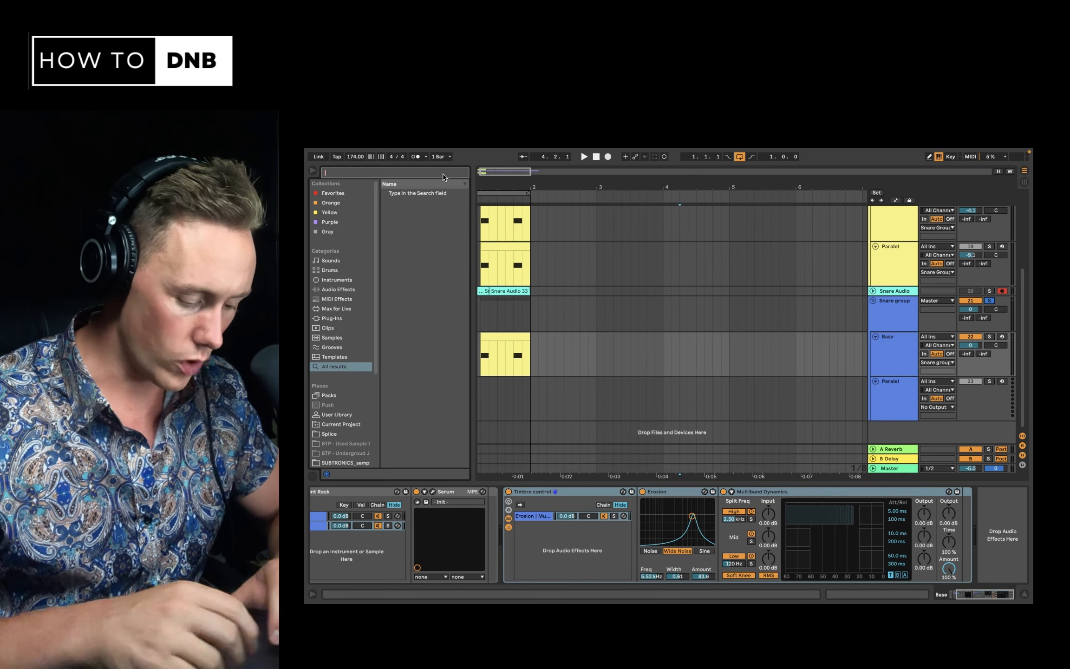
text(glue comp)
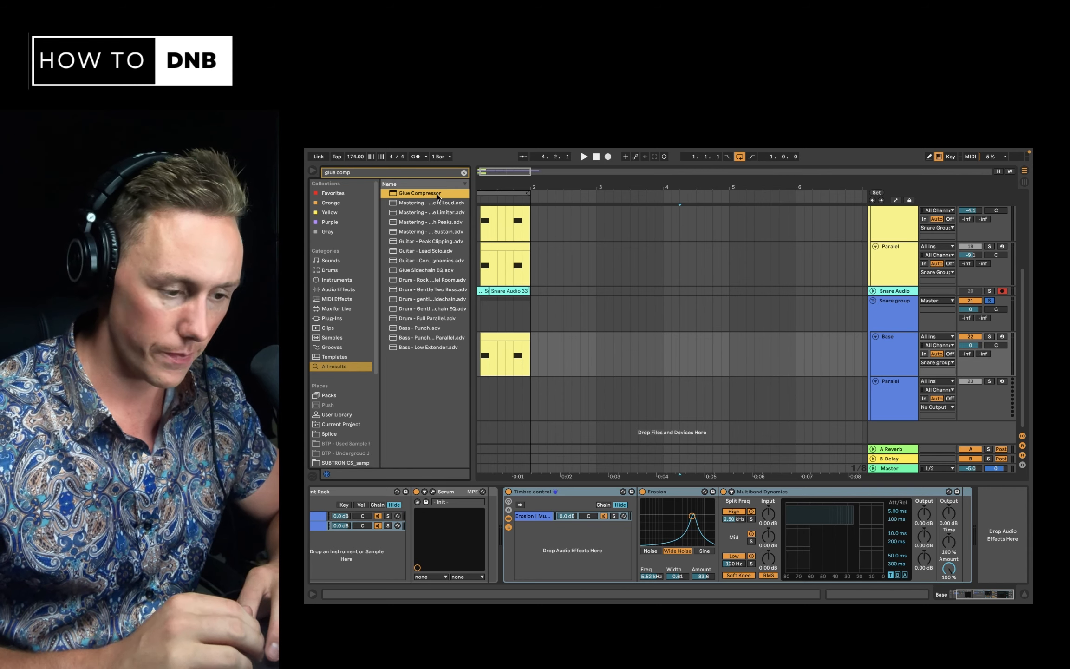
scroll(424, 542, left, 3)
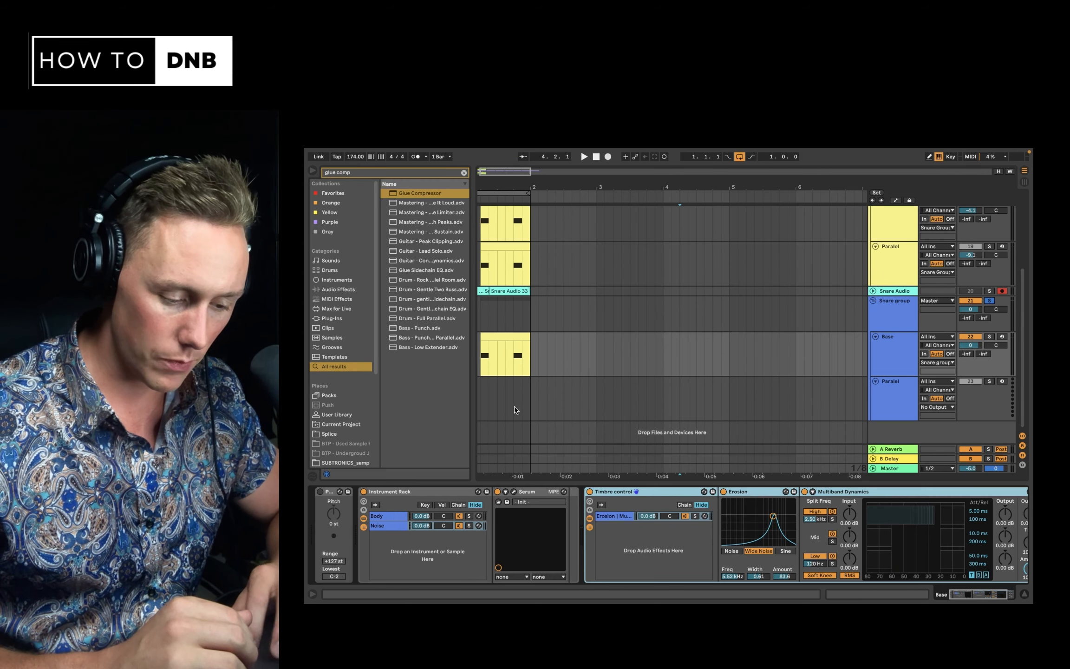
scroll(505, 539, right, 3)
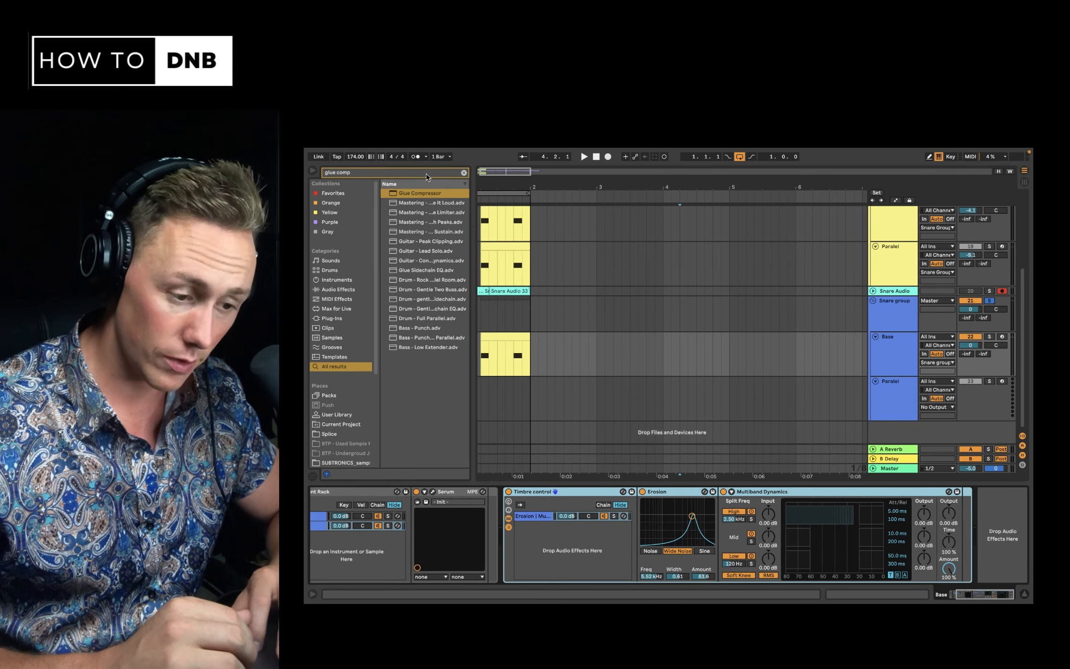
double_click(428, 196)
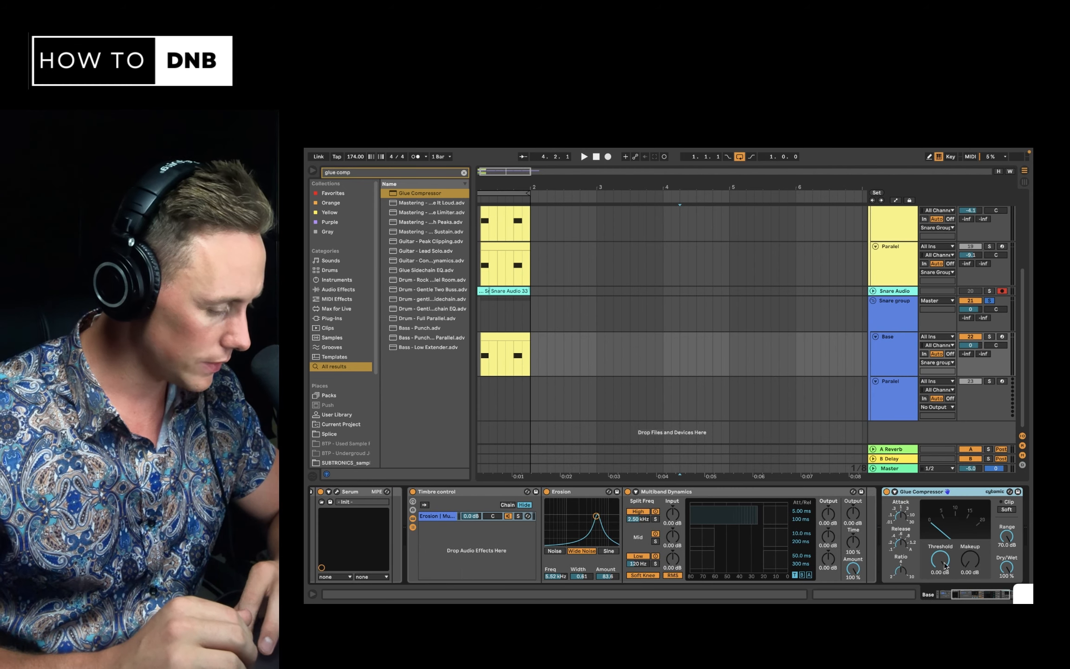
Set the Glue Compressor threshold to about -34 dB and makeup to about 13.5 dB, and enable Soft clipping during playback
drag(942, 560, 970, 563)
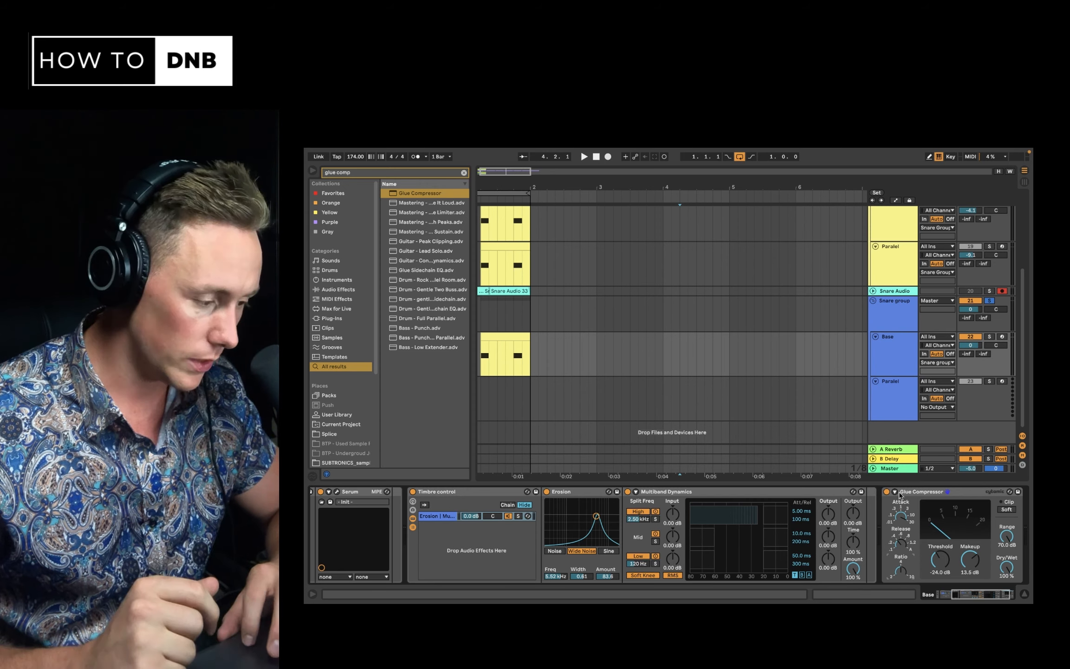
click(479, 345)
key(space)
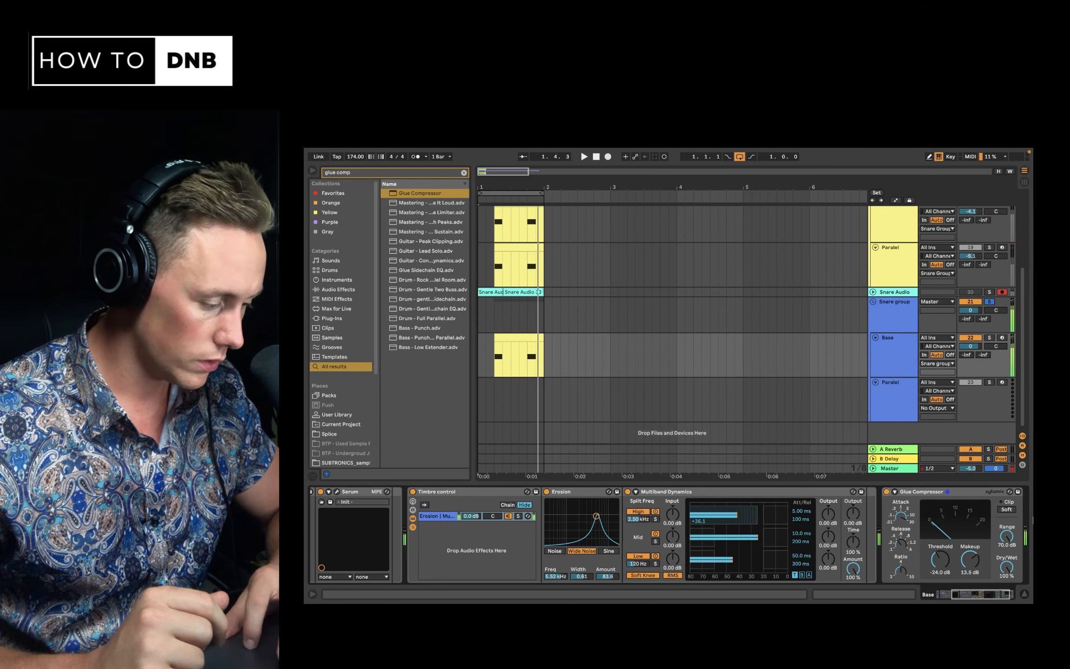
click(1008, 510)
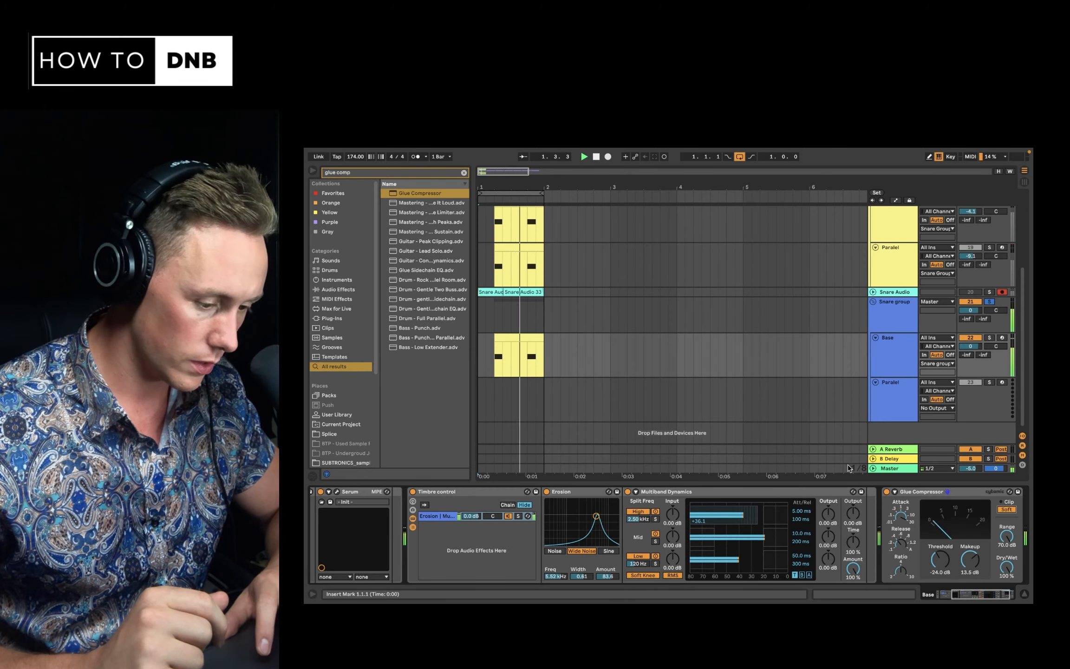
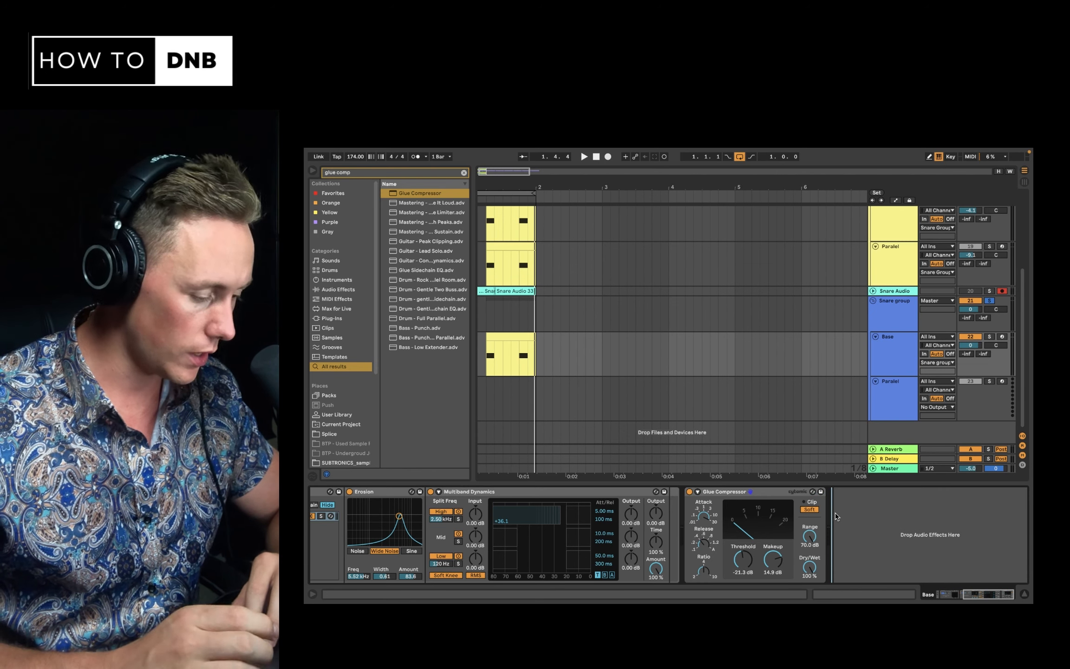
Paste the Frequency control - Snare rack after the Glue Compressor, with Mid gain about 6.97 dB and Hi rolloff freq about 13.5 kHz
key(super+v)
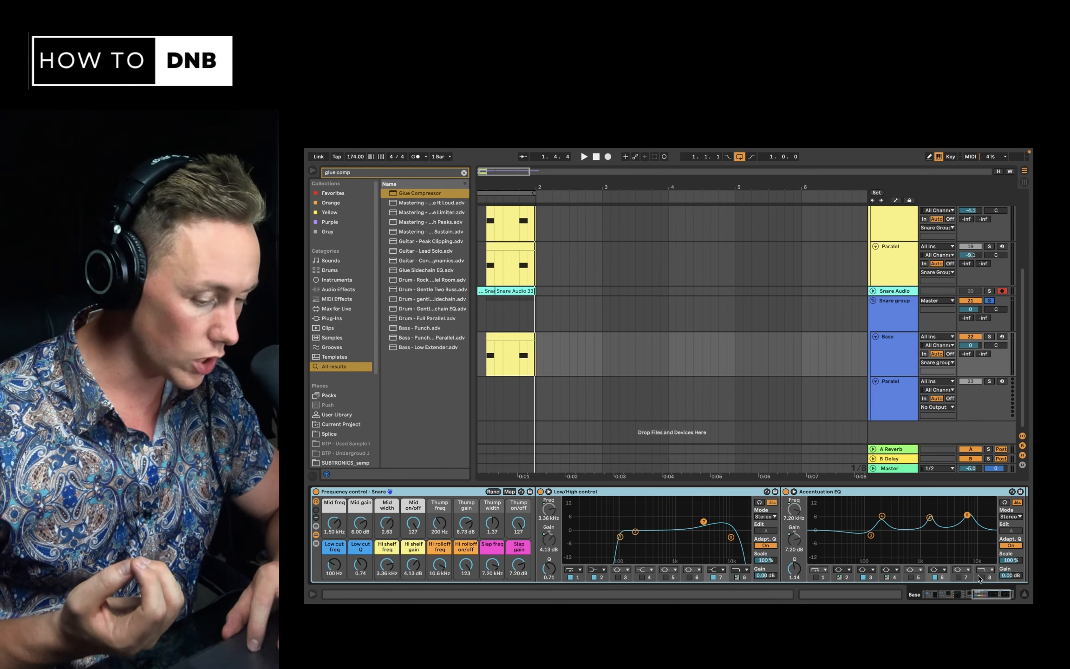
drag(409, 524, 335, 523)
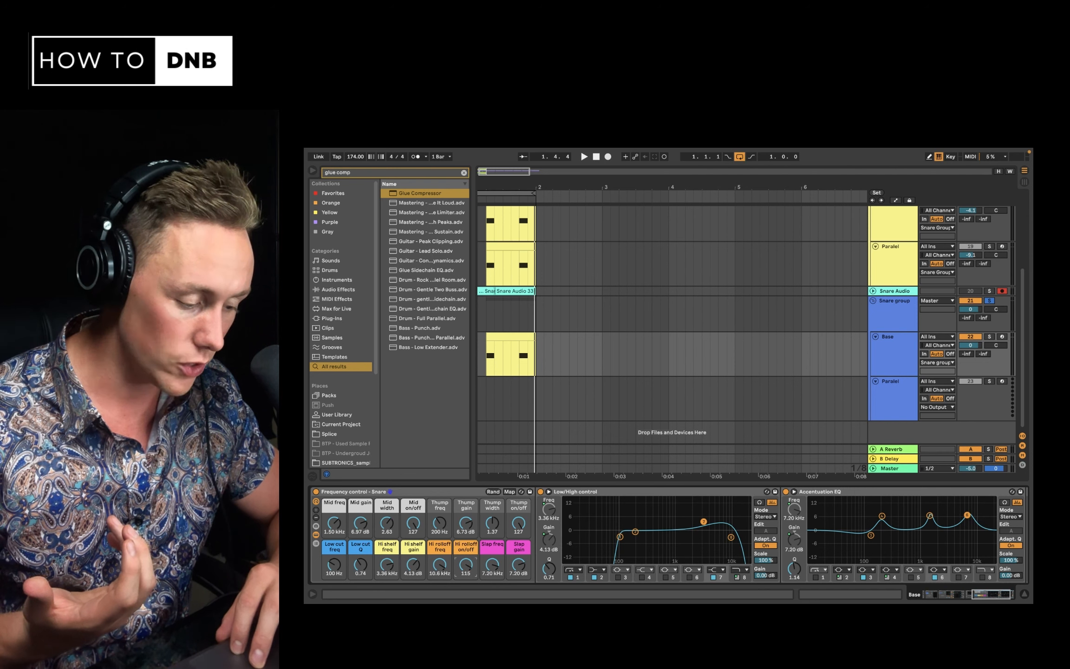
mouse_move(440, 564)
mouse_down()
mouse_move(440, 592)
mouse_move(439, 564)
mouse_up()
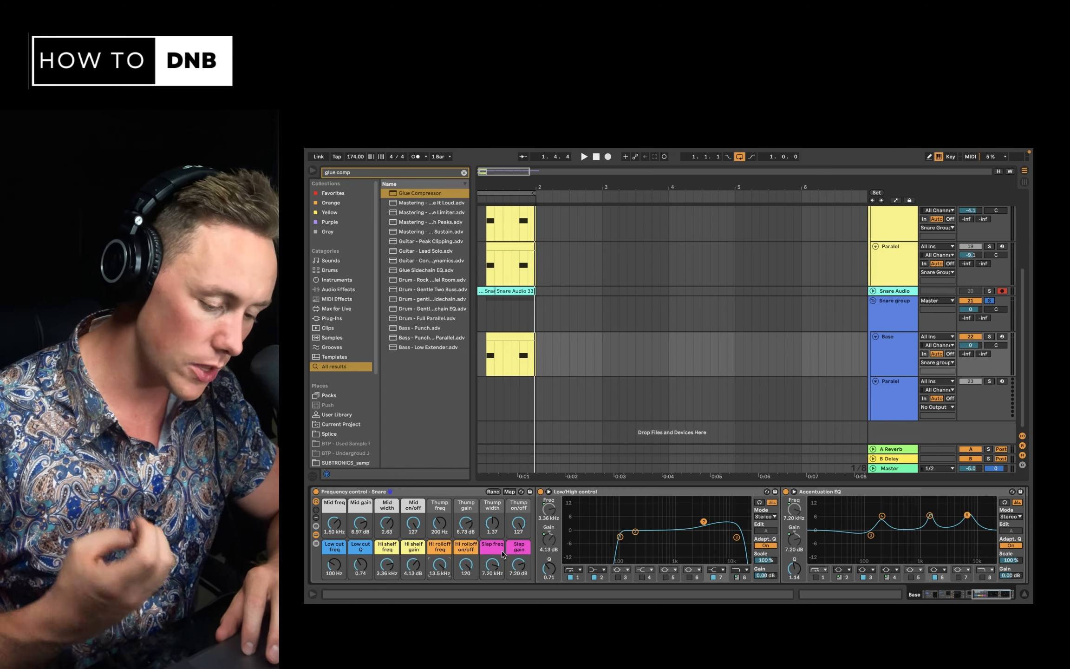
click(496, 551)
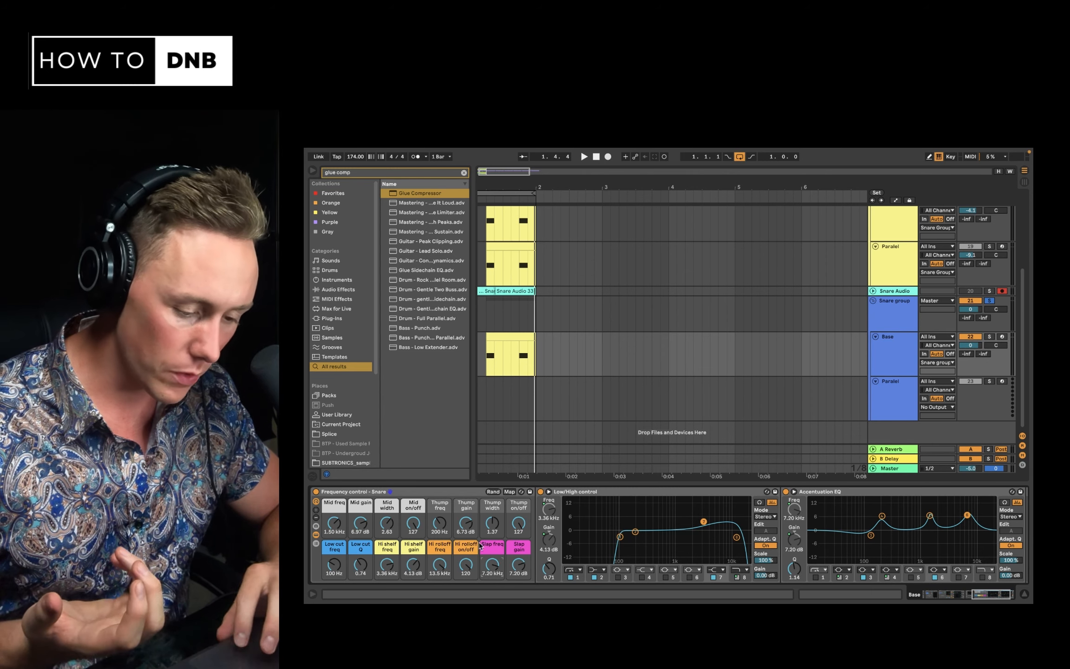
Neutralise the rack's boosts by setting Mid on/off and Thump on/off to 0, and Hi shelf gain and Slap gain to 0 dB
drag(409, 524, 409, 586)
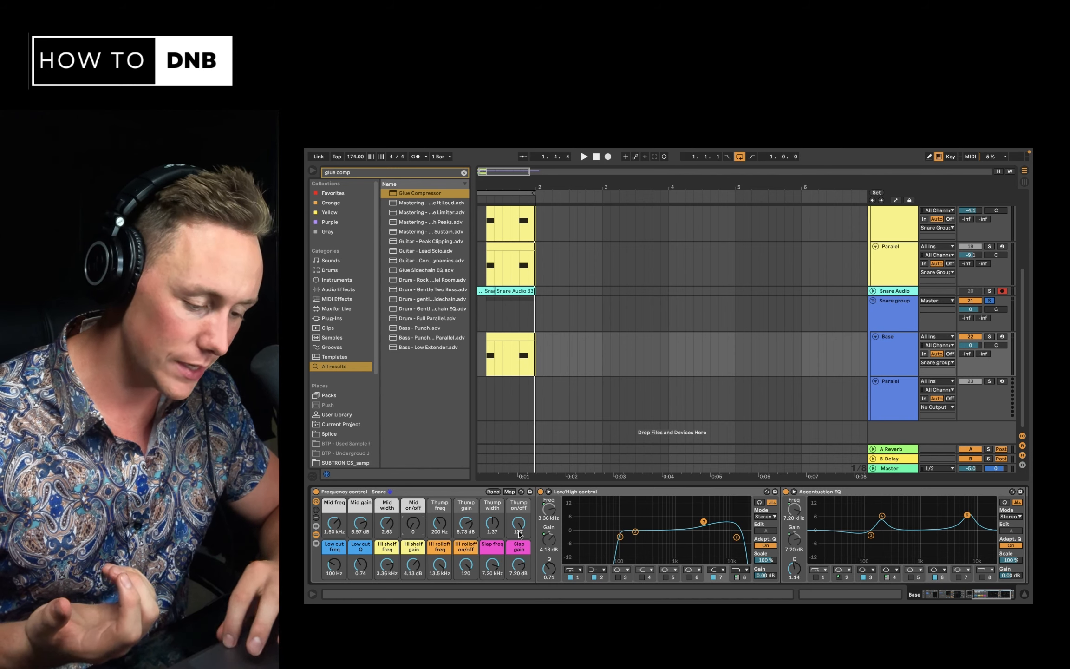
drag(520, 526, 521, 581)
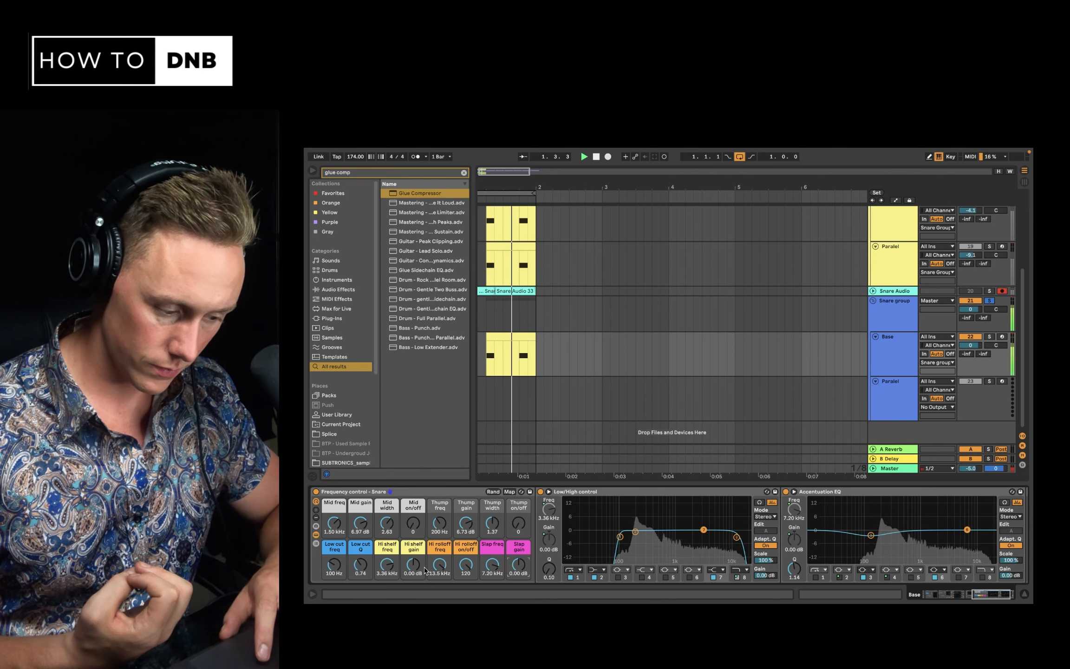
key(space)
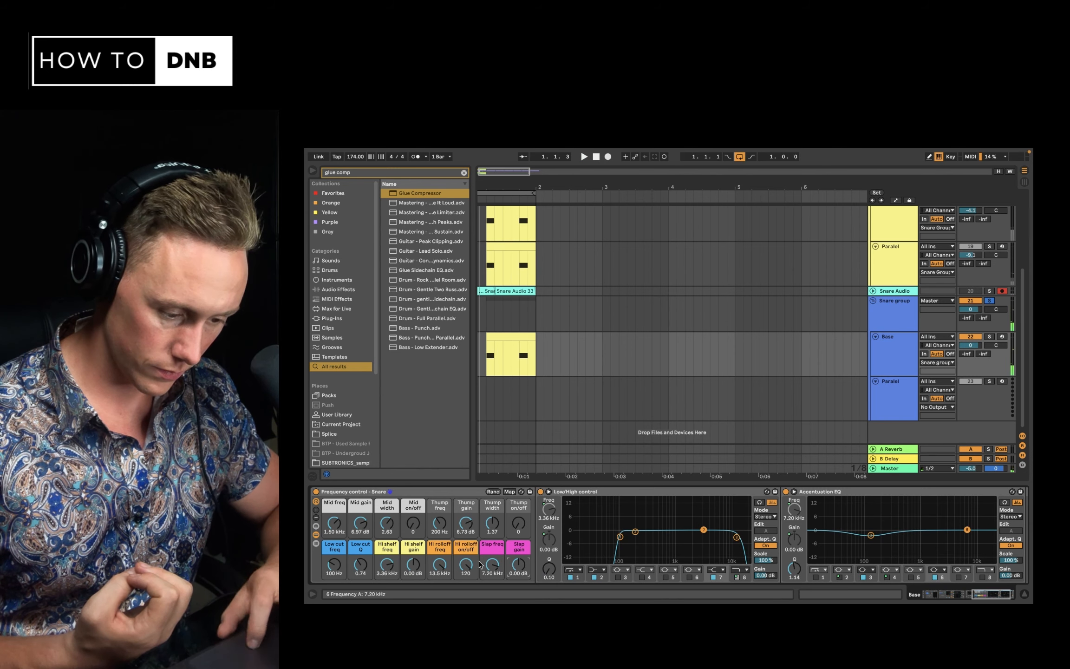
Compare the snare with Hi rolloff on/off at 0 during playback, and set it to 127
drag(468, 565, 468, 604)
key(space)
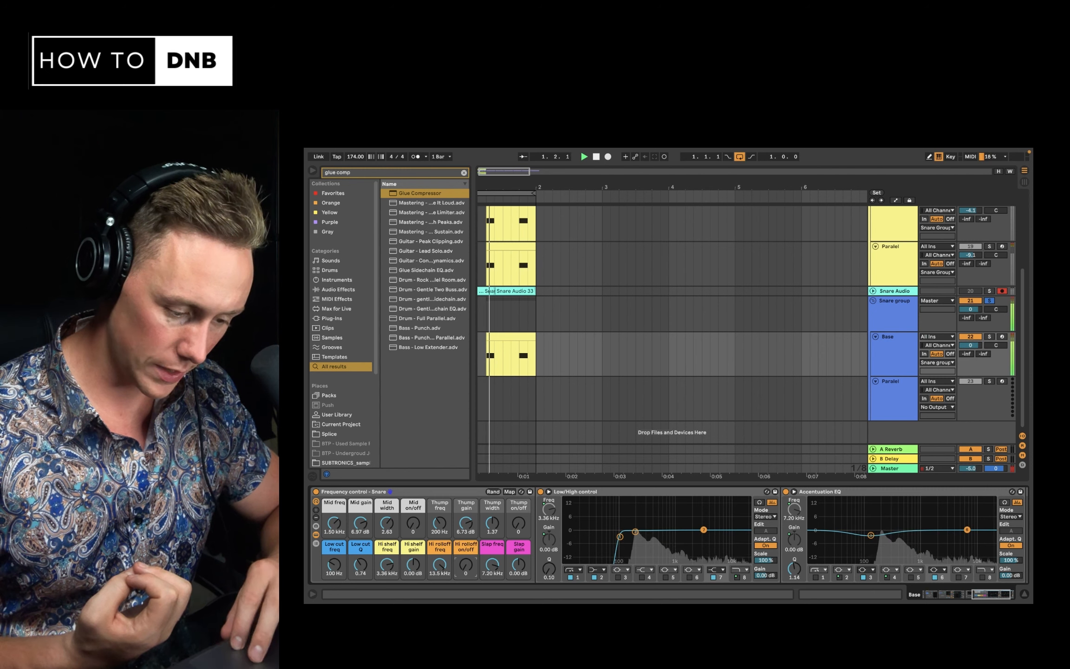
drag(466, 564, 466, 521)
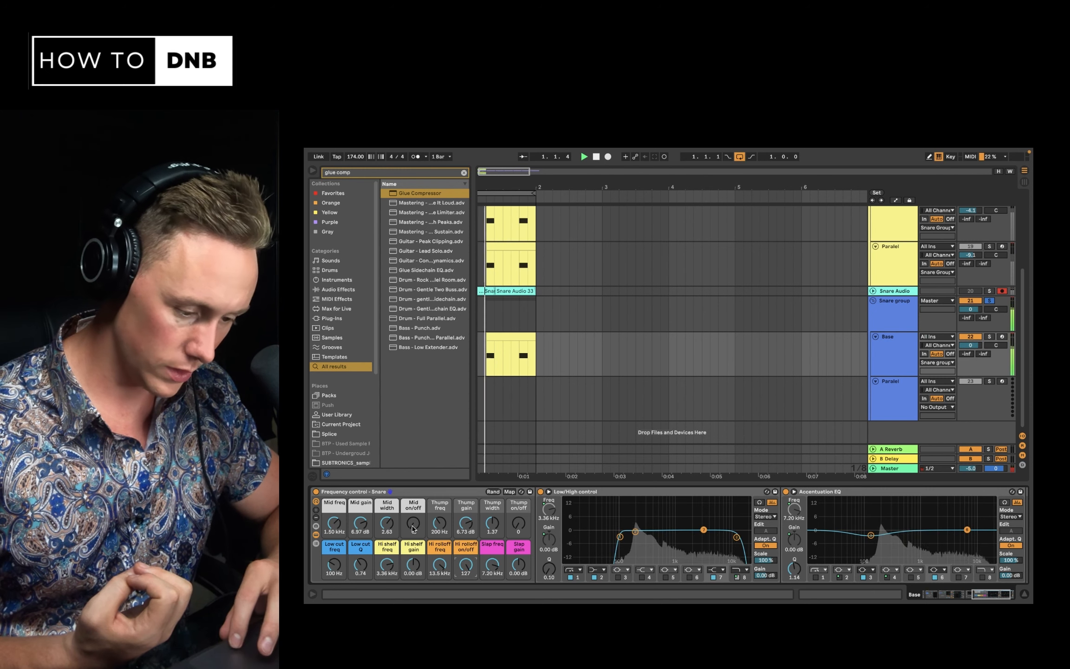
Turn the Thump and Mid bands on at 127 and raise Mid gain to about 9.8 dB during playback
drag(516, 529, 516, 483)
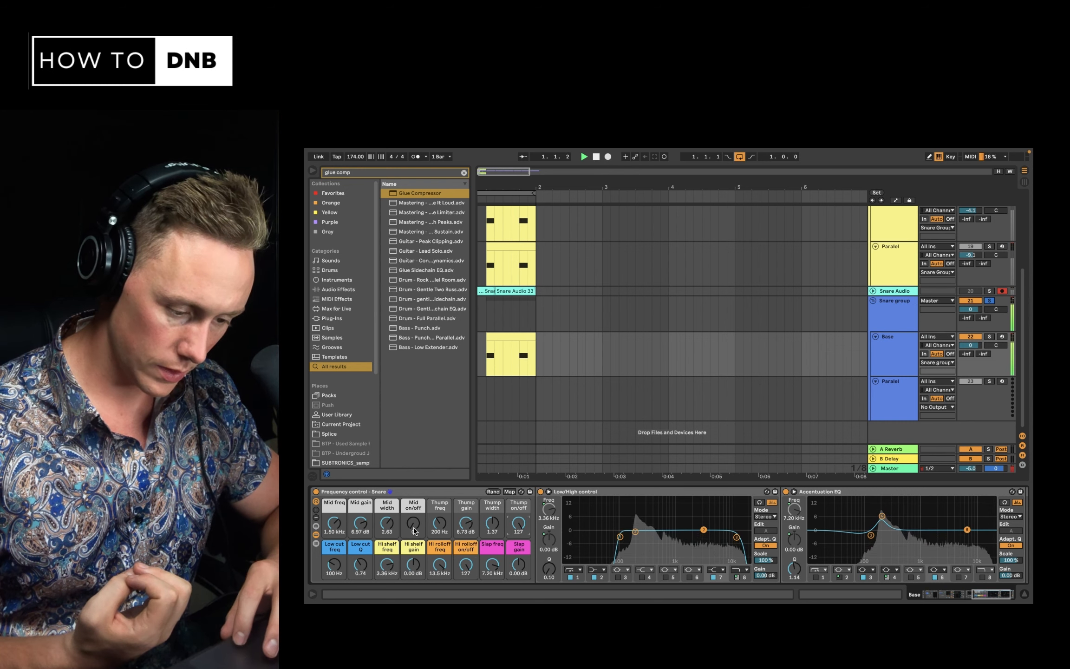
drag(415, 531, 415, 506)
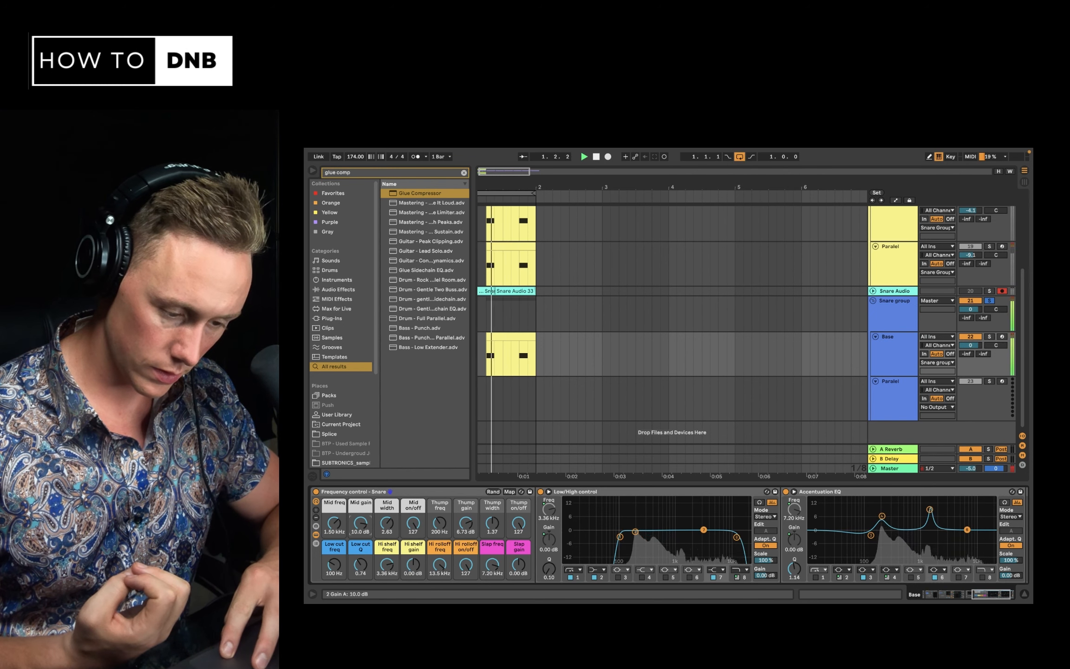
drag(361, 525, 361, 526)
key(space)
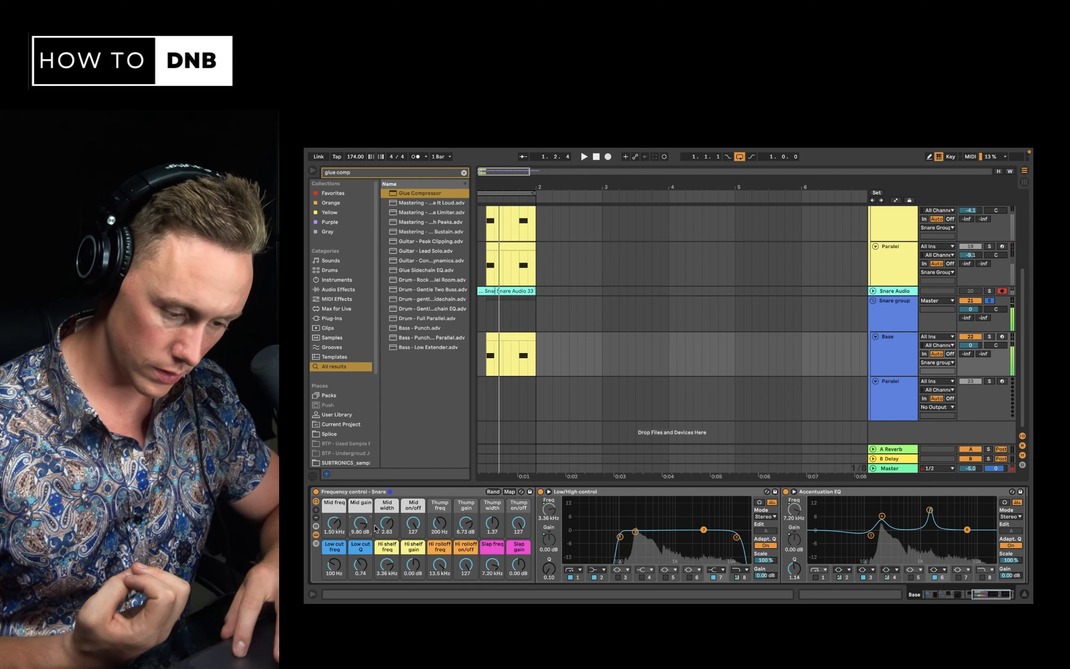
Raise the rack's Slap gain to about 4.84 dB while the snare plays
key(space)
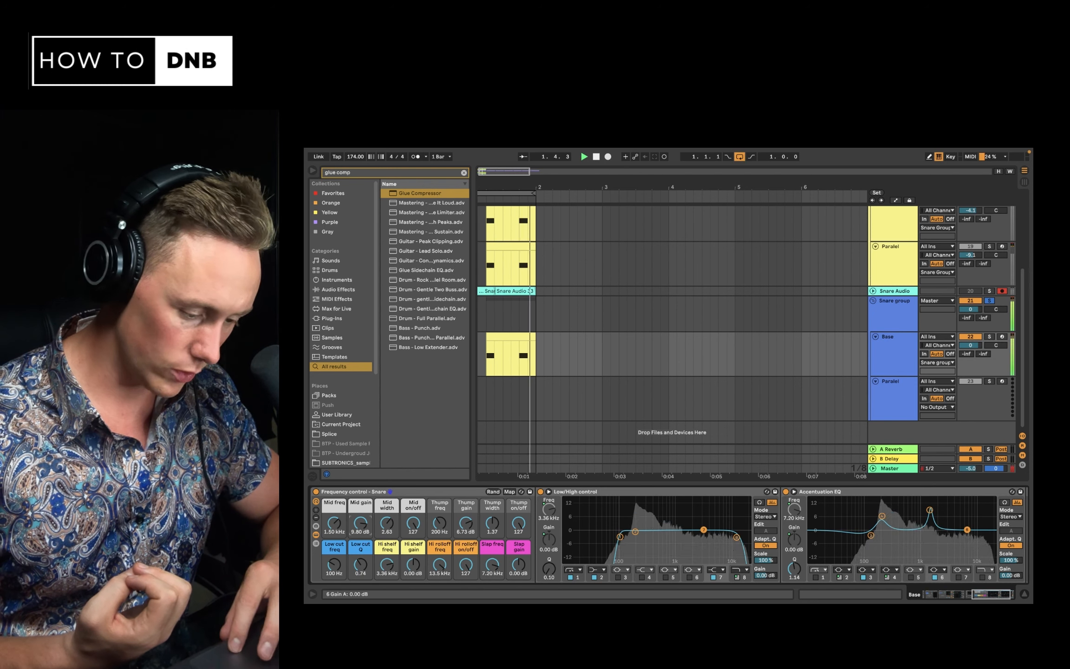
mouse_move(519, 565)
mouse_down()
mouse_move(519, 549)
mouse_move(524, 571)
mouse_up()
key(space)
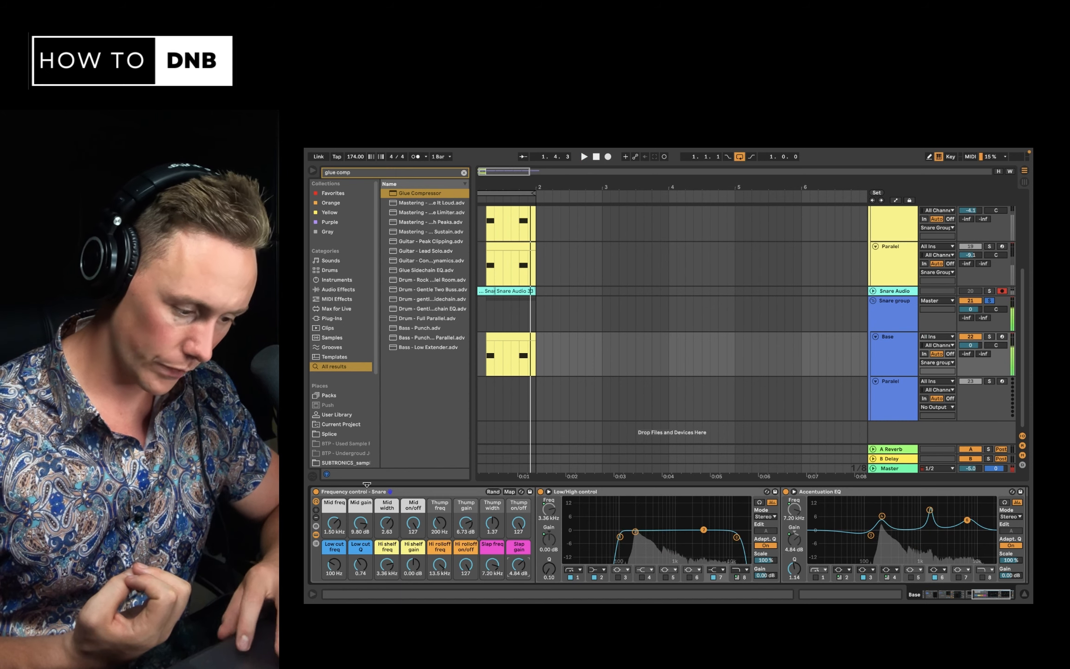
Compare the snare with the Frequency control rack bypassed and enabled during playback
click(316, 492)
key(space)
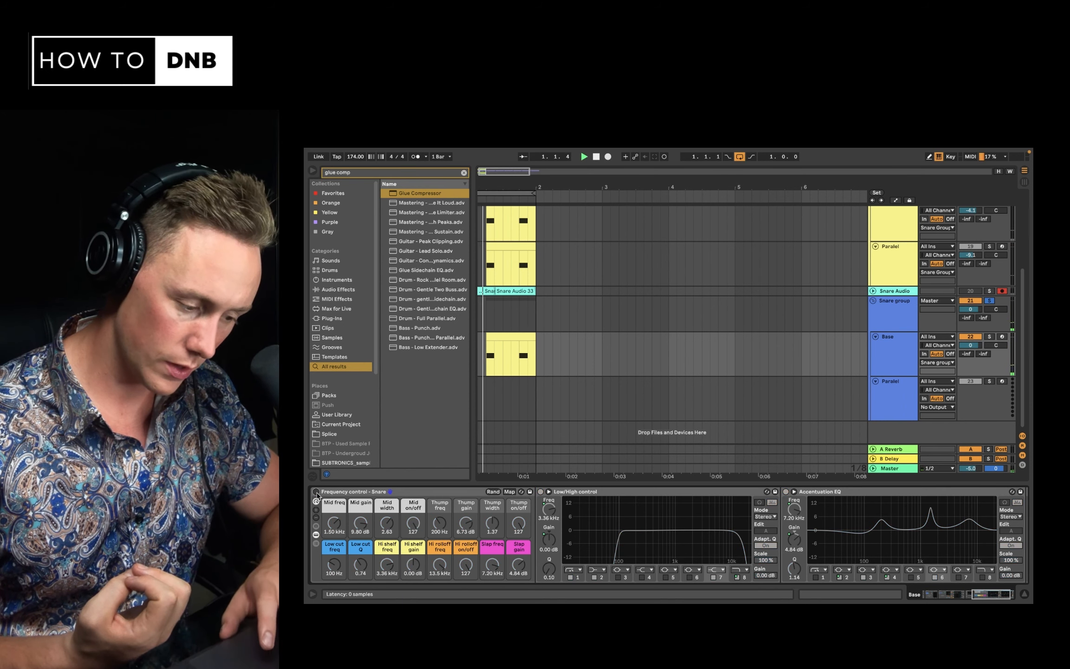
click(317, 492)
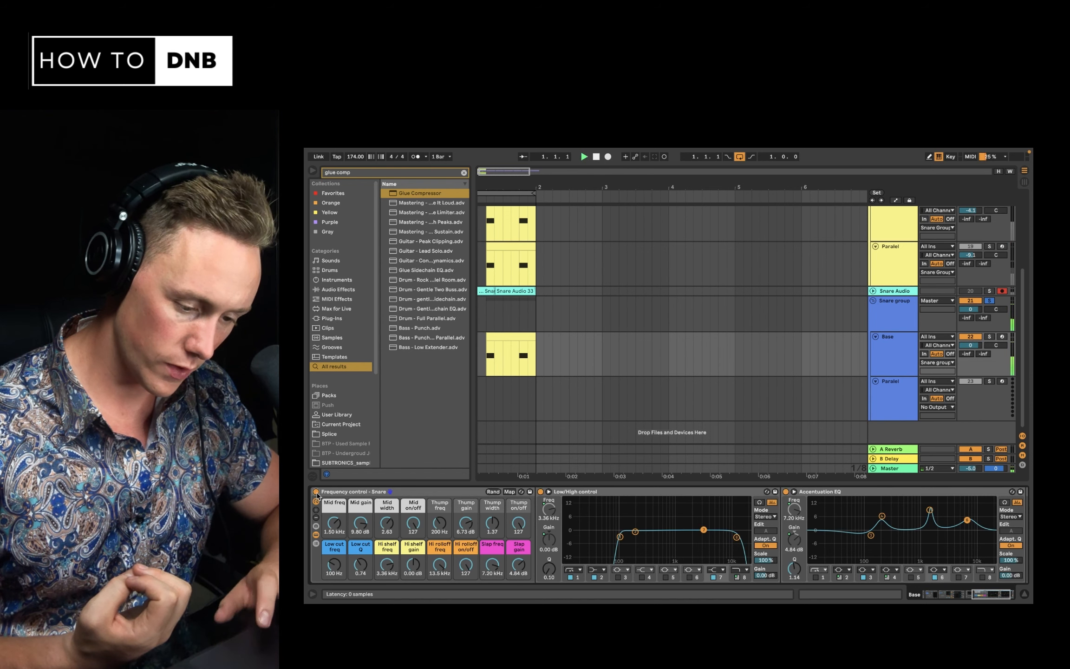
key(space)
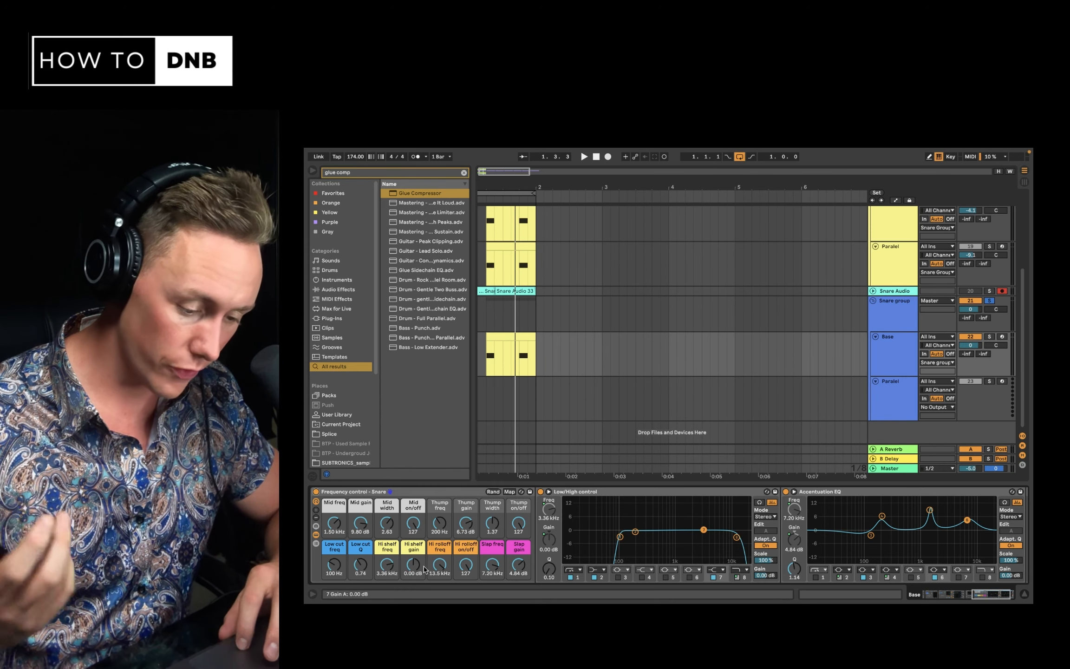
Audition a 10.5 dB high shelf boost, set Hi shelf freq to about 9.42 kHz, and reset Hi shelf gain to 0 dB
key(space)
drag(416, 570, 416, 530)
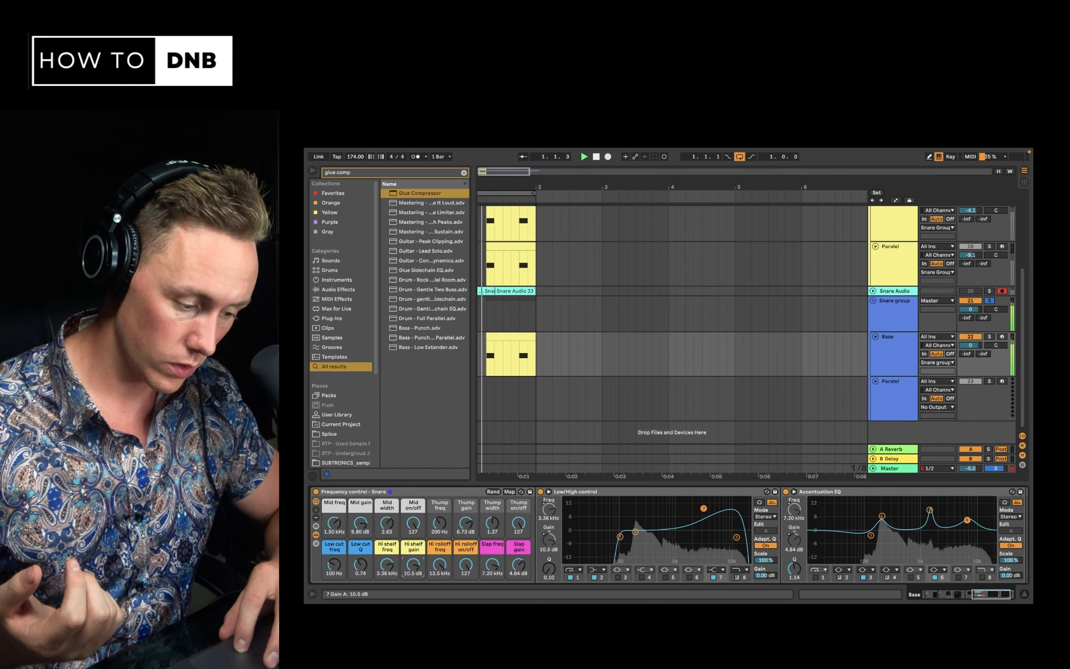
click(388, 566)
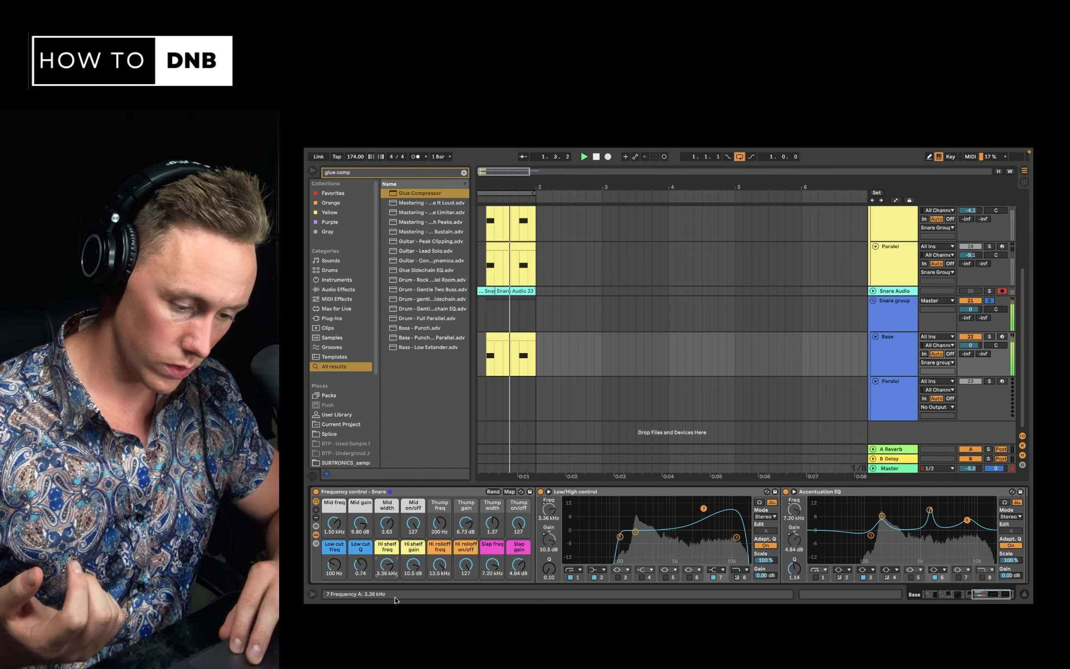
mouse_move(388, 567)
mouse_down()
mouse_move(388, 604)
mouse_move(388, 553)
mouse_up()
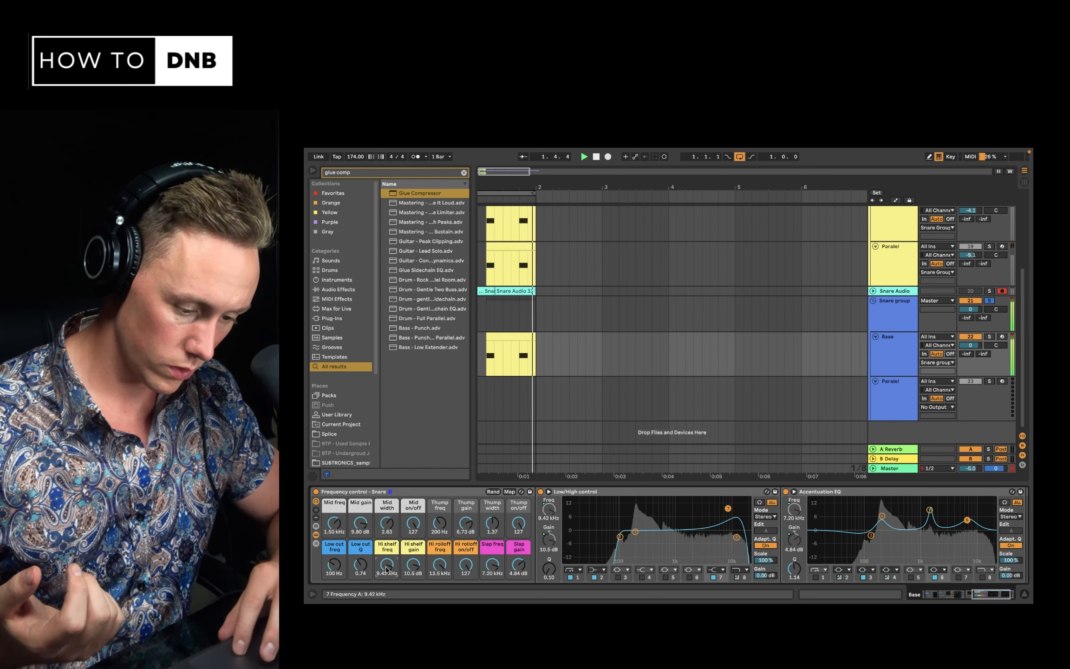
double_click(413, 566)
key(space)
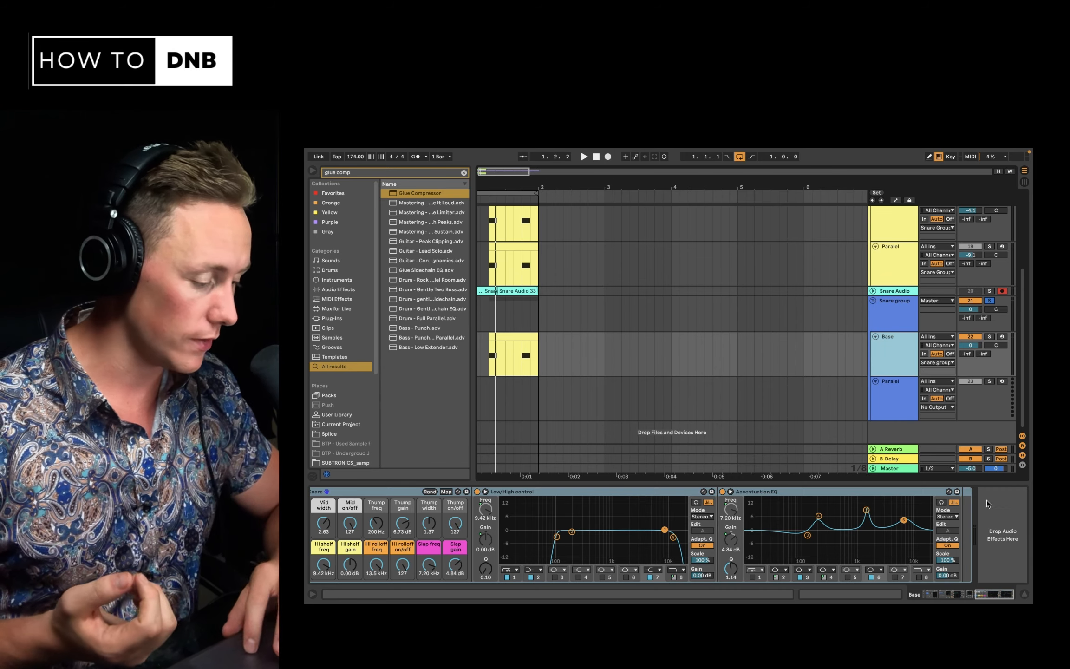
Append the Box/Harshness and Acoustic Ping/Harshness control racks to the Base track and compare the snare with the Box rack bypassed and enabled
scroll(987, 500, left, 5)
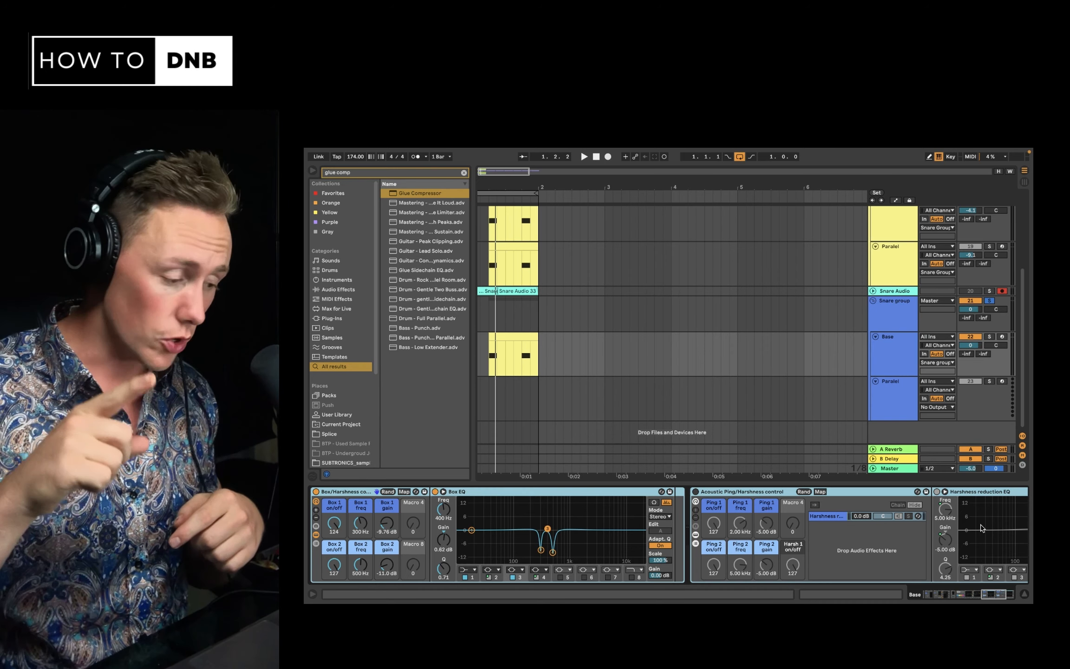
scroll(982, 527, left, 3)
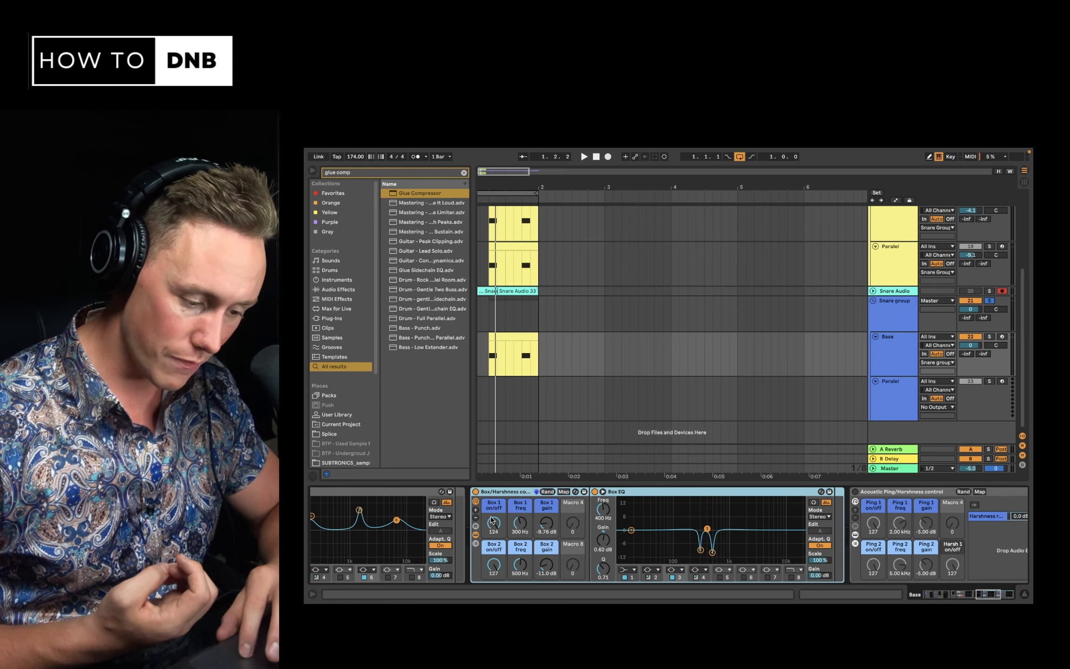
click(520, 525)
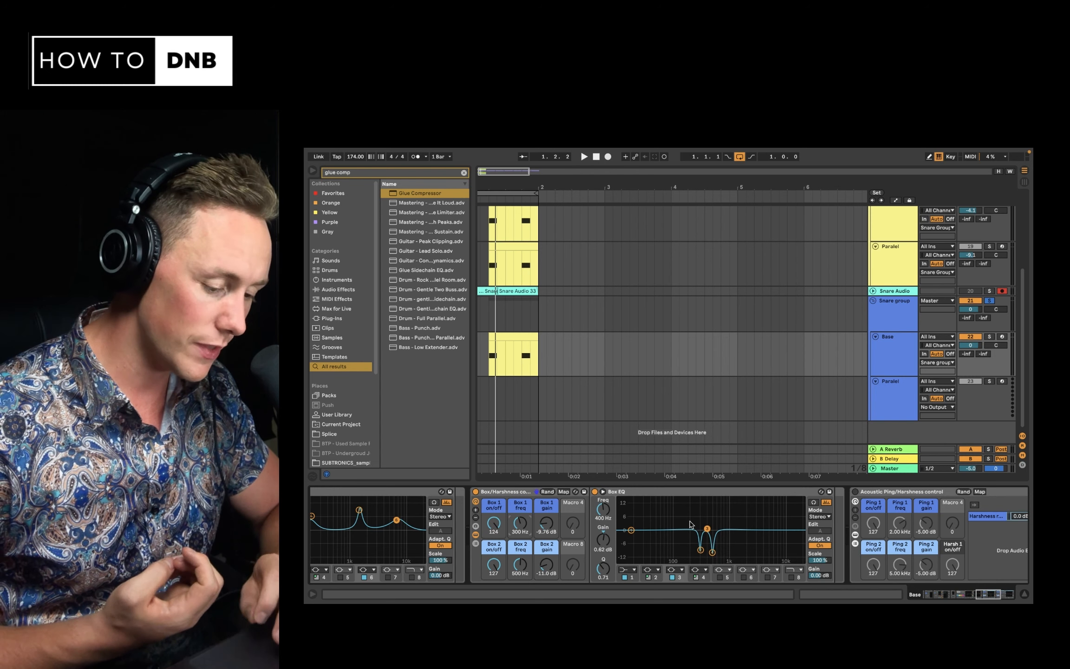
click(475, 491)
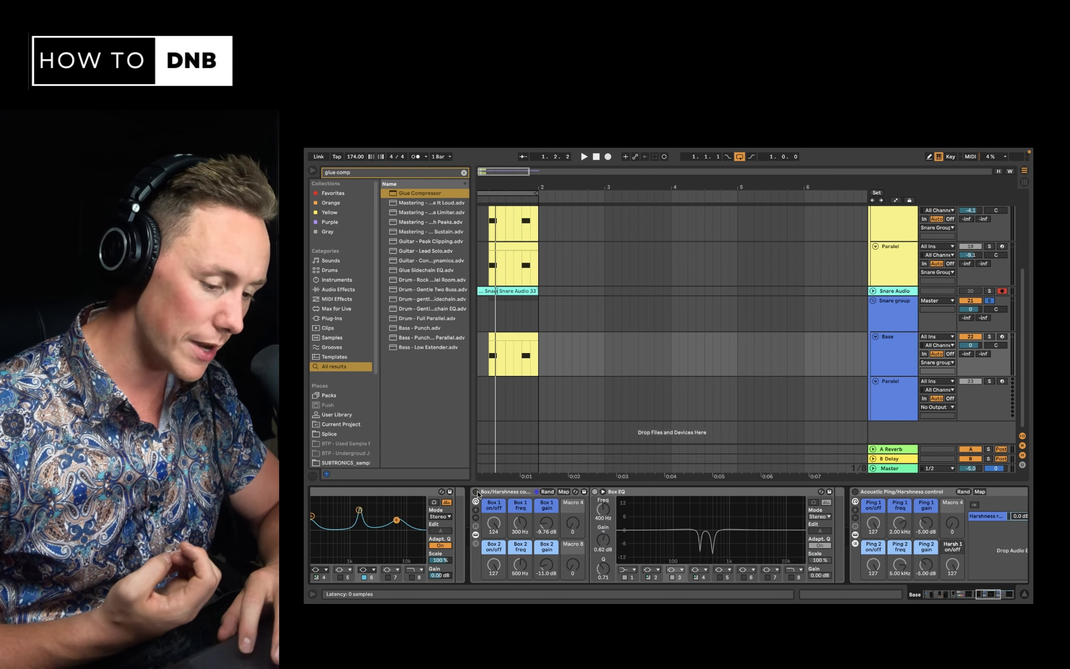
key(space)
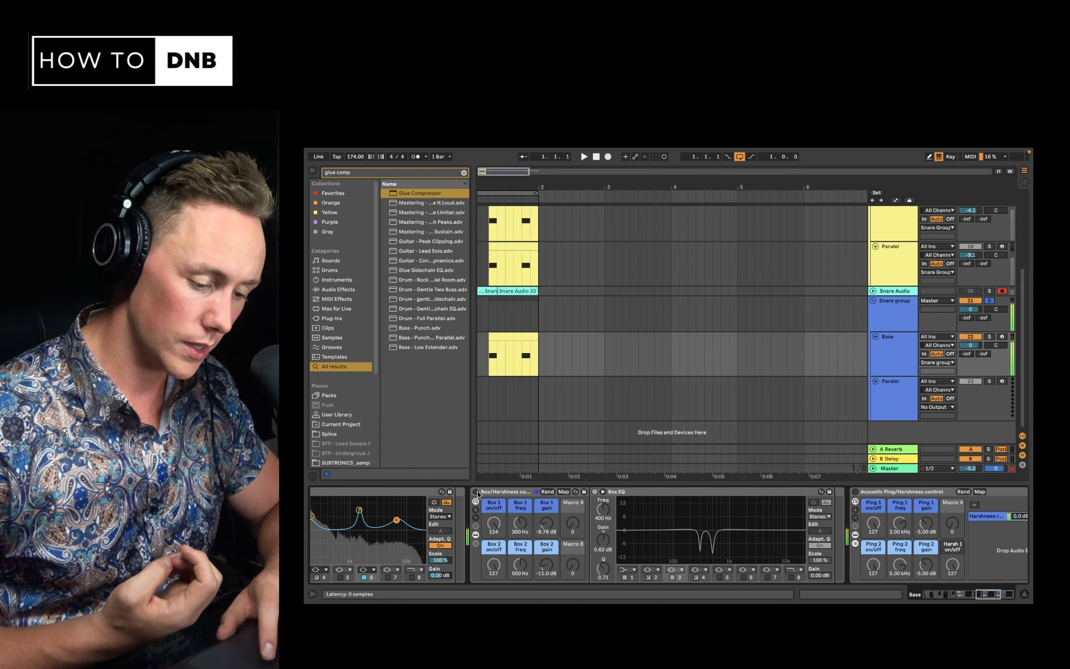
click(476, 491)
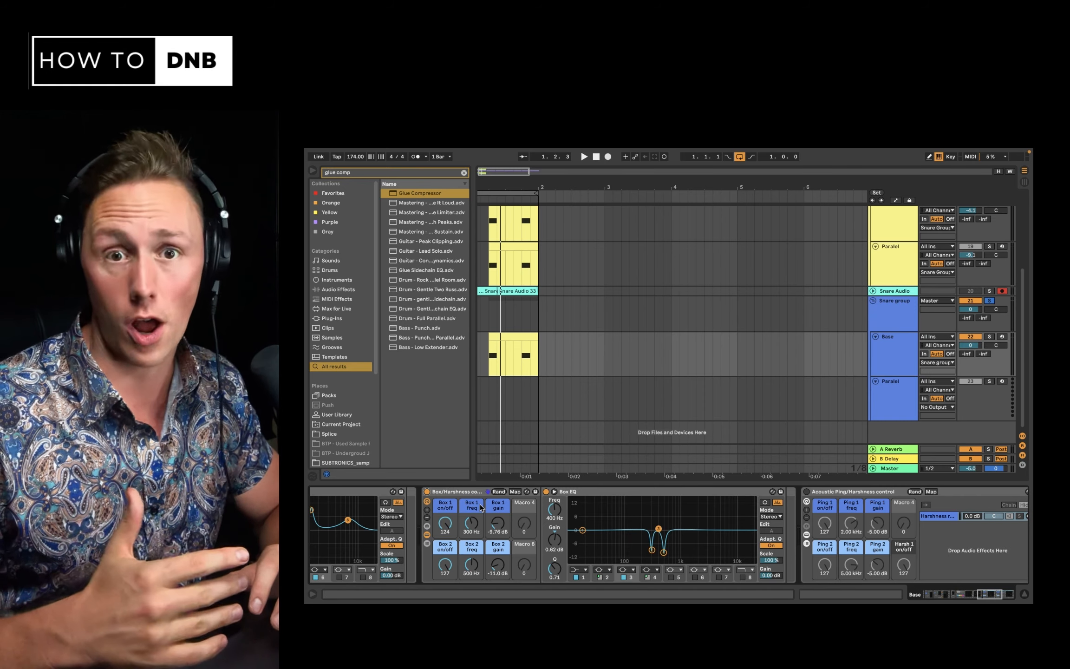
Enable the Acoustic Ping/Harshness control rack, set Ping 1 freq to 1.00 kHz, and bypass the rack again
scroll(479, 505, right, 10)
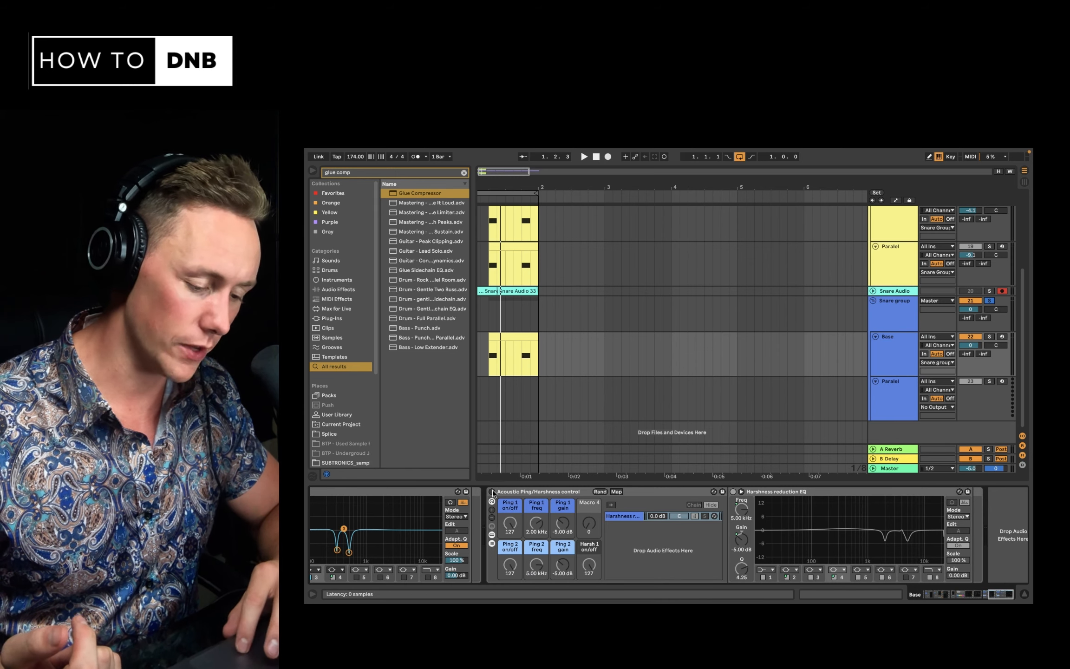
click(492, 492)
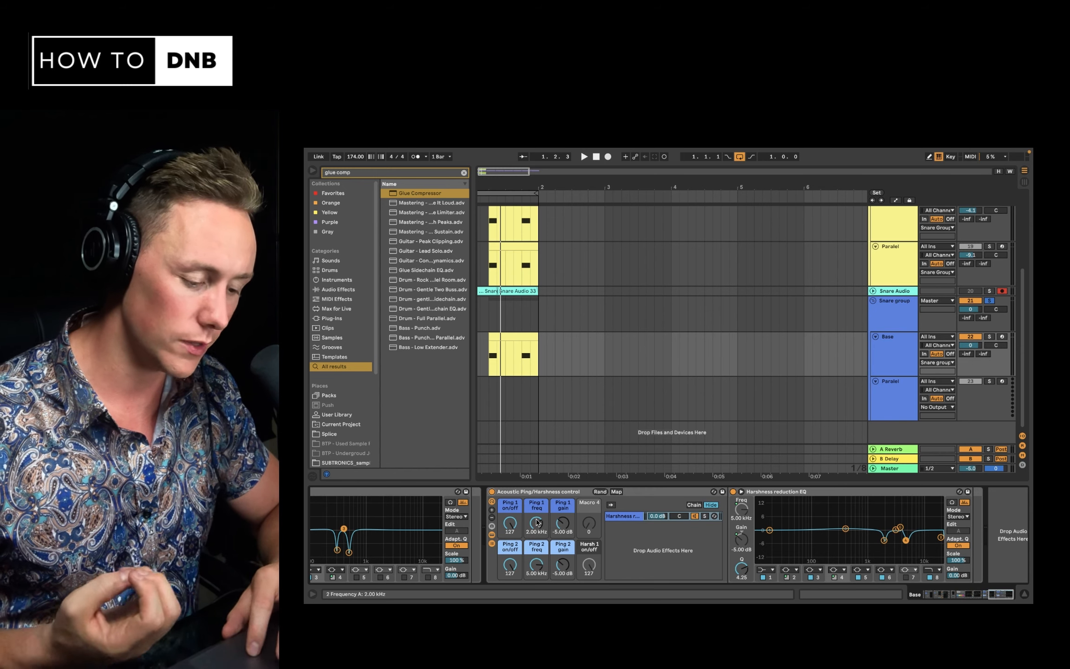
mouse_move(536, 524)
mouse_down()
mouse_move(537, 544)
mouse_move(538, 524)
mouse_up()
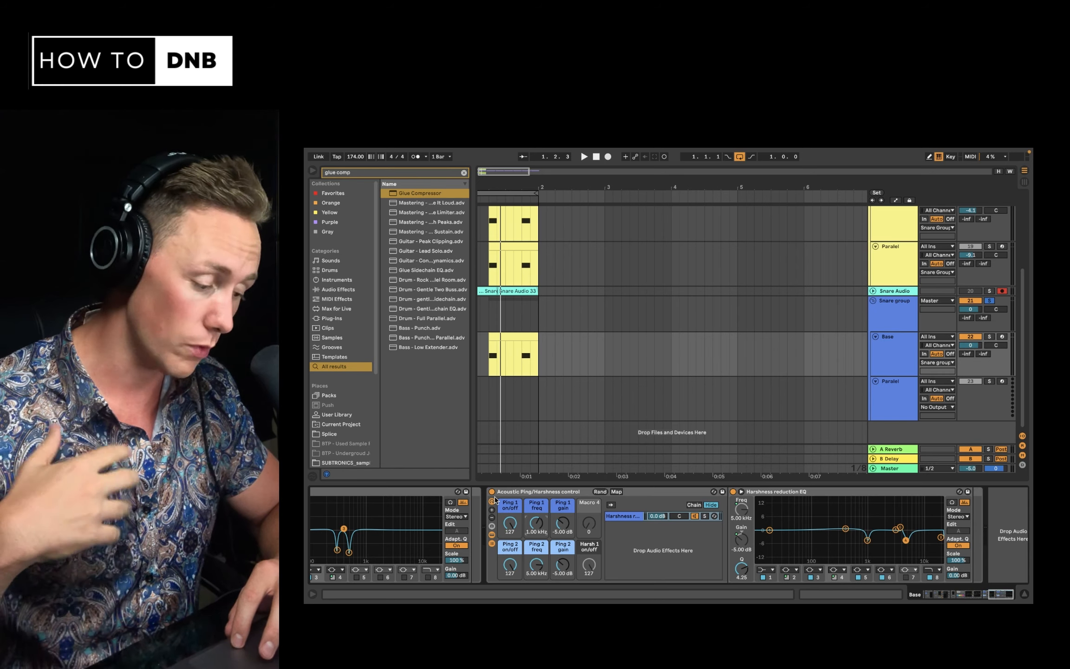
click(492, 492)
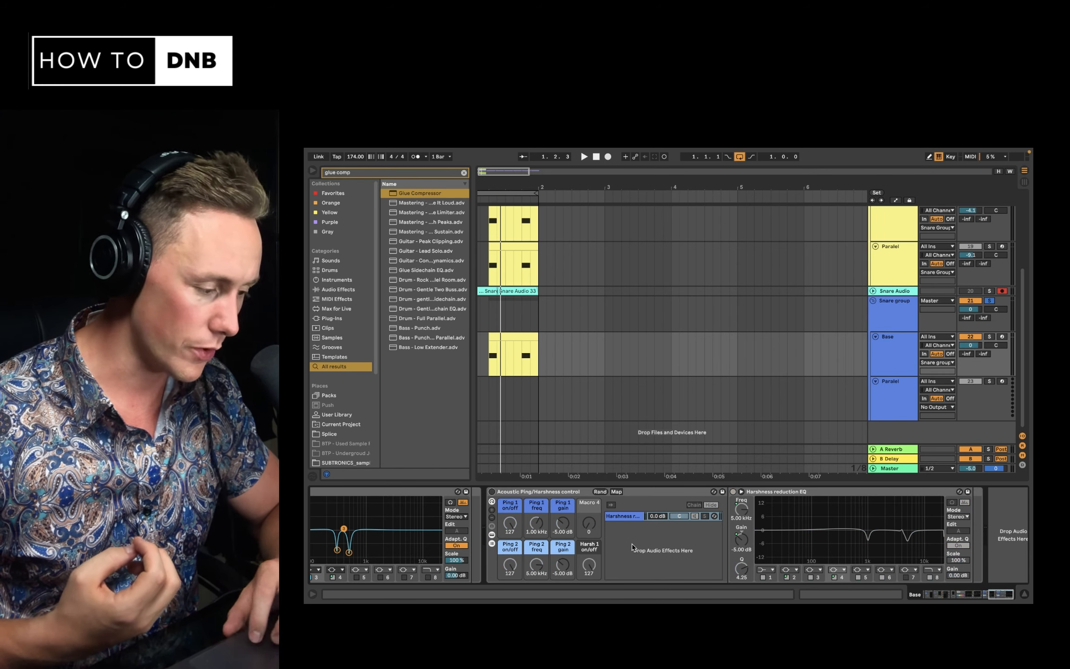
Review the Base track's device chain back to the Instrument Rack and play the processed snare
scroll(604, 543, right, 10)
scroll(632, 548, left, 10)
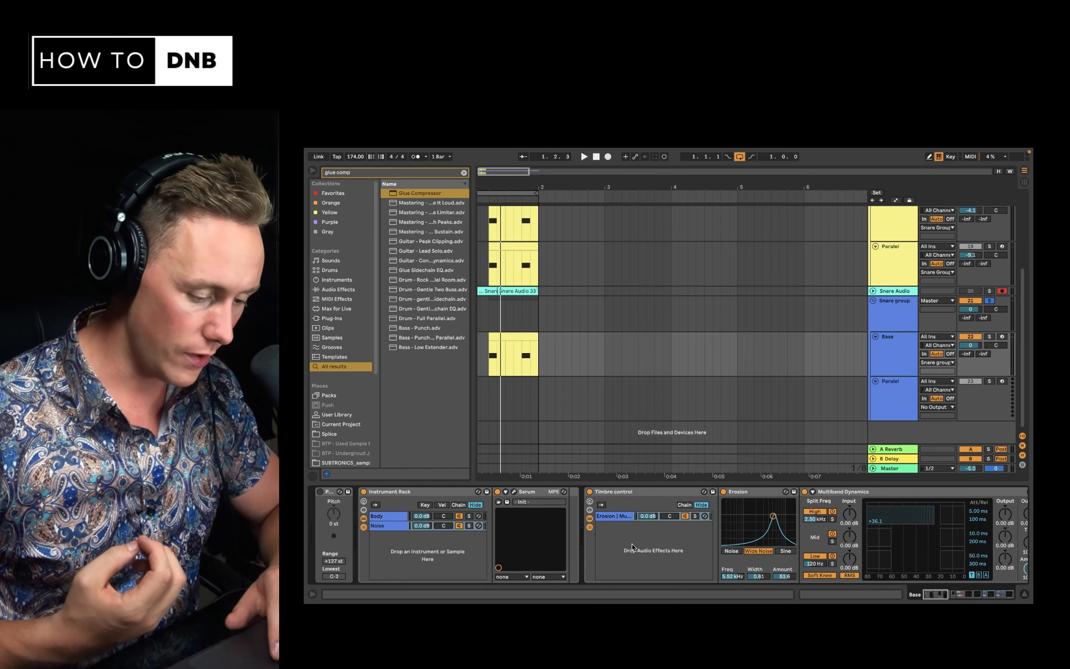
key(space)
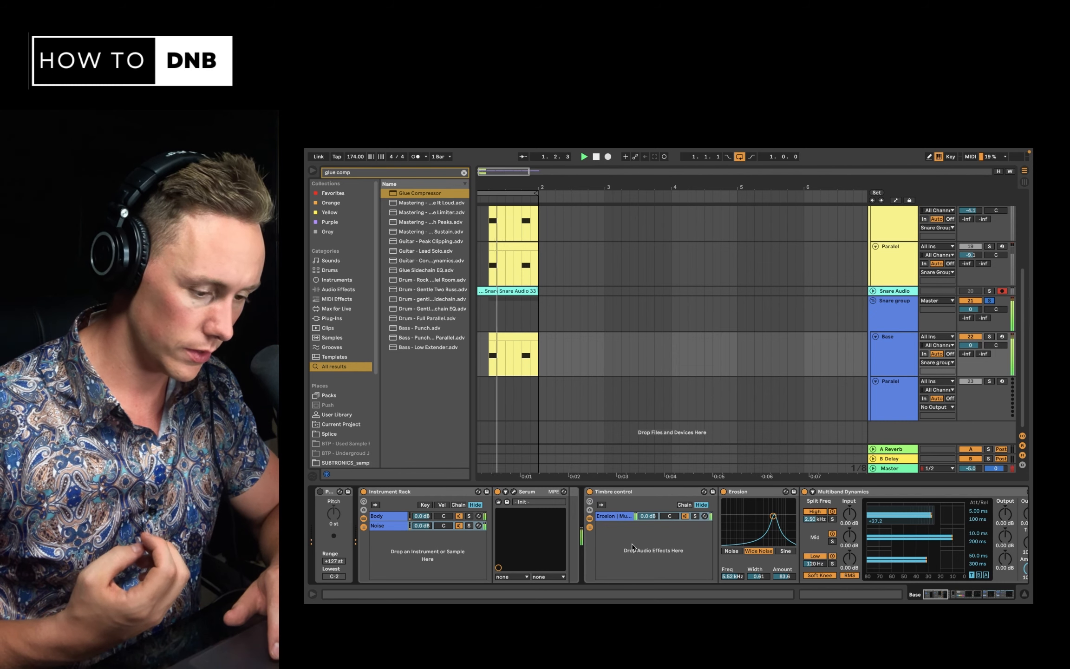
key(space)
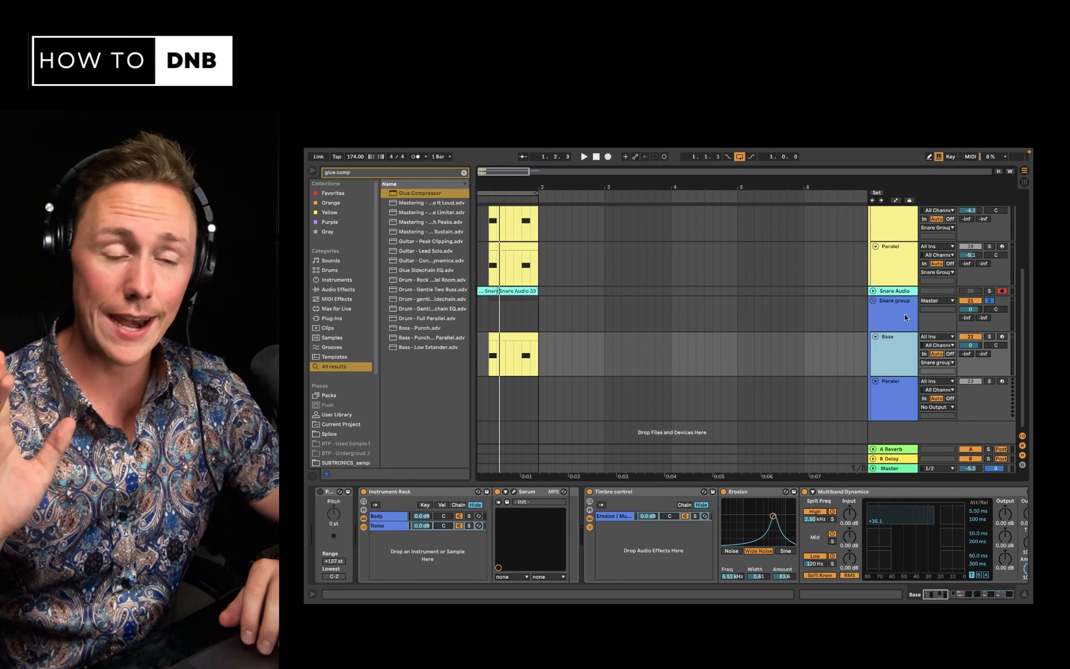
Paste the Final EQ rack with Accentuation and Remove Boxyness onto the blue Snare group track
click(905, 314)
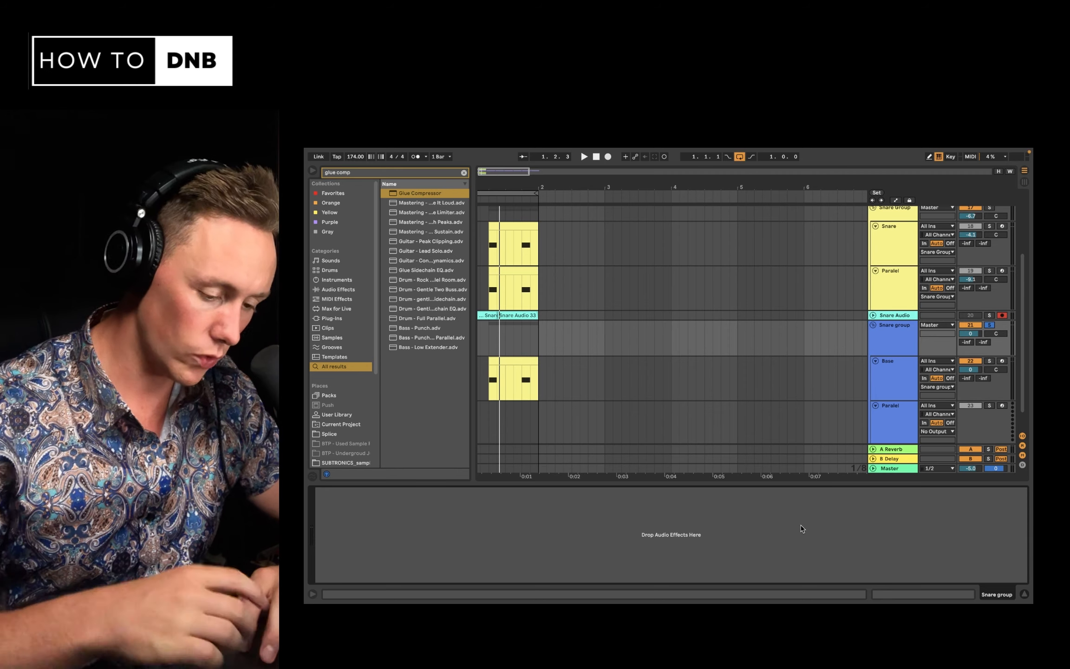
key(super+v)
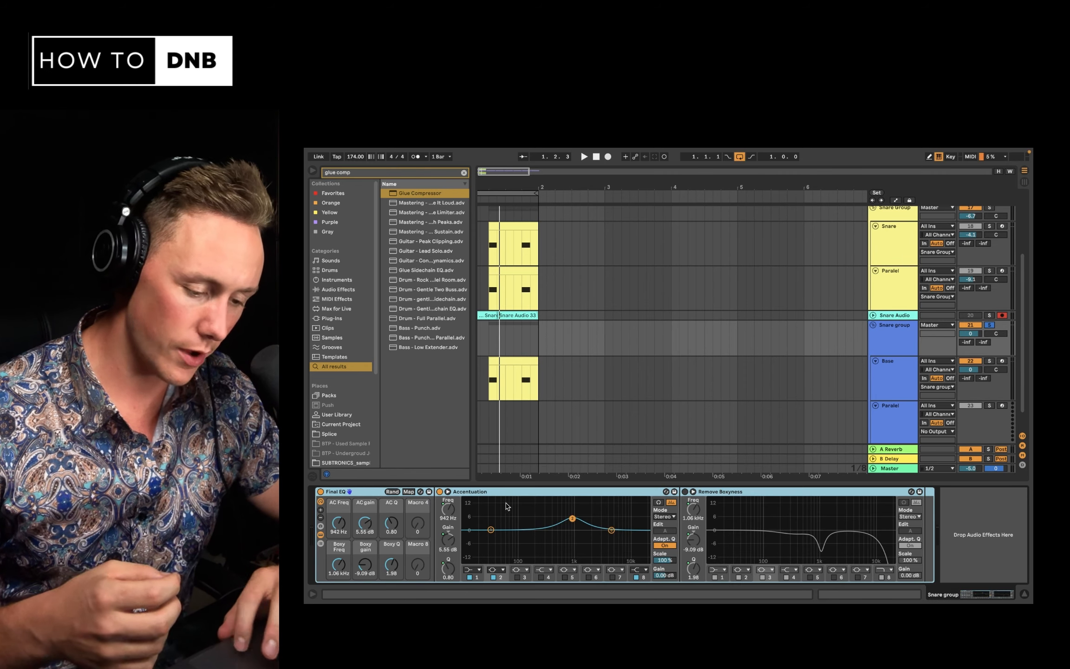
click(473, 503)
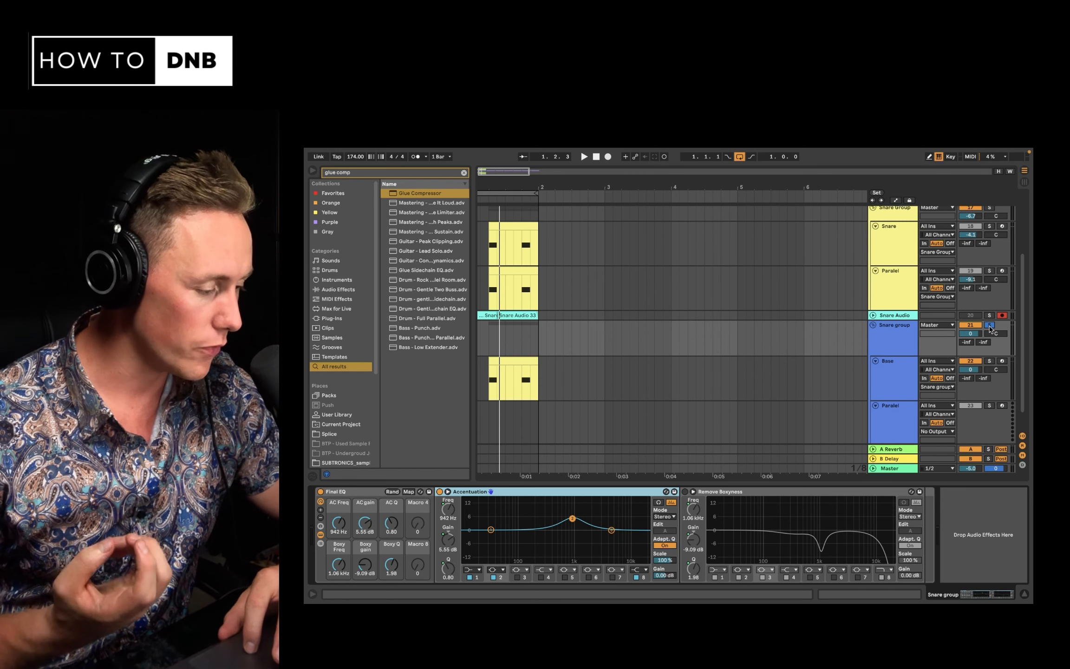
Turn off solo on the blue Snare group, play the loop briefly, and select the Remove Boxyness EQ
click(989, 325)
key(space)
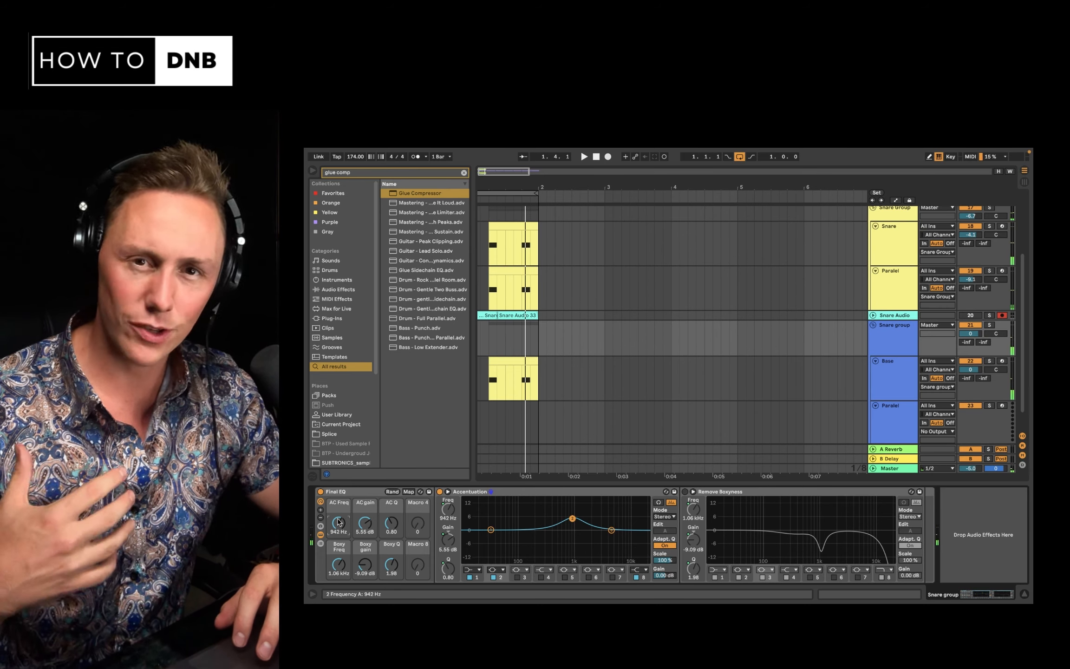
click(697, 492)
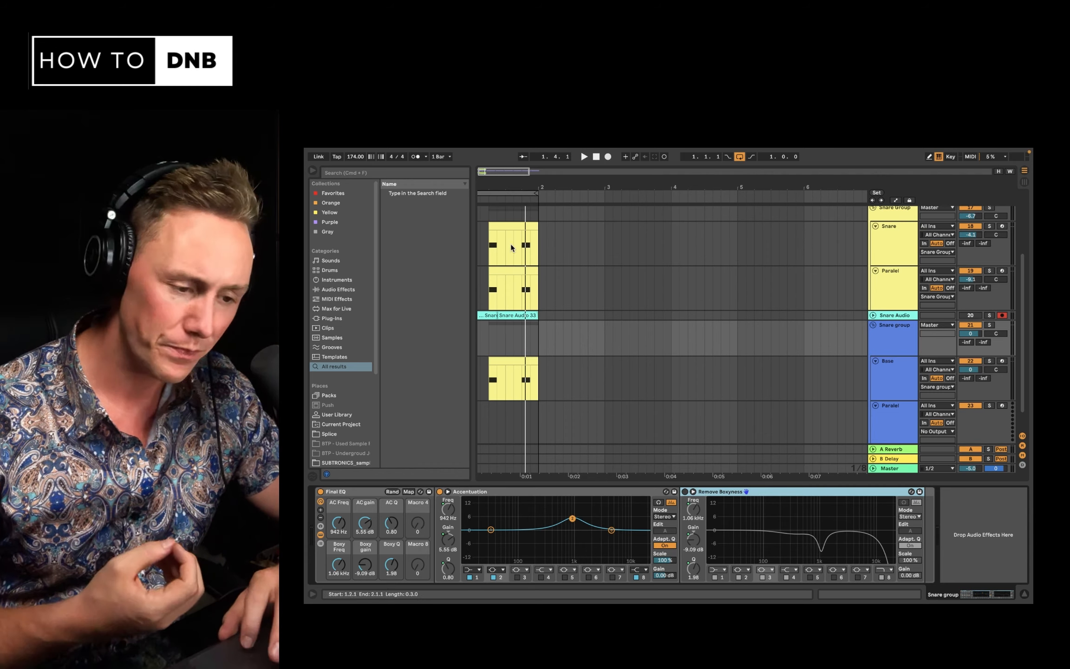
Search the browser for "convo" and add Convolution Reverb after the Final EQ rack on the Snare group
click(384, 174)
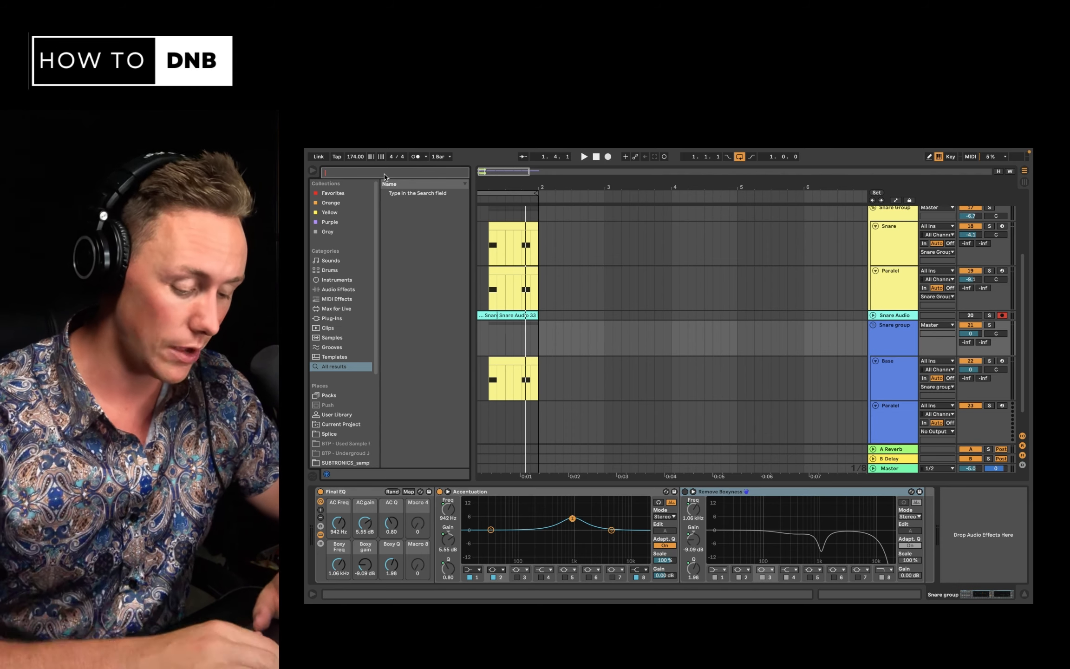
text(conv)
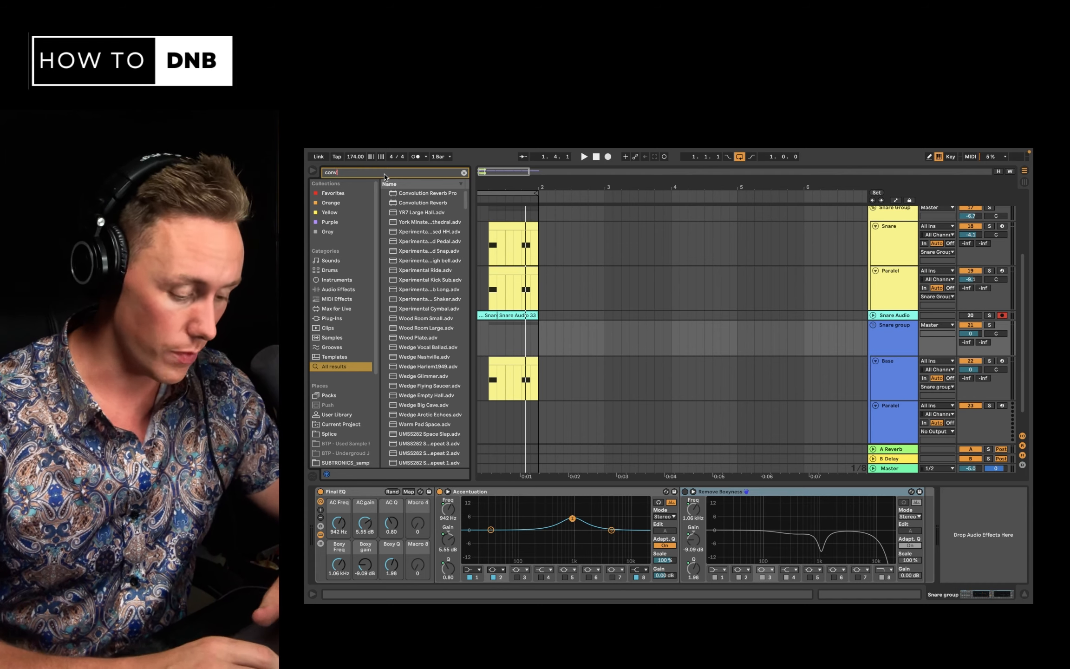
text(ult)
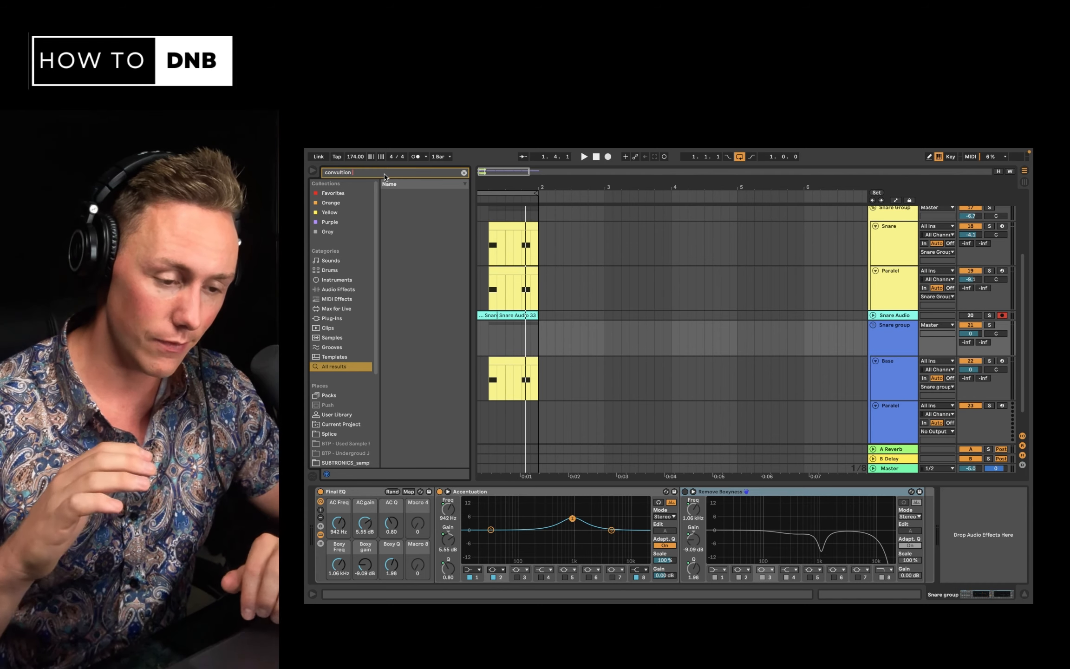
text(io)
key(BackSpace)
key(BackSpace)
key(BackSpace)
key(BackSpace)
key(BackSpace)
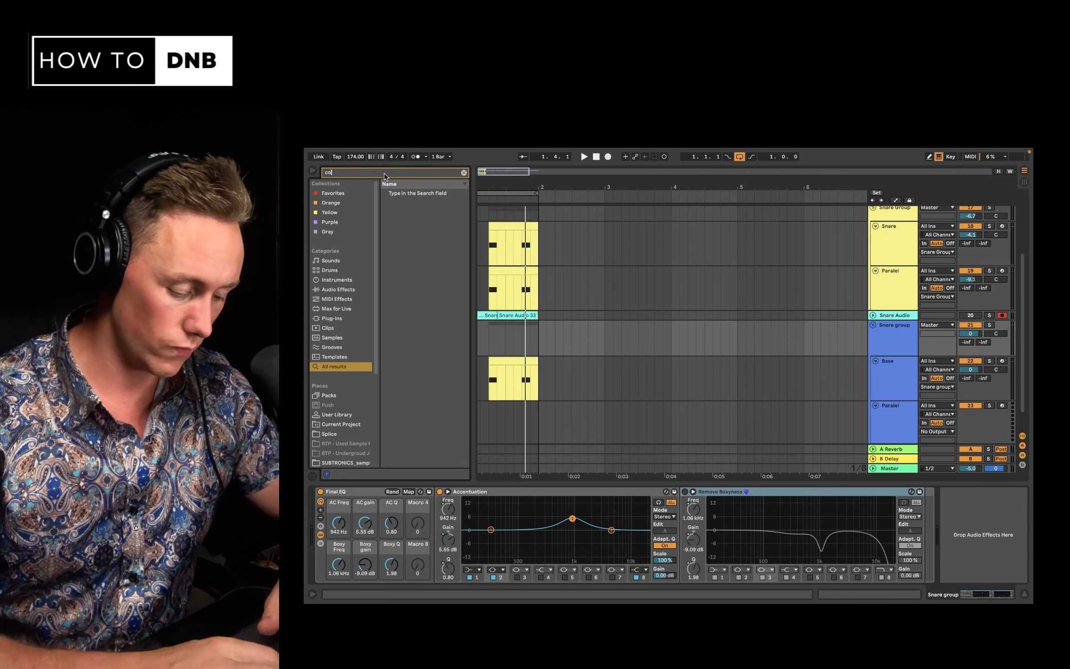
text(o)
drag(423, 203, 921, 544)
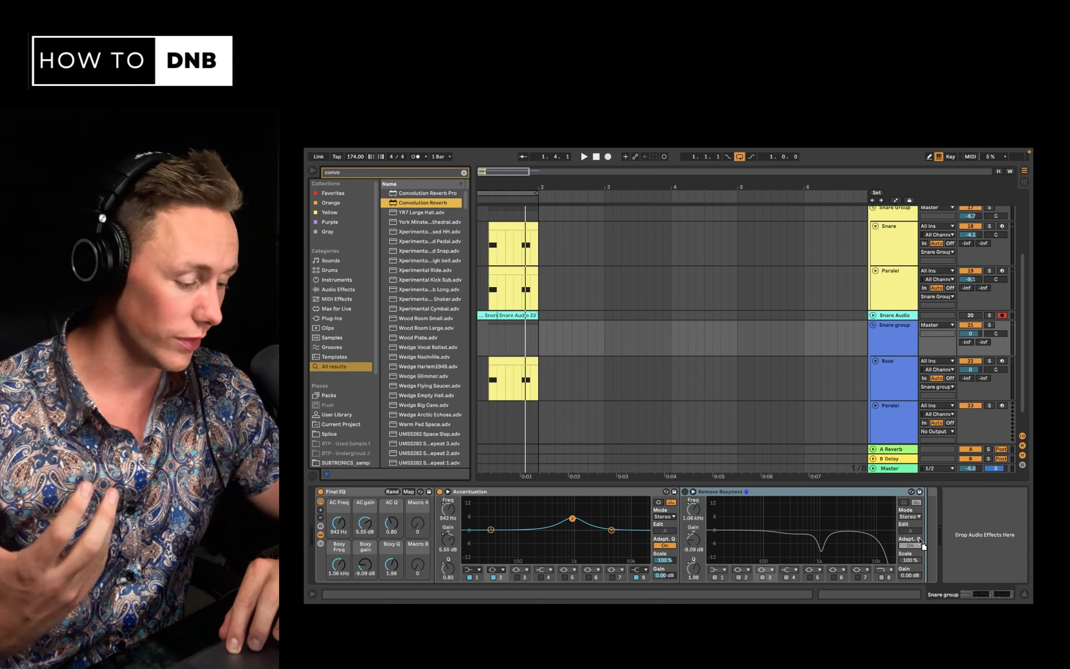
drag(958, 541, 958, 542)
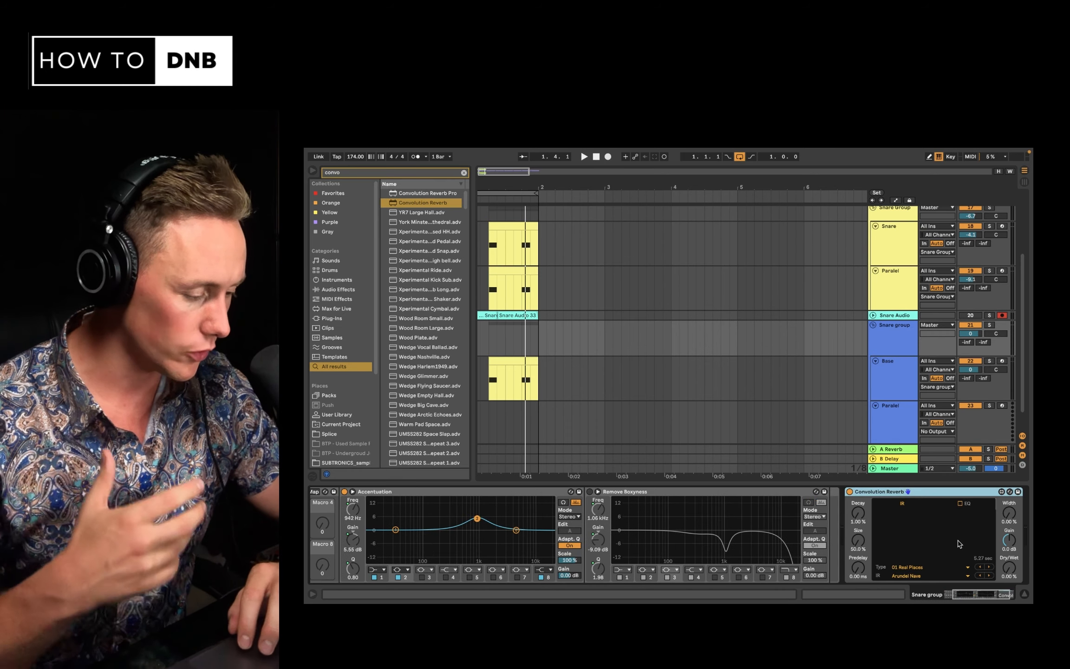
Set the Convolution Reverb's type to 04 Made for Drums and its impulse response to BM7 Snare Plate B
click(911, 568)
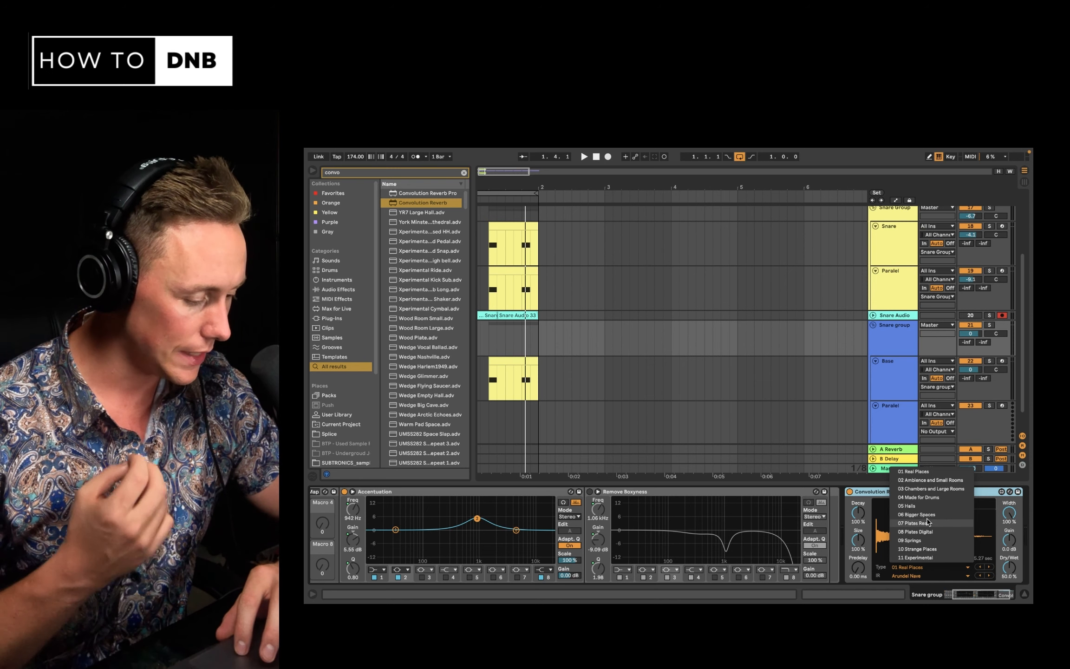
click(917, 498)
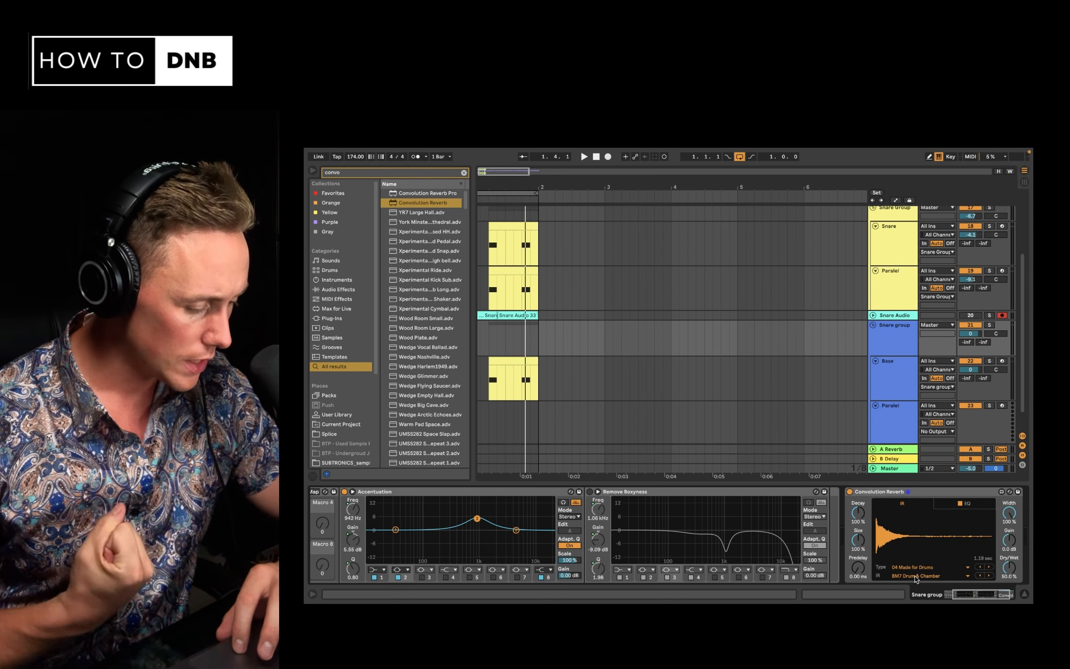
click(916, 576)
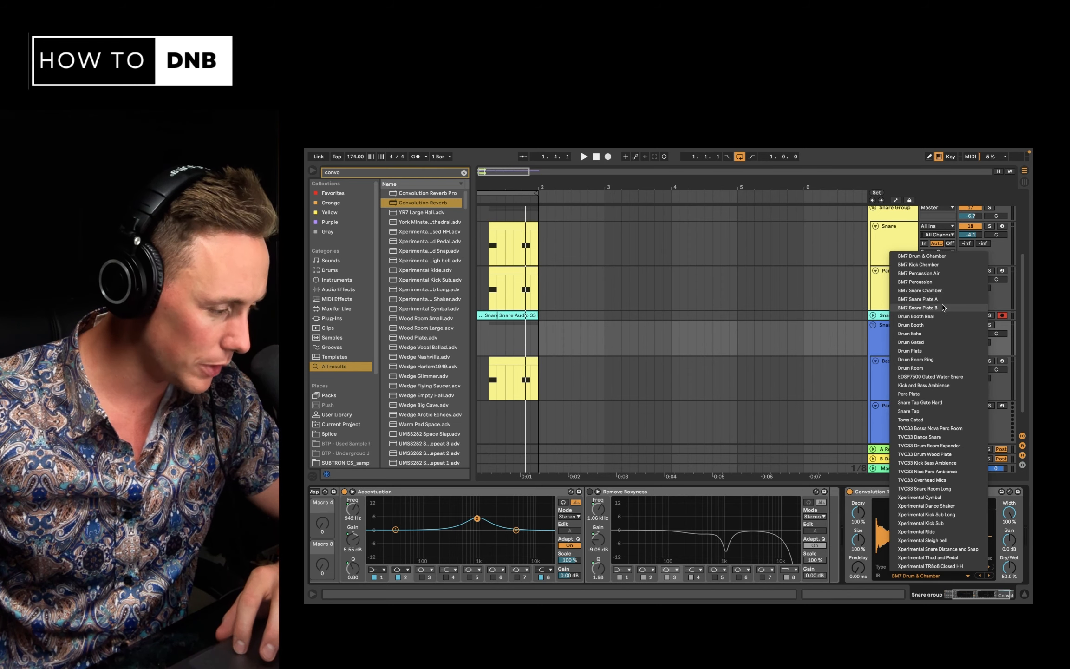
click(918, 308)
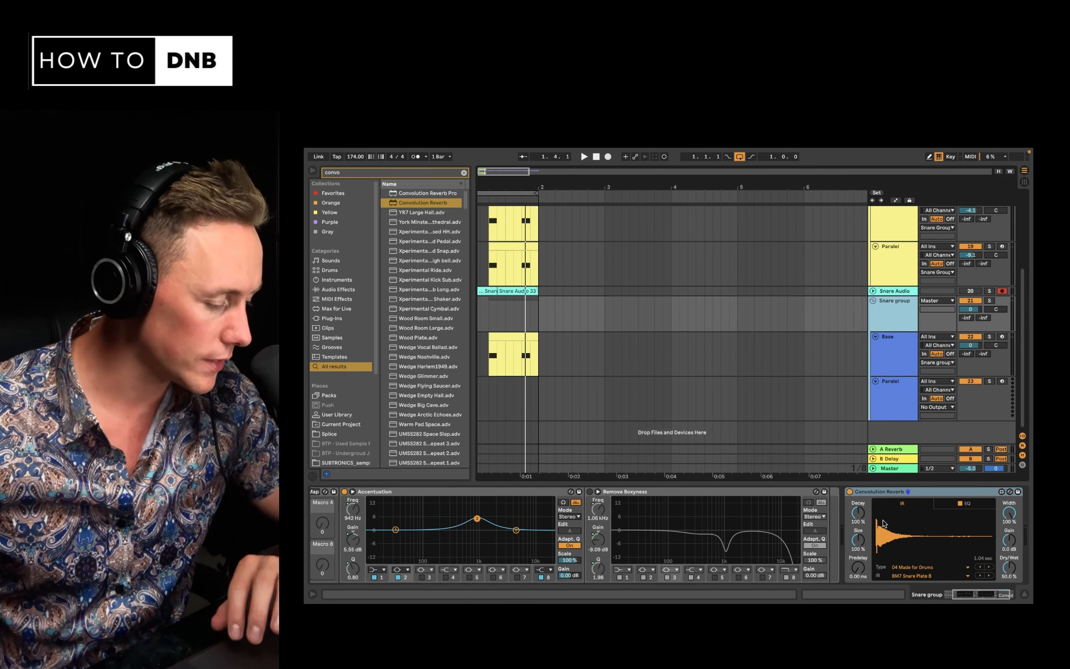
Set the Convolution Reverb's dry/wet to 18.8 % and size to about 67 %, shorten its decay, and compare it bypassed and enabled during playback
click(1009, 567)
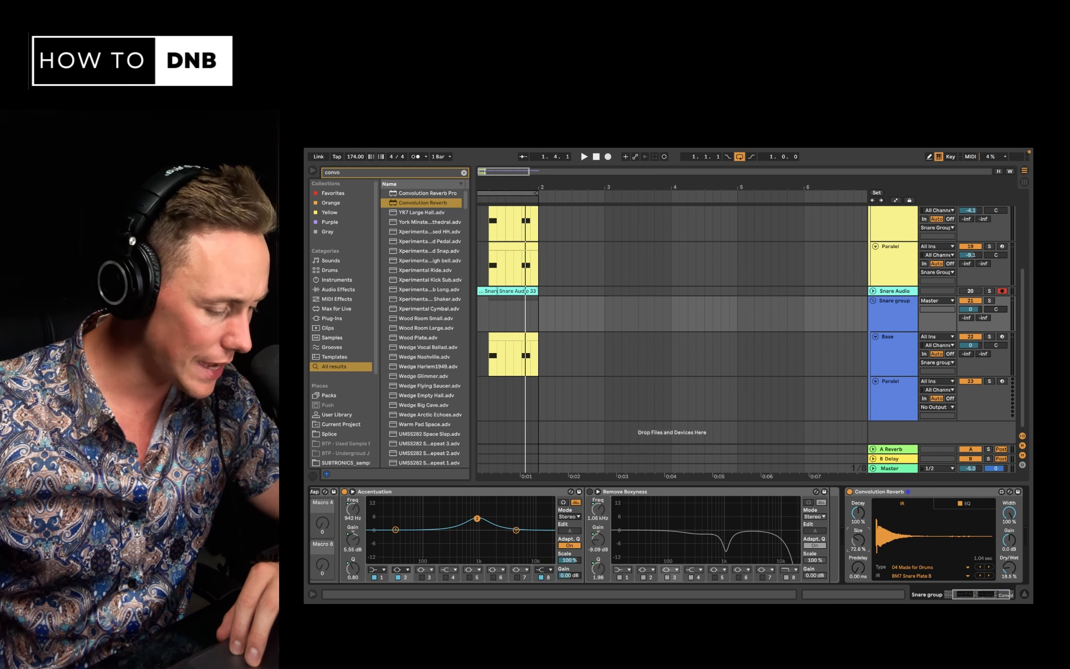
mouse_move(863, 524)
mouse_down()
mouse_move(863, 535)
mouse_move(861, 522)
mouse_up()
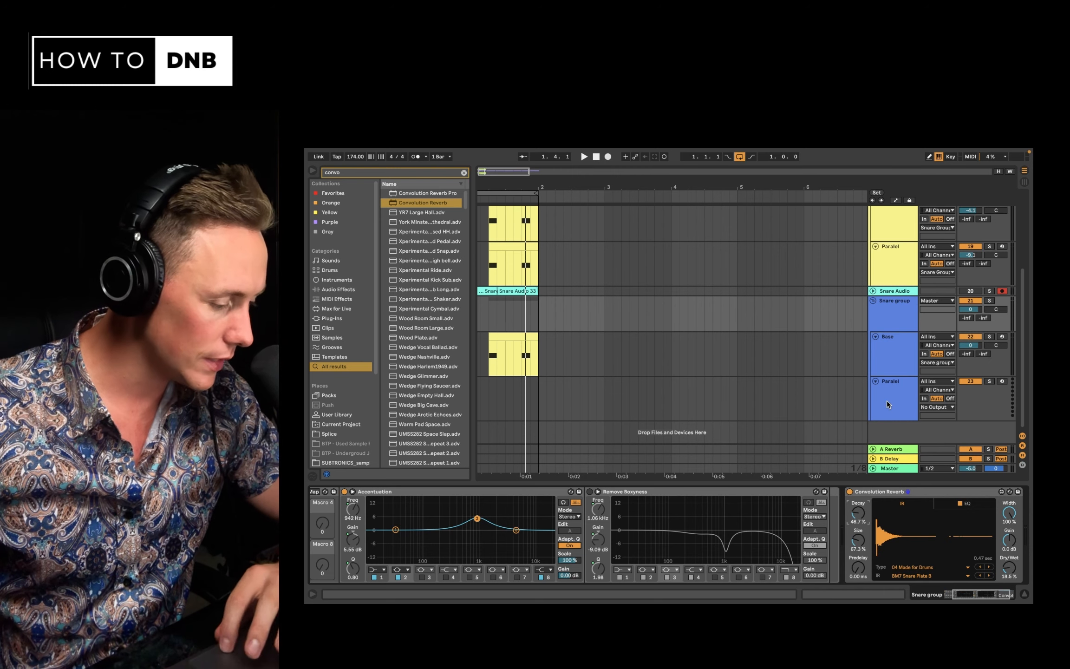
click(850, 492)
key(space)
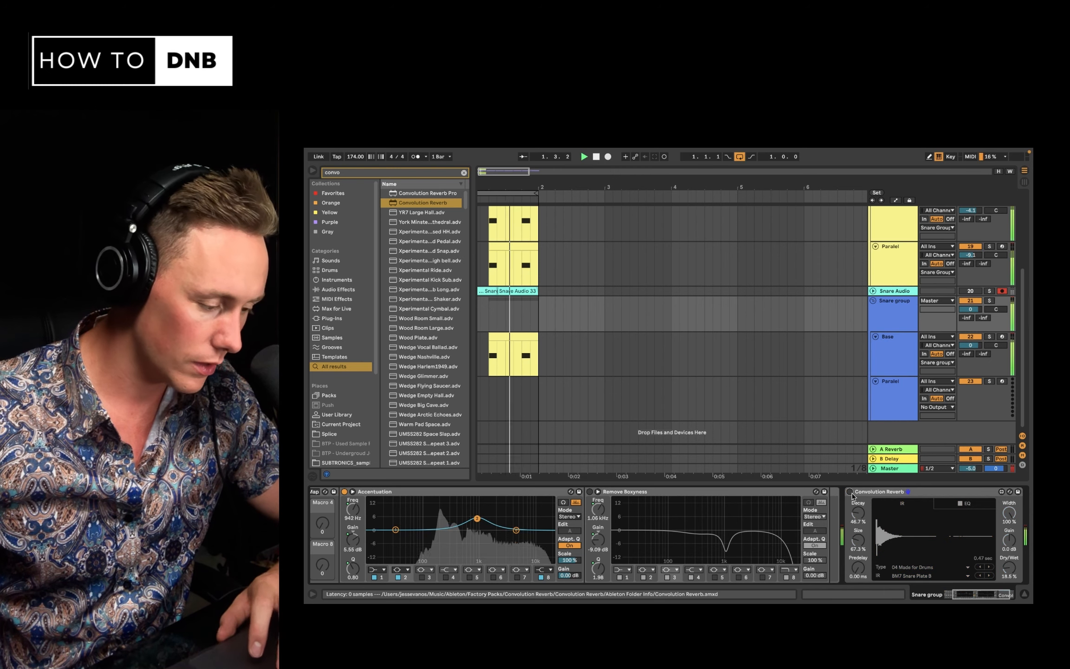
click(852, 493)
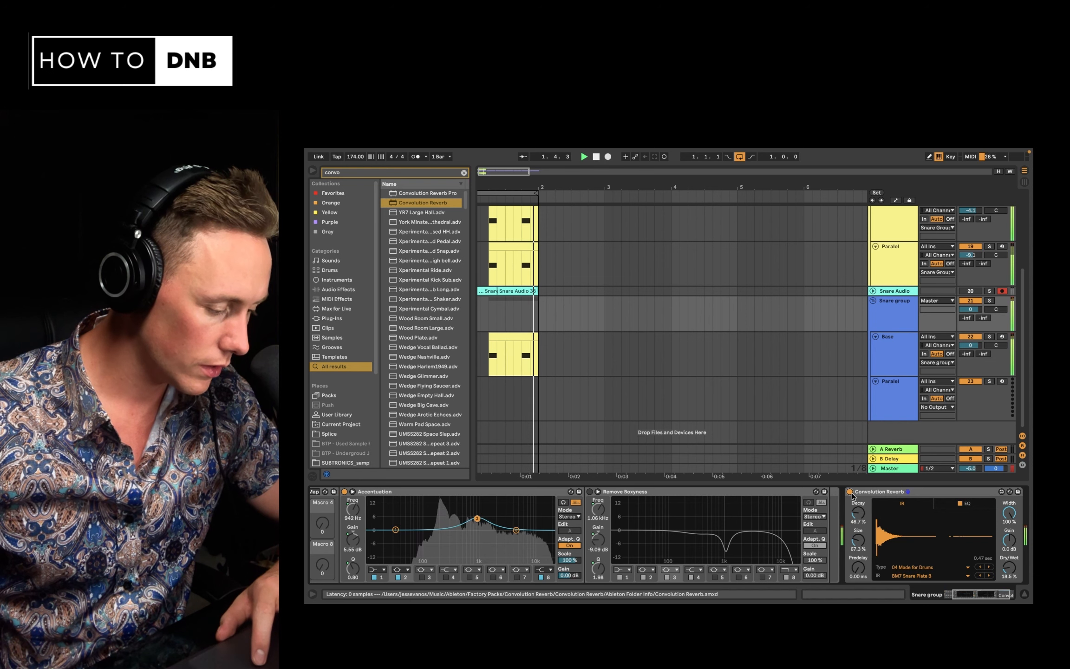
key(space)
In the reverb's EQ, cut the highs around 9.4 kHz and the lows around 132 Hz by 18 dB, and play the loop
click(966, 503)
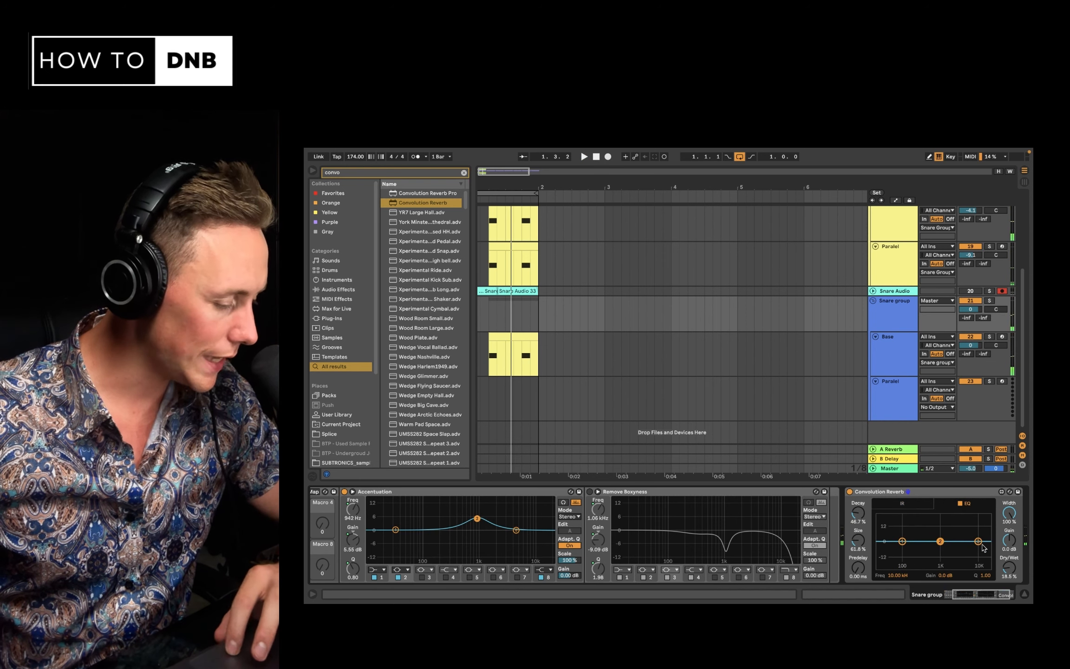
drag(978, 541, 977, 564)
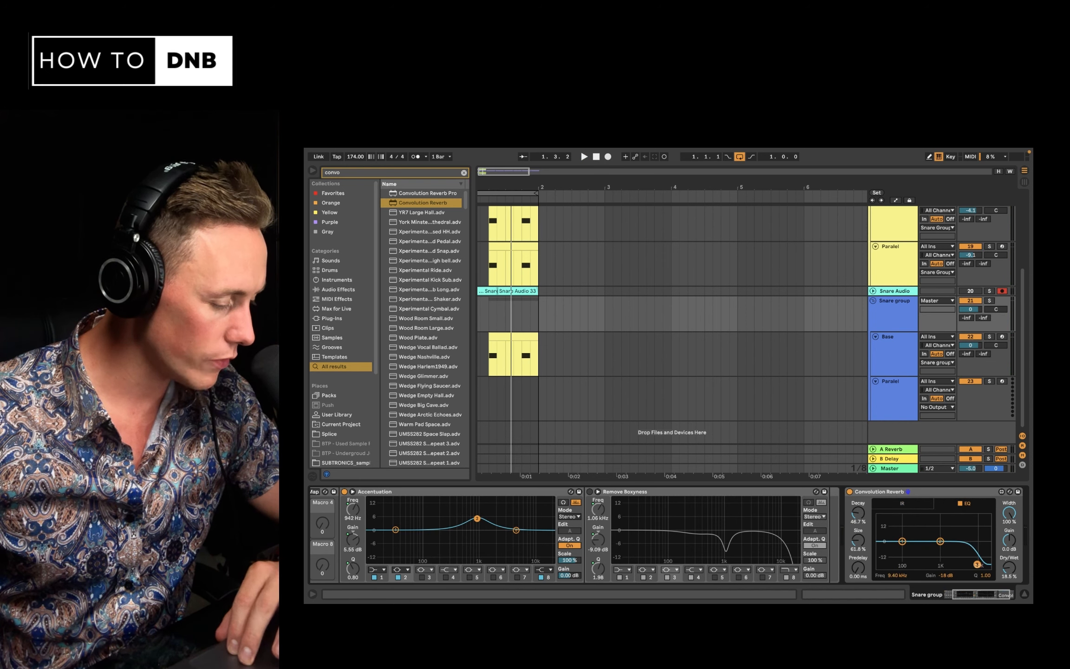
drag(903, 541, 906, 564)
key(space)
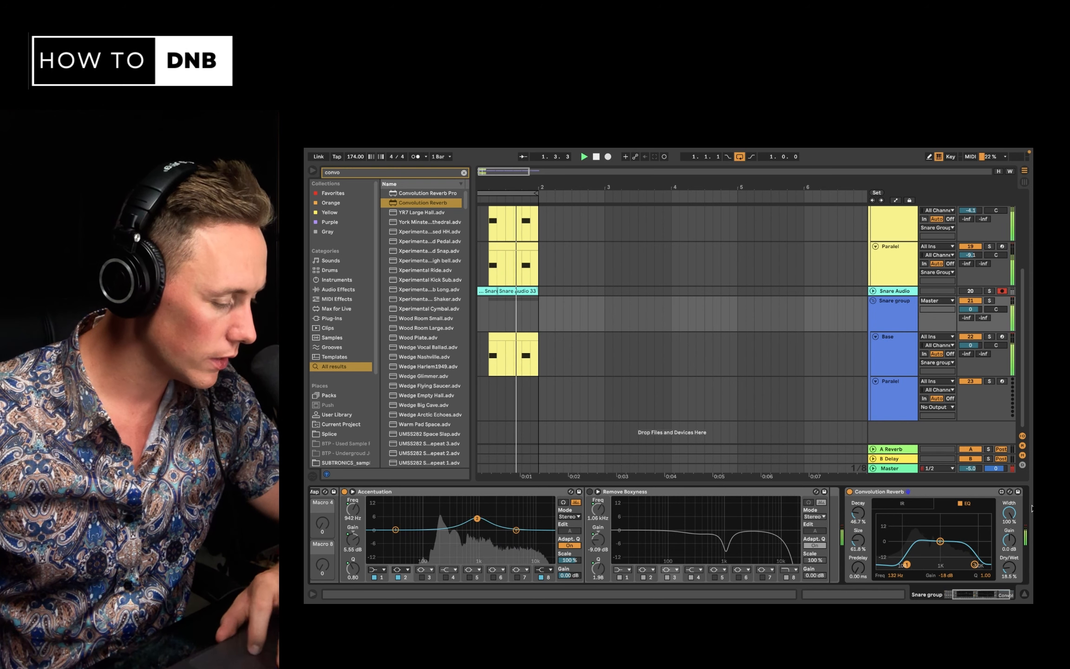
key(space)
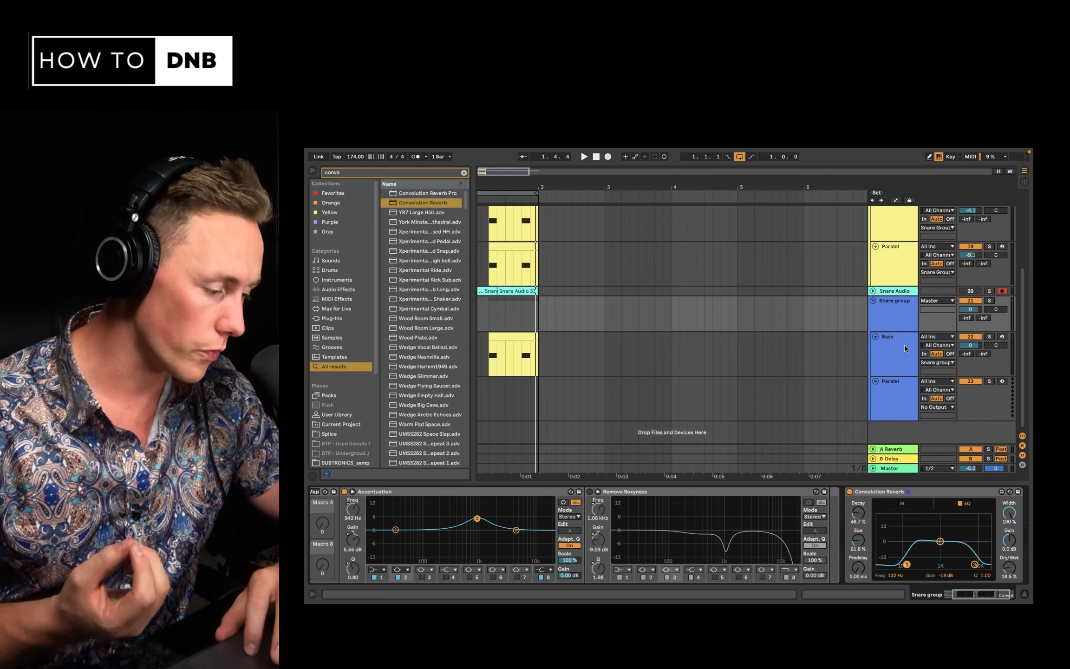
Lower the Body chain in the Base track's Instrument Rack to about -8.7 dB while auditioning the loop
click(903, 345)
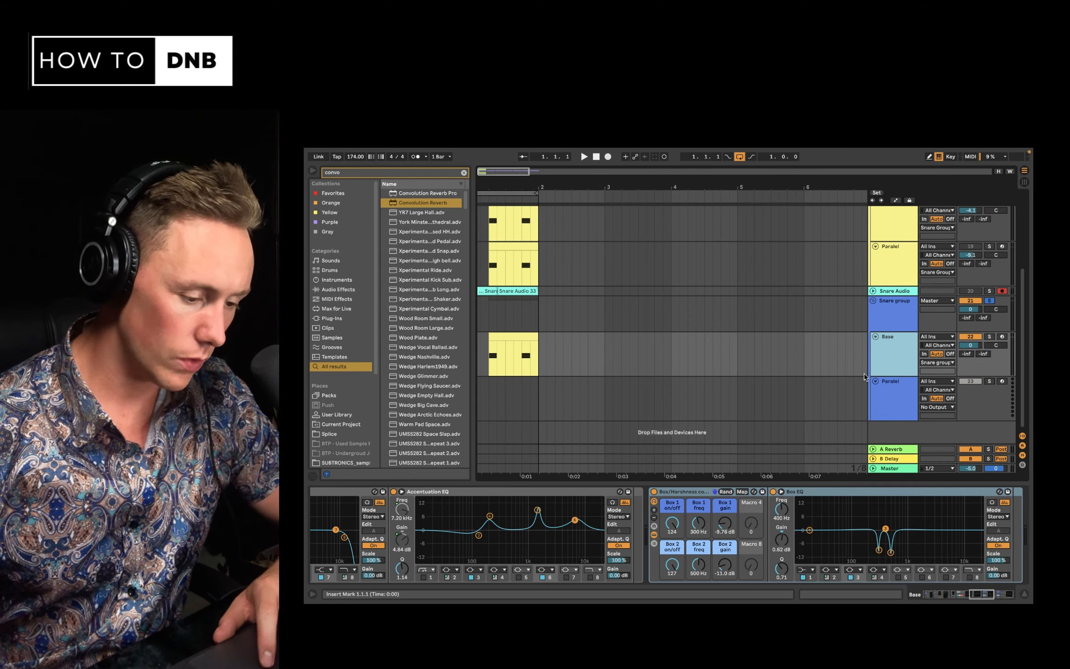
key(space)
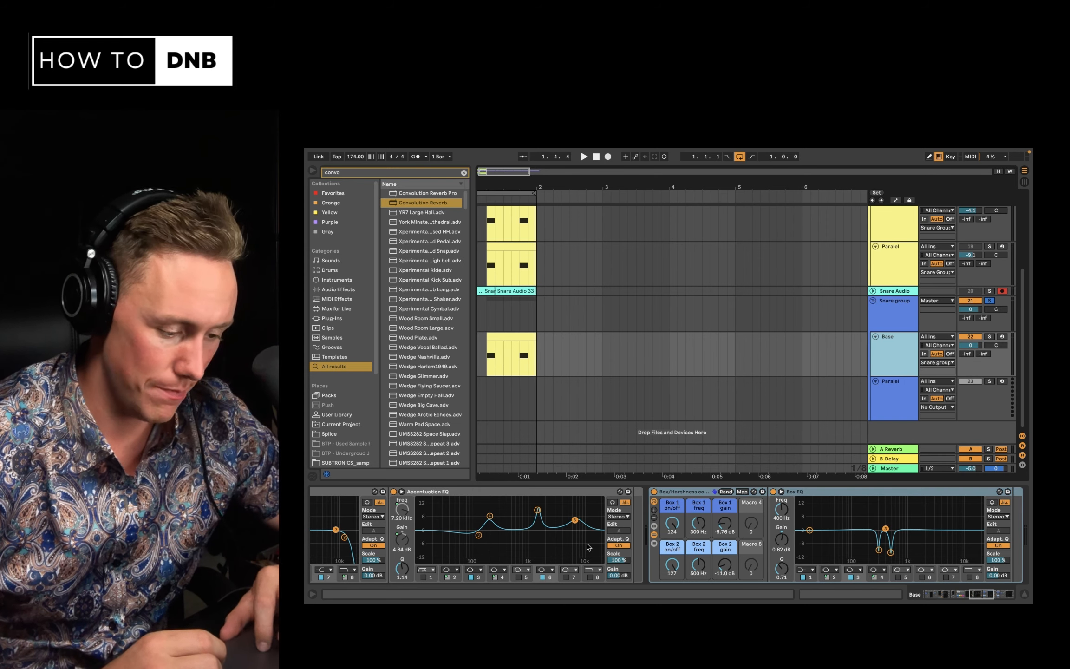
scroll(587, 547, left, 10)
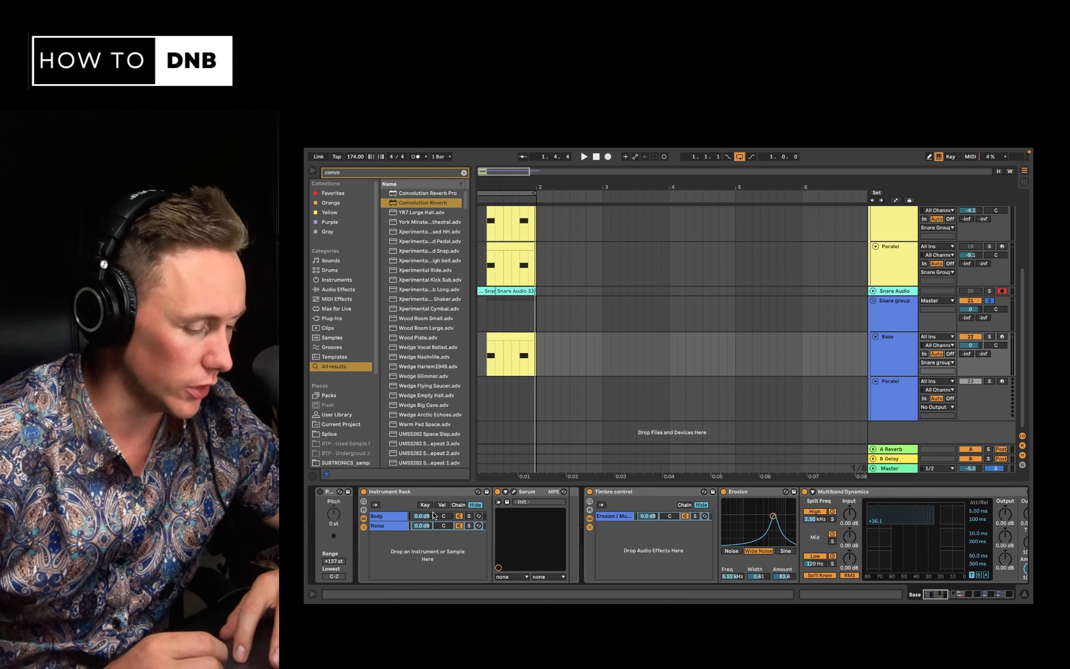
key(space)
mouse_move(424, 516)
mouse_down()
mouse_move(424, 495)
mouse_move(423, 530)
mouse_up()
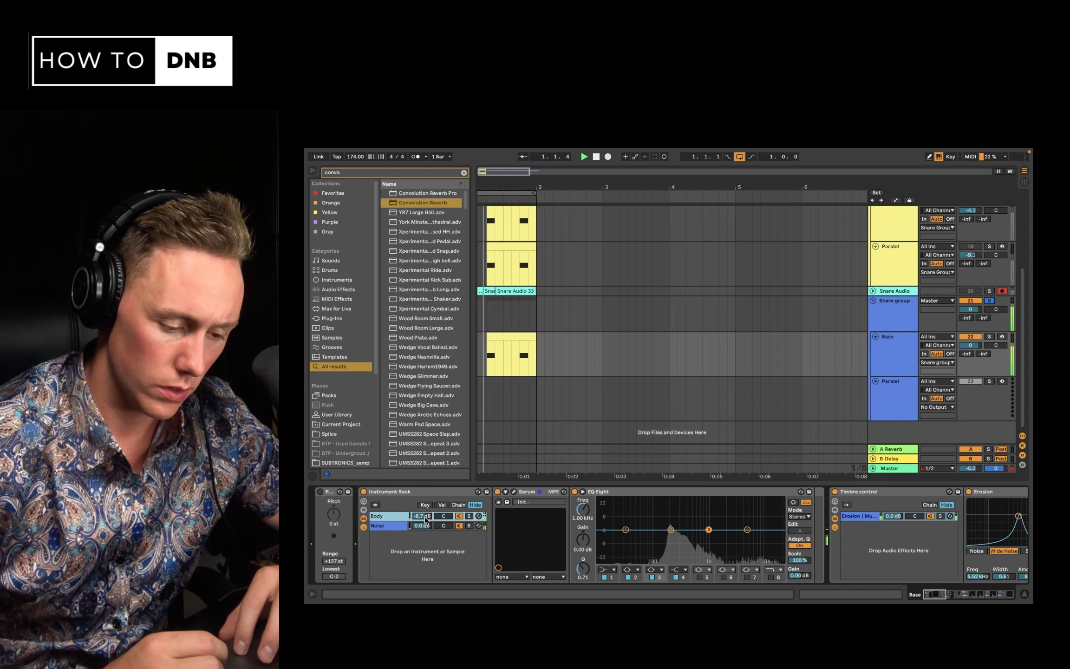
key(space)
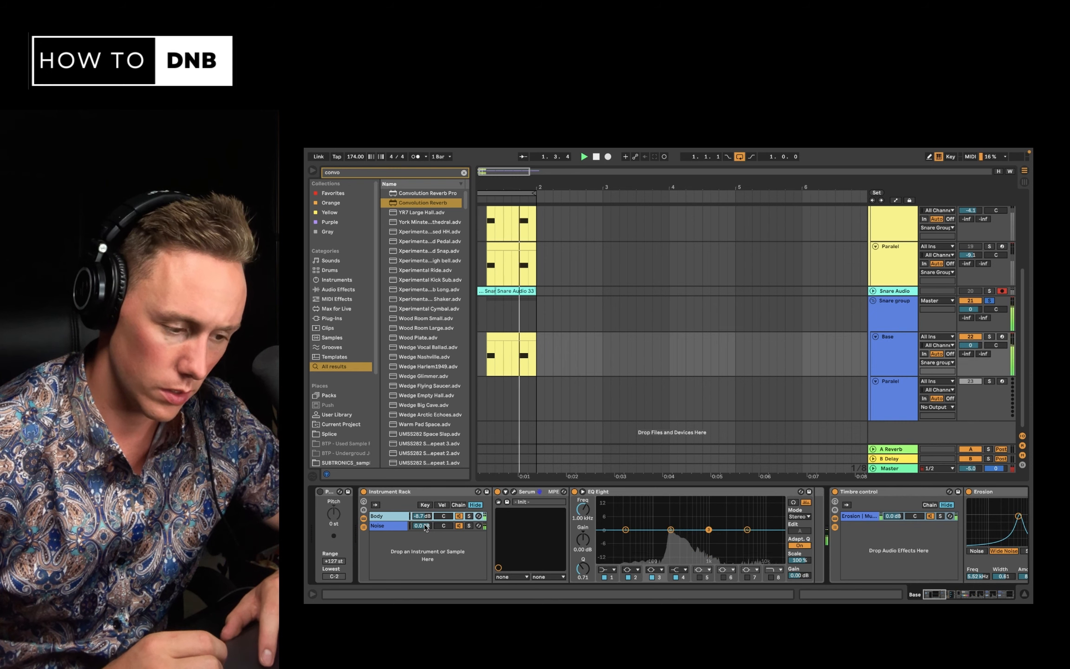
Set the blue Snare group's volume to -12.0 dB, solo the group, and play the loop
click(956, 312)
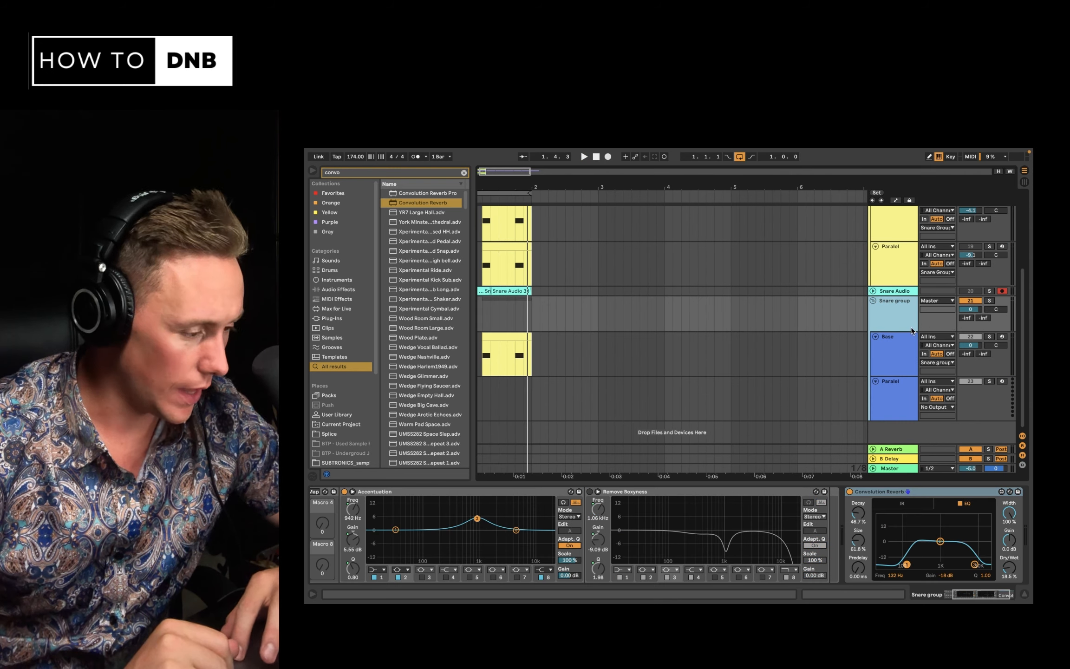
click(934, 316)
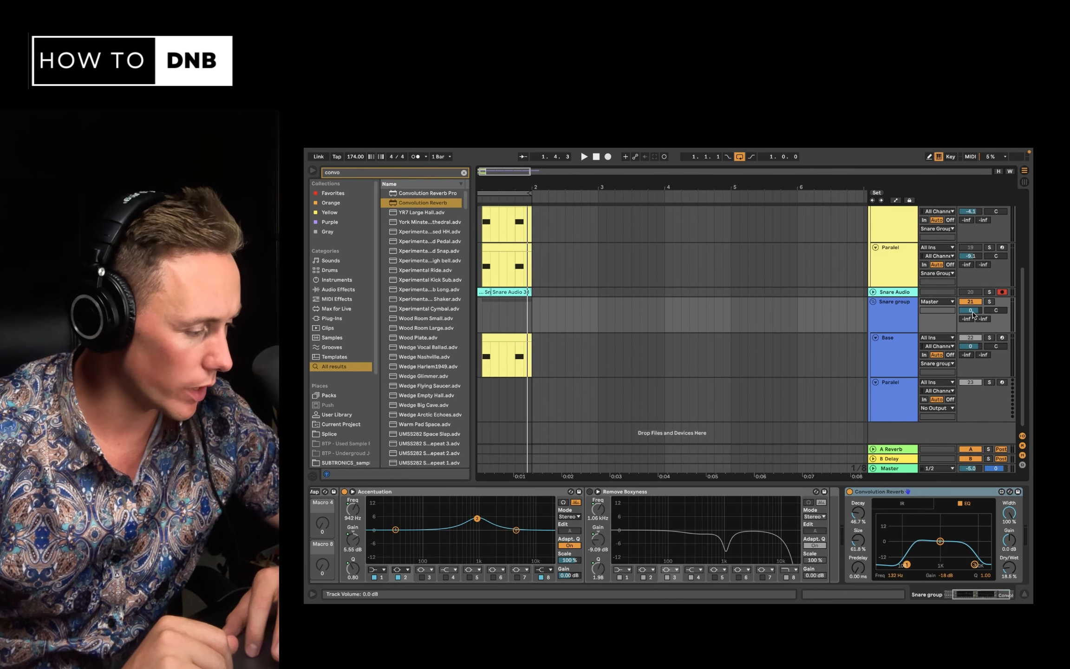
click(973, 312)
text(-12.)
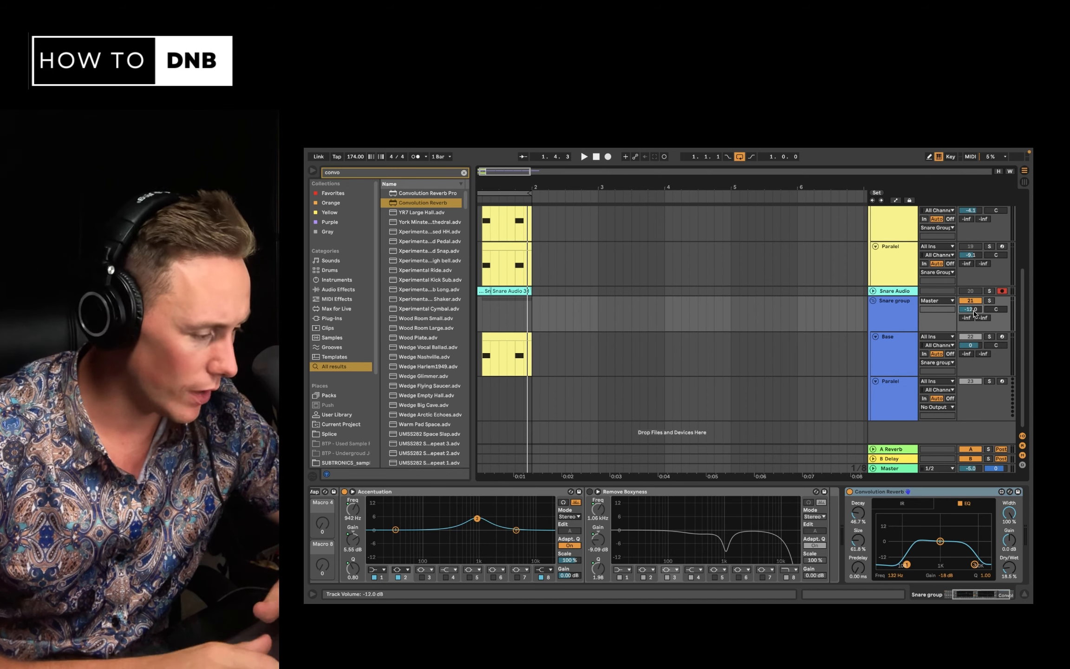
key(Return)
click(990, 301)
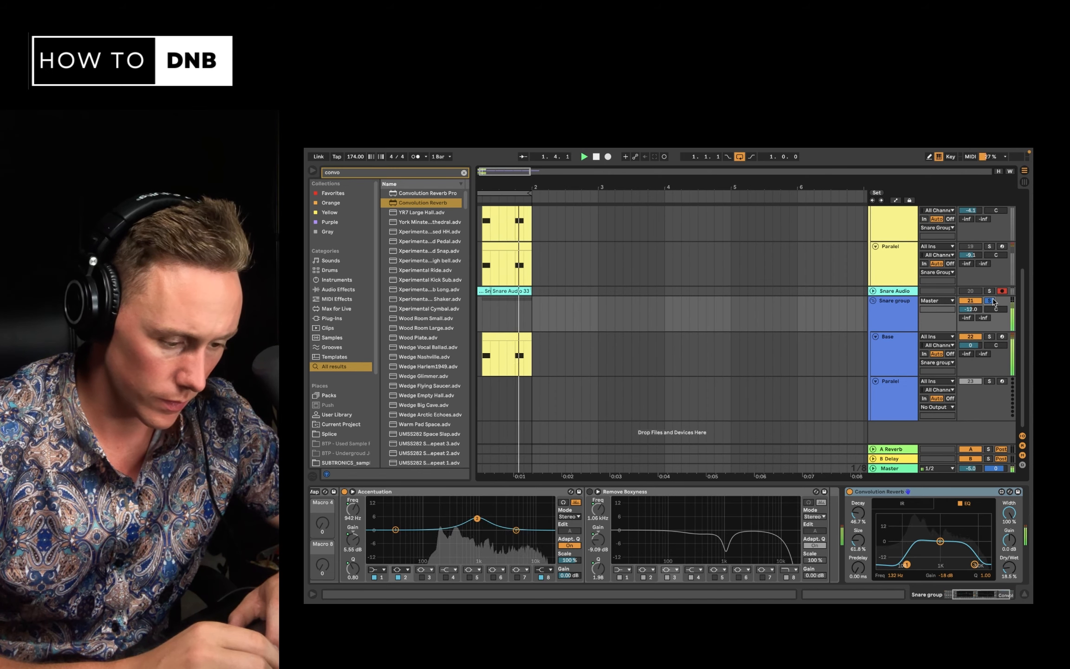
key(space)
Search the browser for "utility" and add Utility after Serum in the Base track's Noise chain
scroll(560, 522, left, 3)
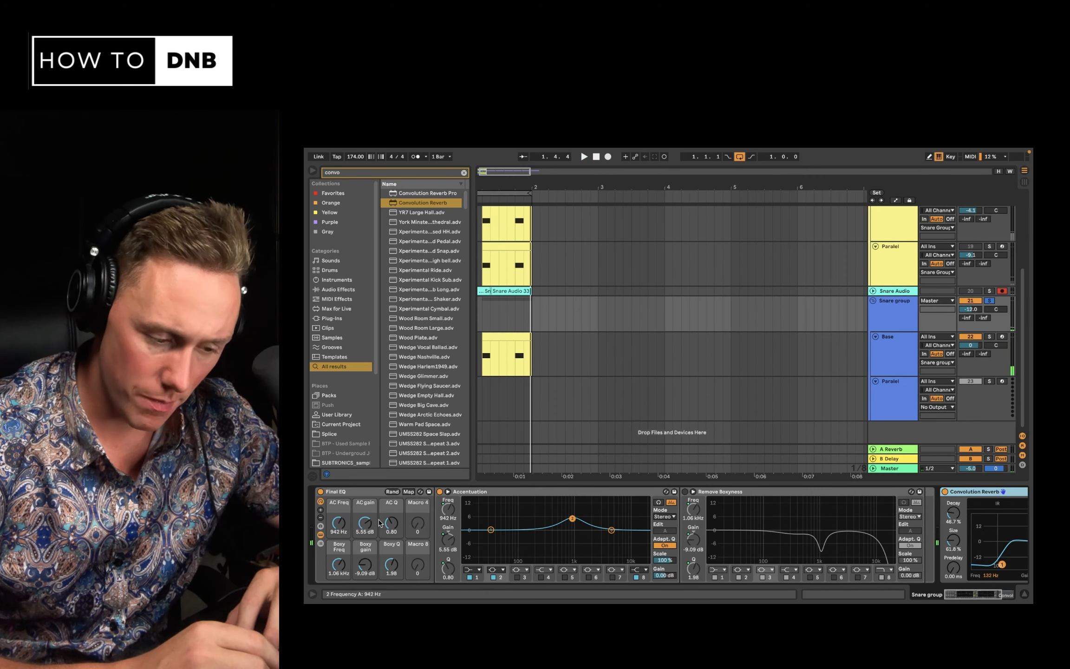
click(943, 367)
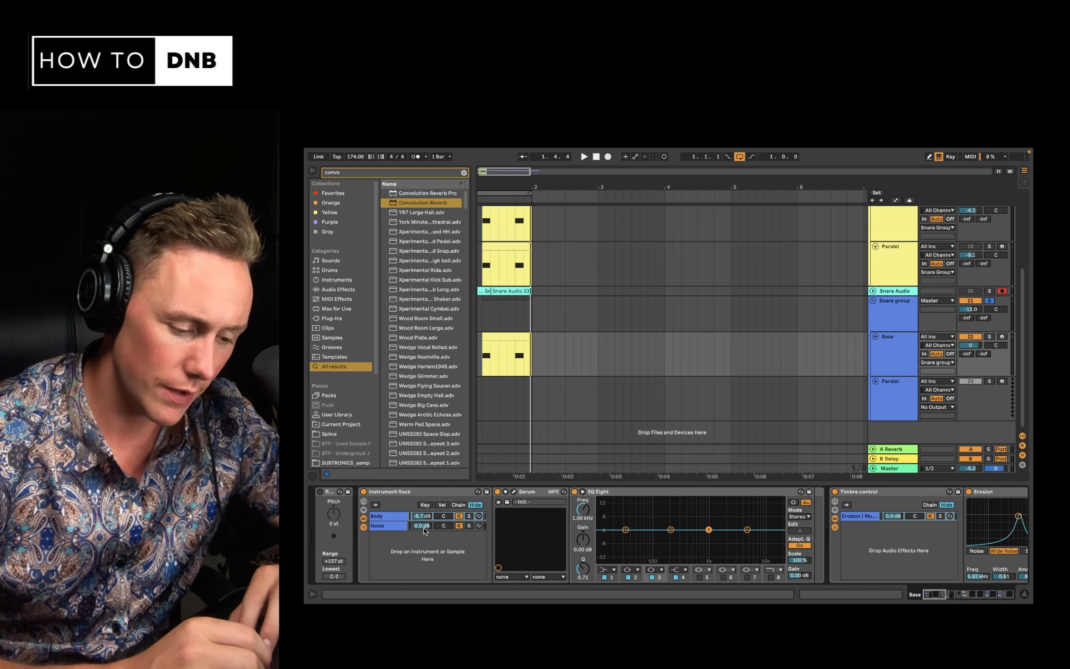
drag(424, 528, 424, 514)
click(454, 173)
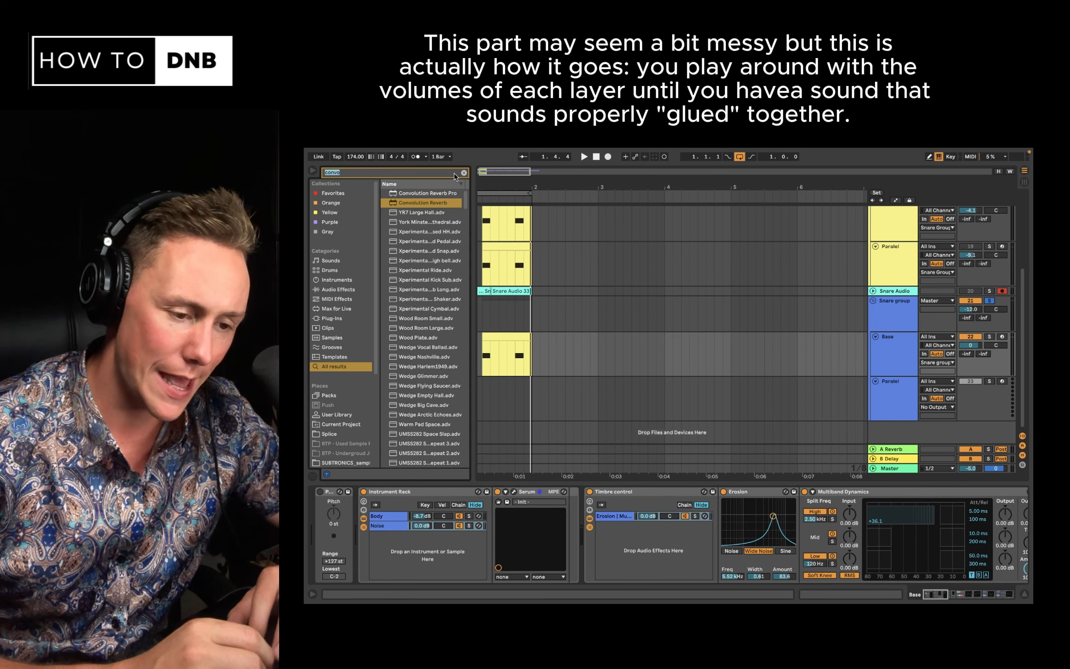
text(utility)
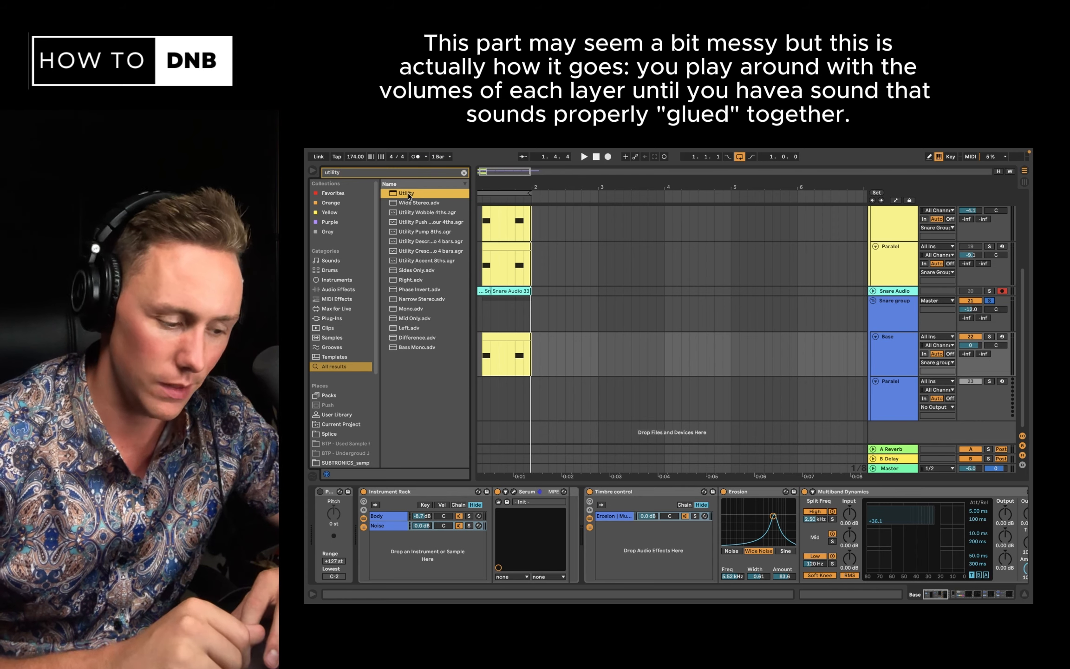
drag(408, 194, 570, 507)
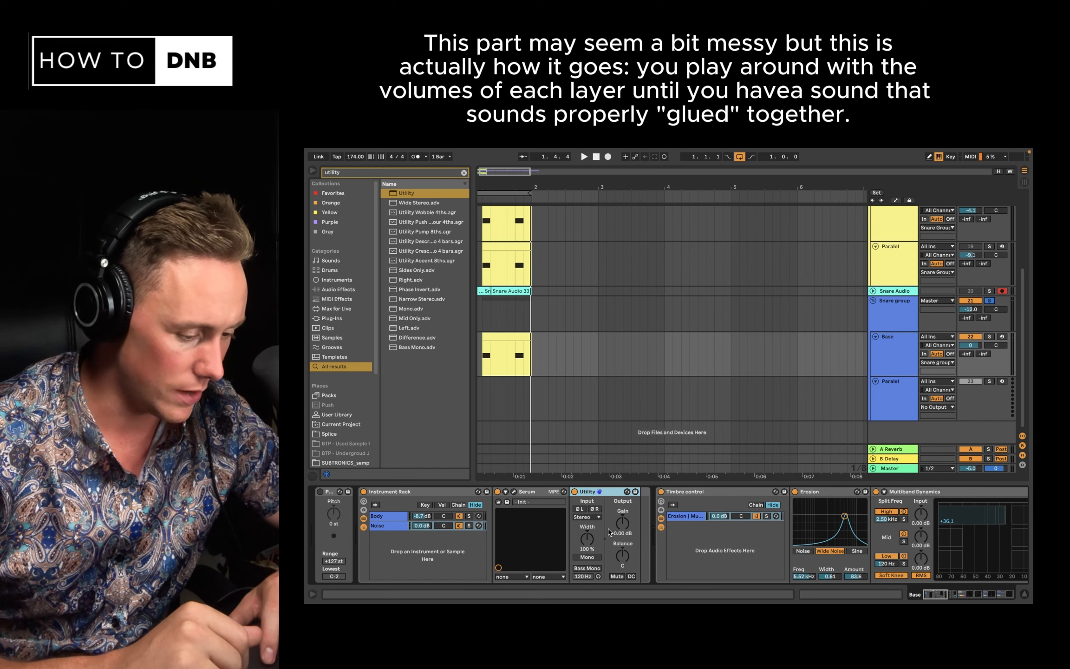
Balance the snare layers during playback with the Noise chain's Utility gain at 11.0 dB, Body chain at 0.0 dB and Noise chain at -5.0 dB
key(space)
drag(622, 524, 623, 510)
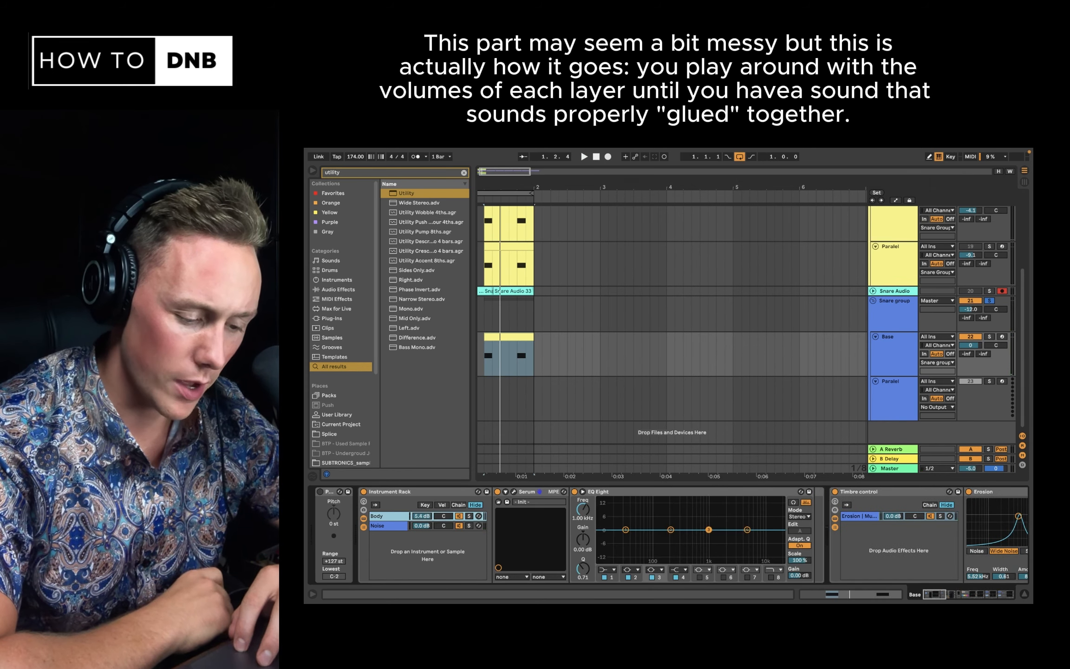
key(space)
drag(425, 517, 422, 534)
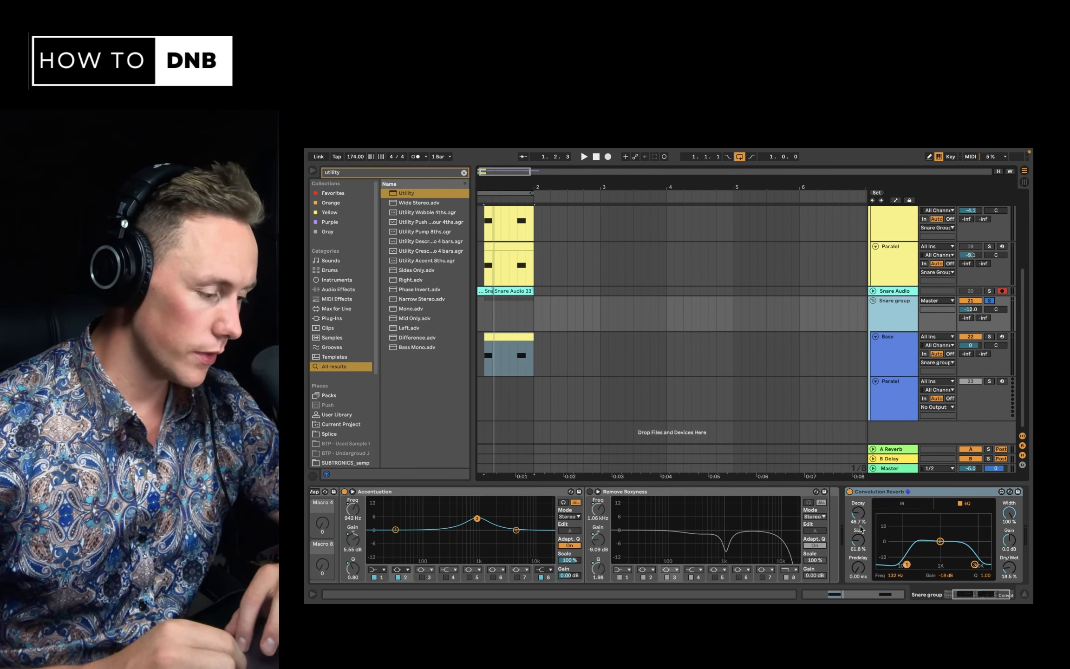
scroll(604, 497, left, 3)
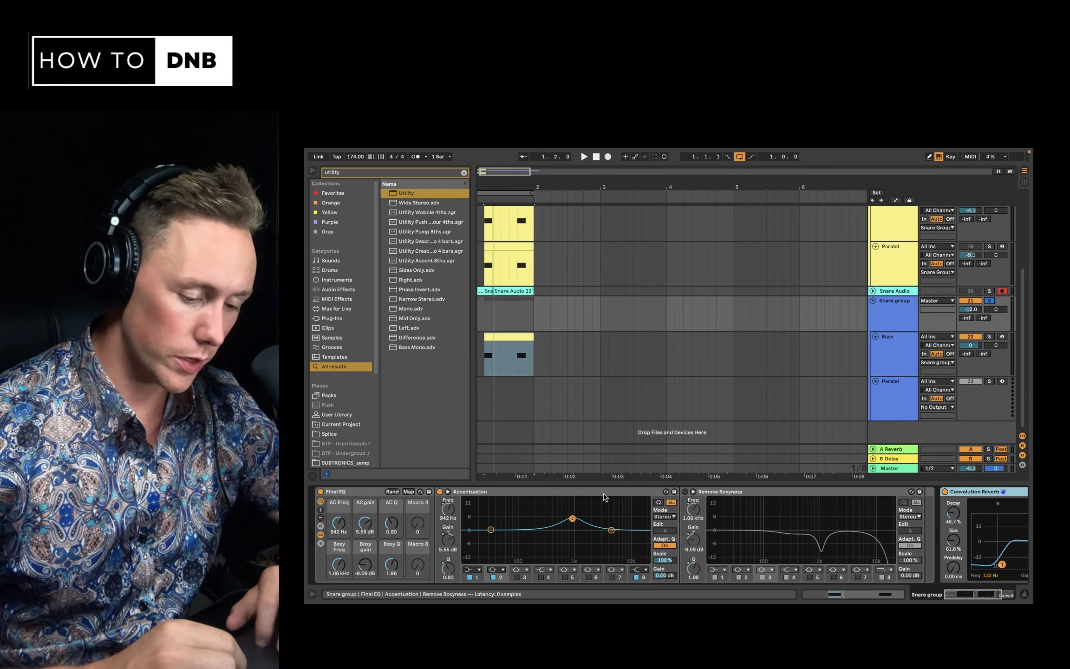
click(897, 355)
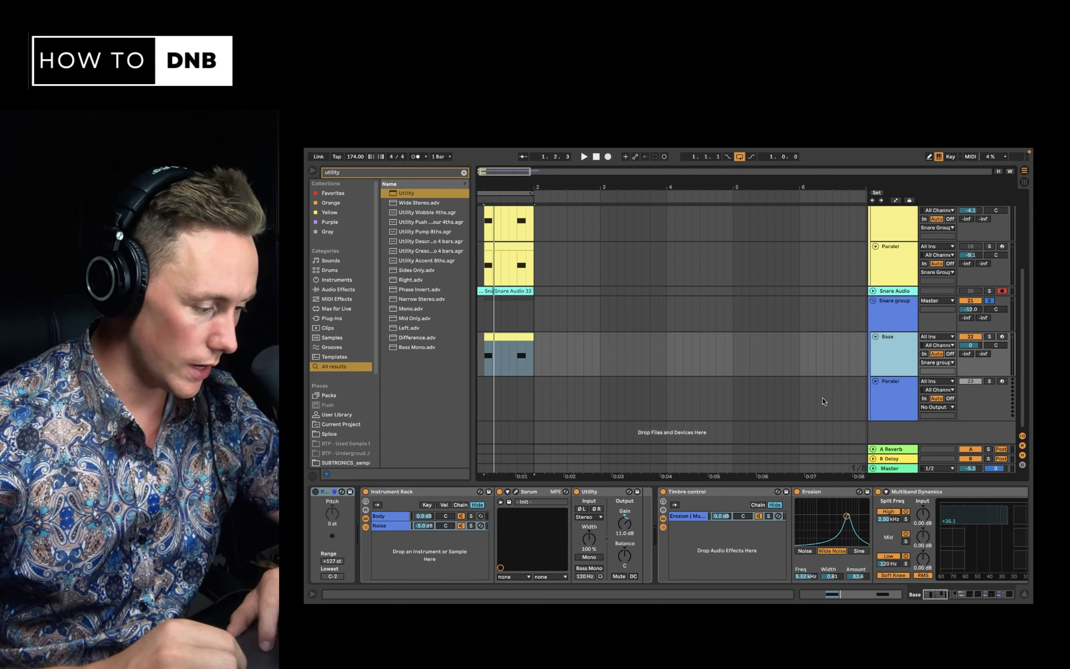
click(670, 539)
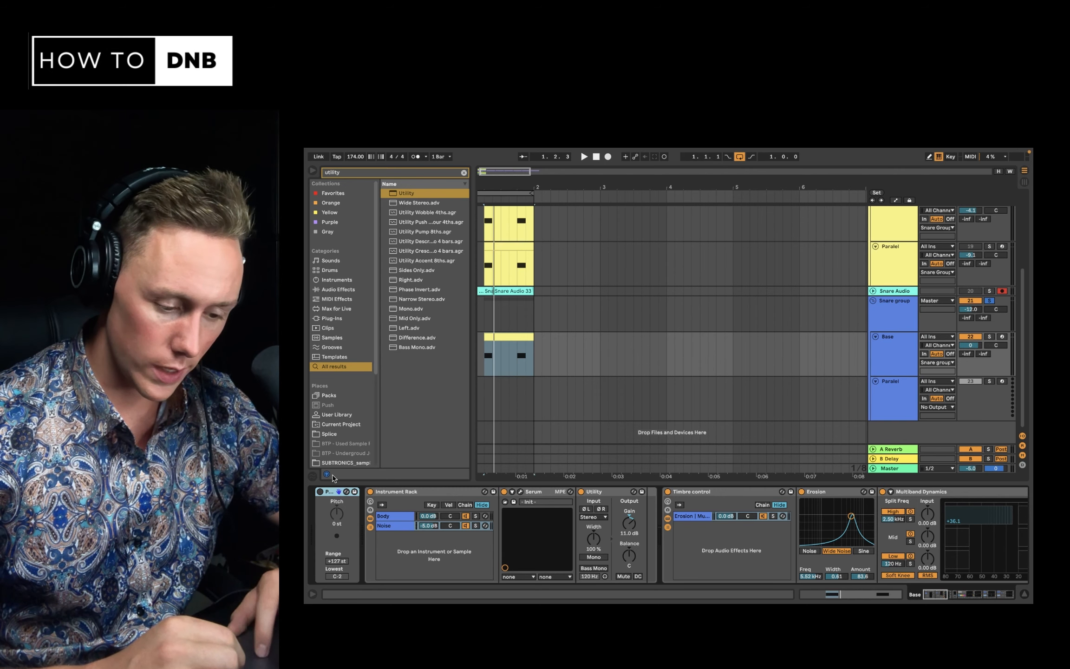
Search the browser for Simpler, add it as a new chain in the Instrument Rack, and rename the chain Clap
click(464, 173)
text(simp)
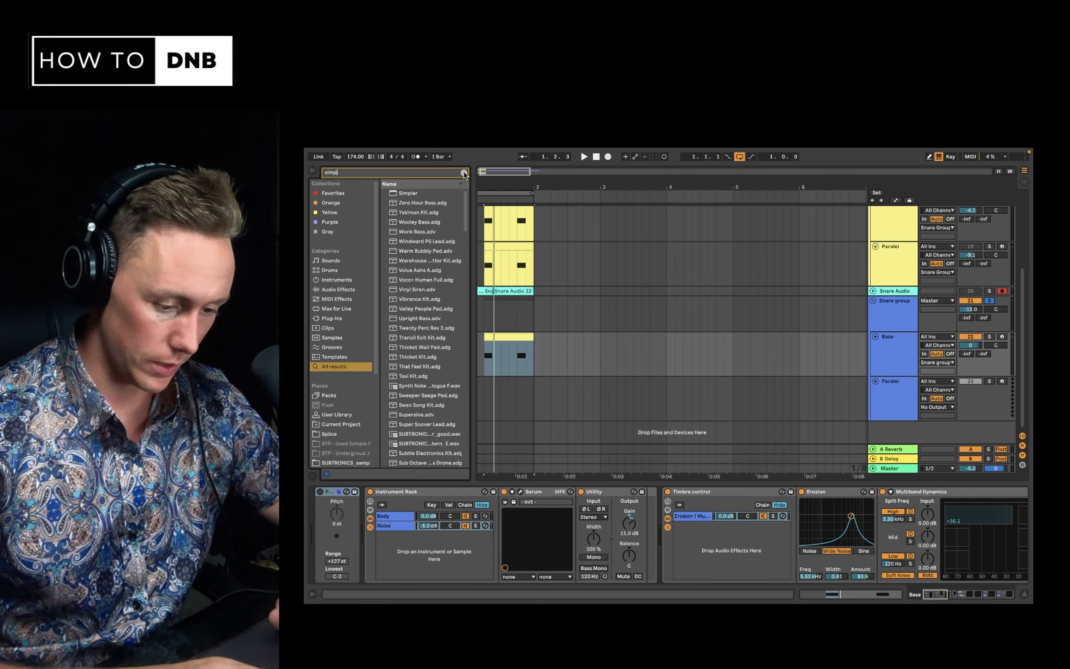
text(le)
drag(408, 193, 387, 541)
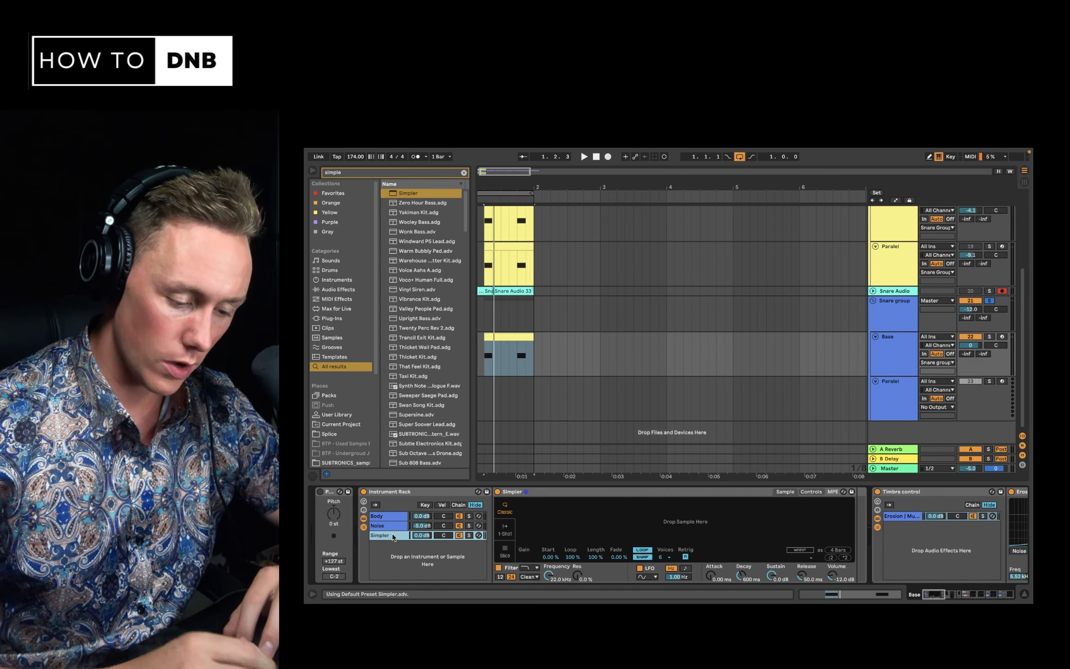
click(392, 534)
text(Clap)
key(Return)
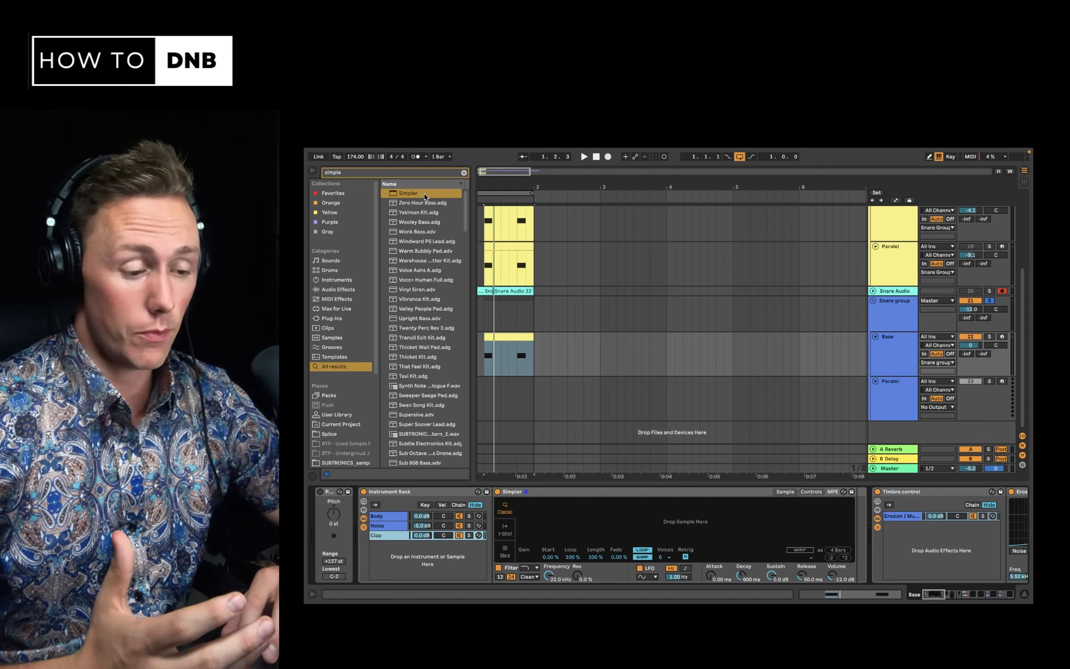
Add a second Simpler chain below Clap in the Instrument Rack and name it Acoustic
drag(424, 193, 387, 543)
click(388, 546)
text(Aco)
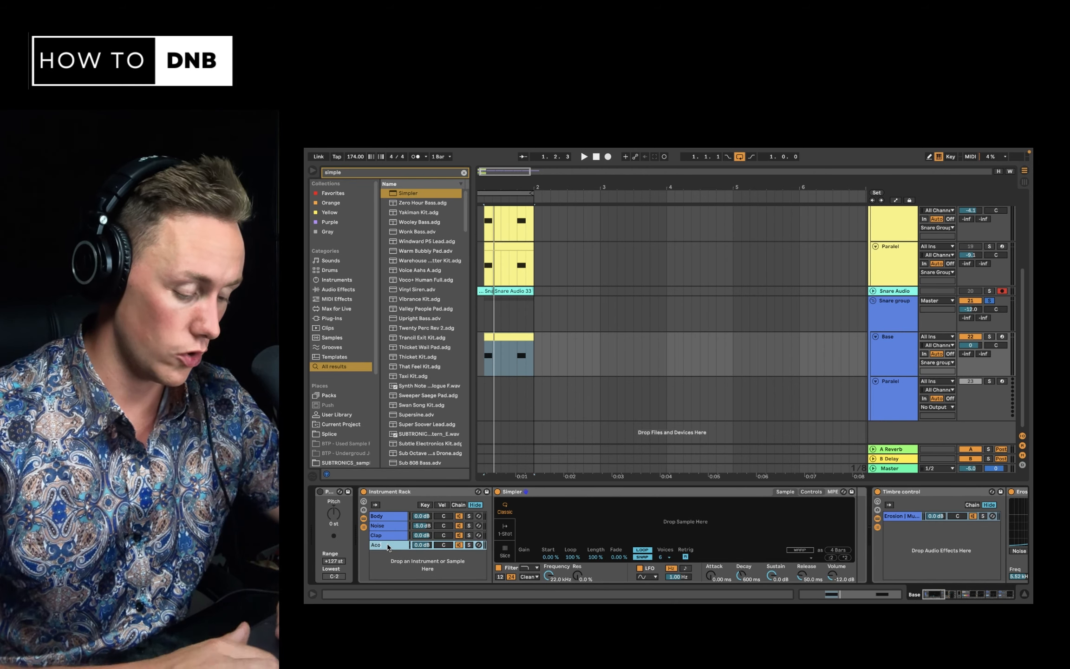
text(ustic)
Reset the Pitch device on the Clap chain to 0 st and audition the clap sample briefly
click(391, 536)
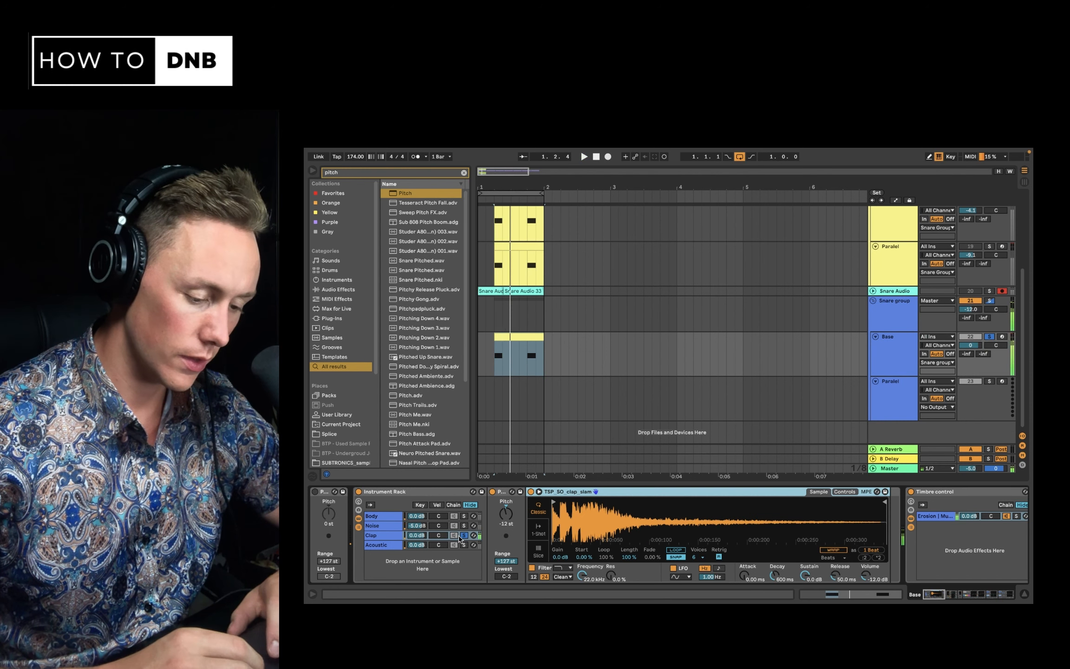
scroll(557, 336, up, 1)
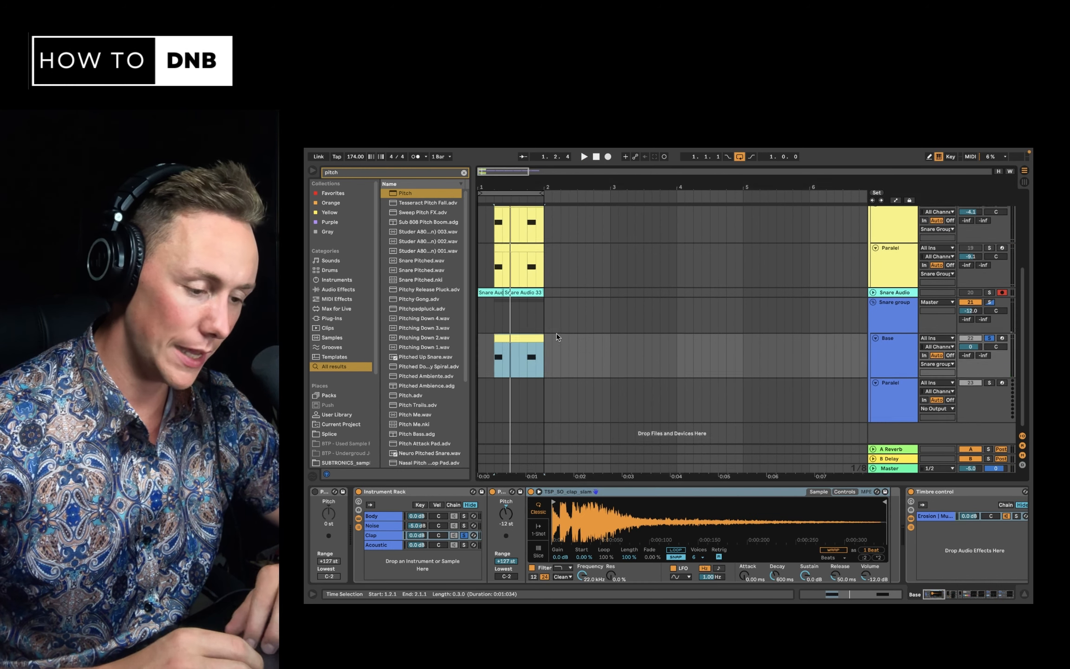
scroll(559, 325, up, 2)
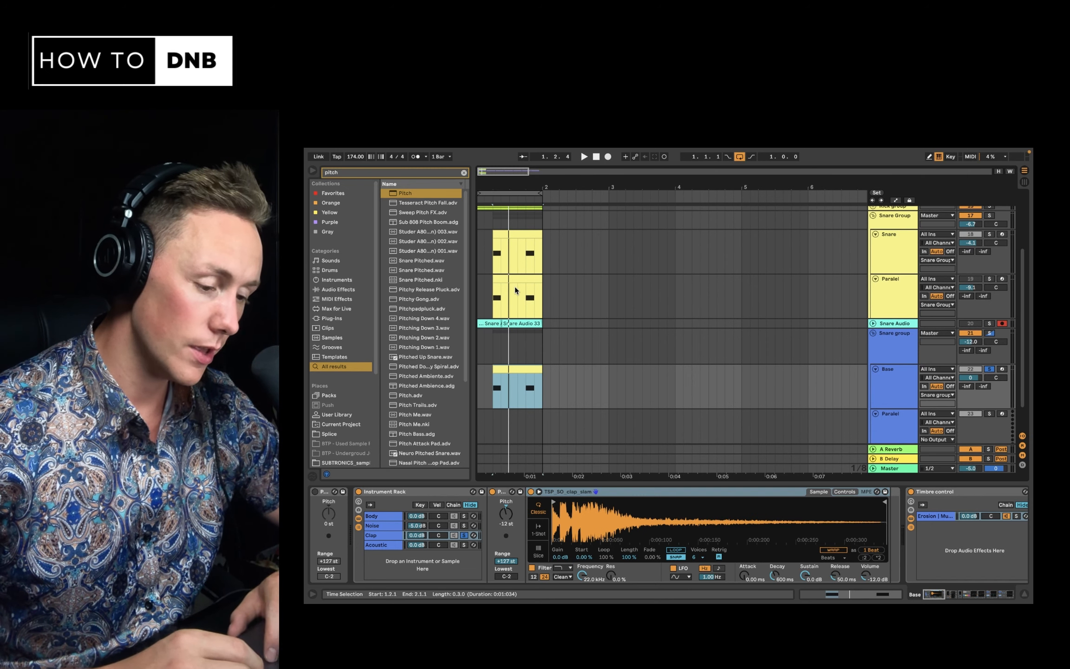
click(506, 513)
key(Delete)
key(space)
key(space)
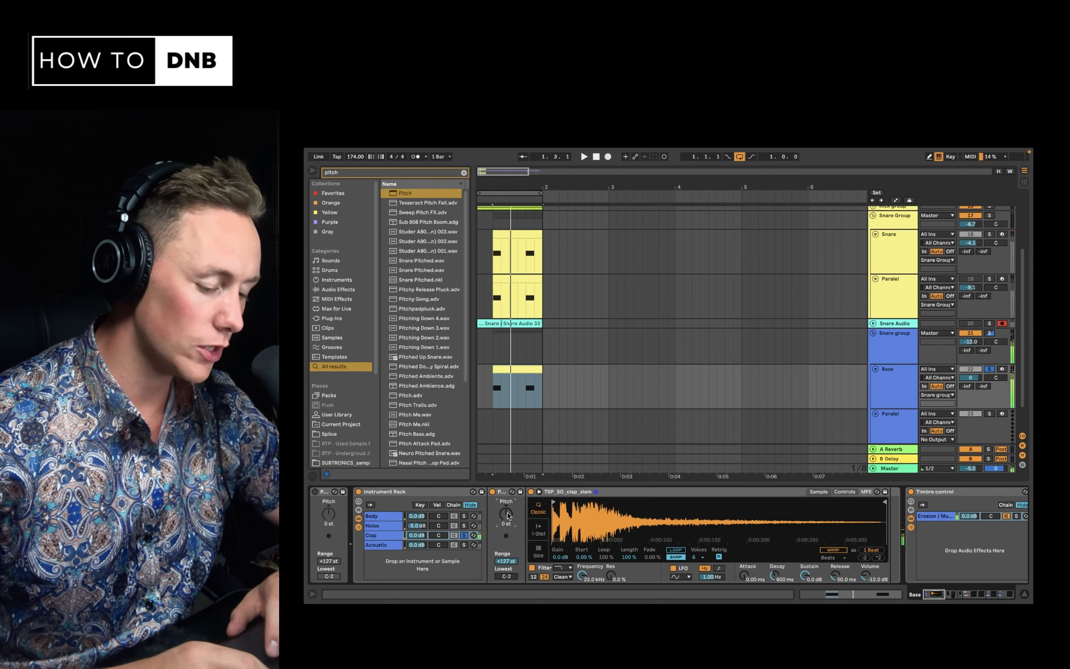
Transpose the Clap chain's Pitch device to -12 st and audition the clap sample
text(2)
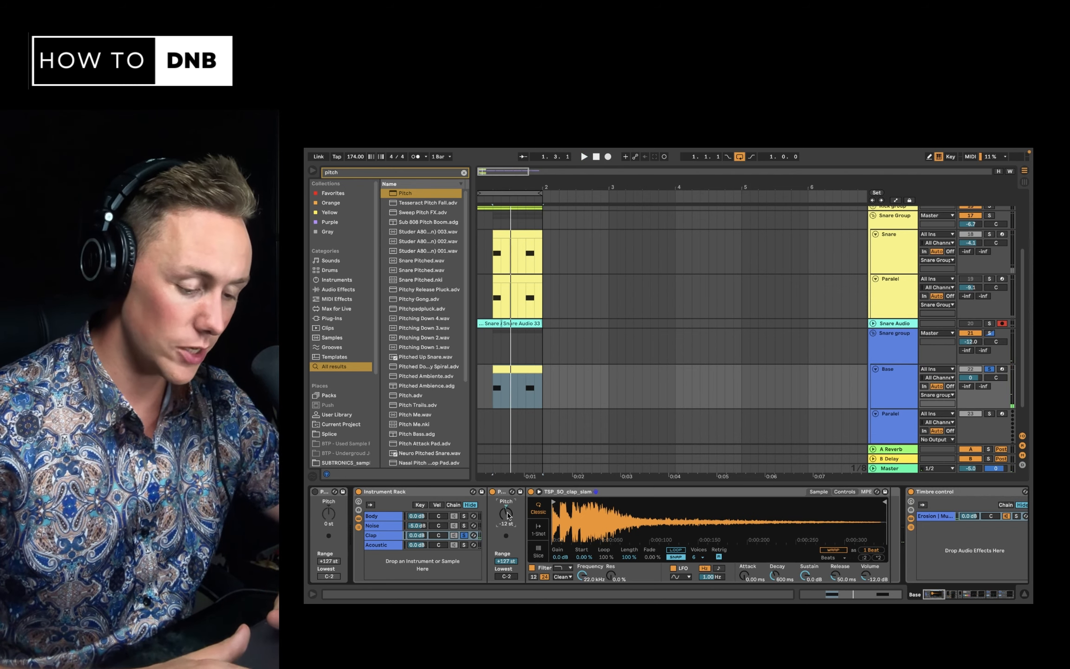
key(Return)
key(space)
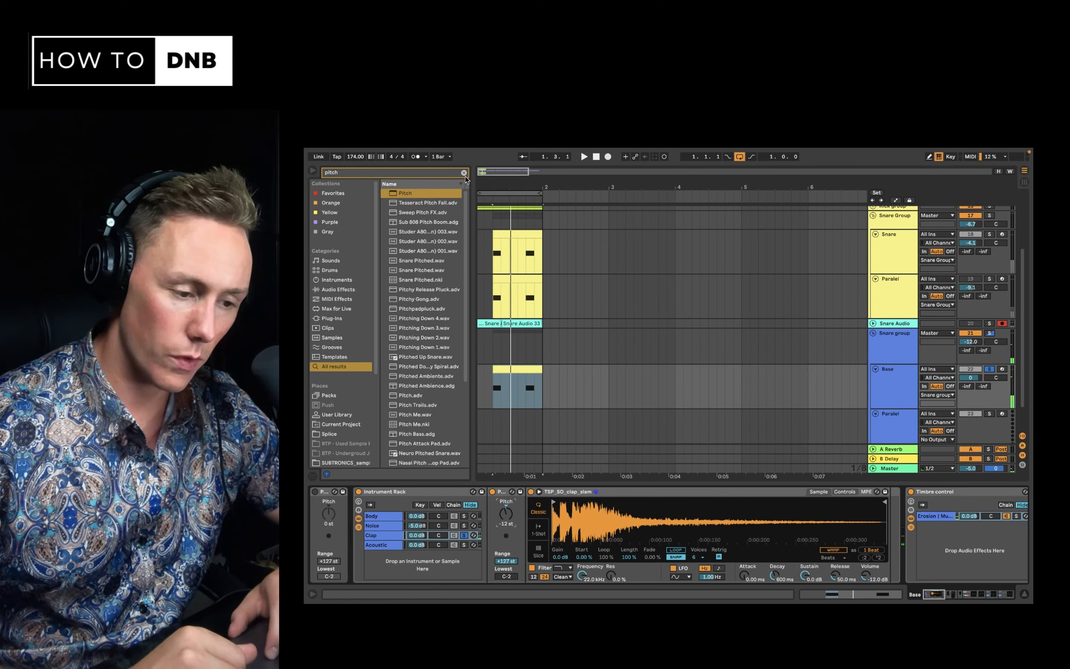
Add an EQ Eight after the Clap chain's Simpler, low-cut it at about 261 Hz with band 1, and audition the clap
click(464, 173)
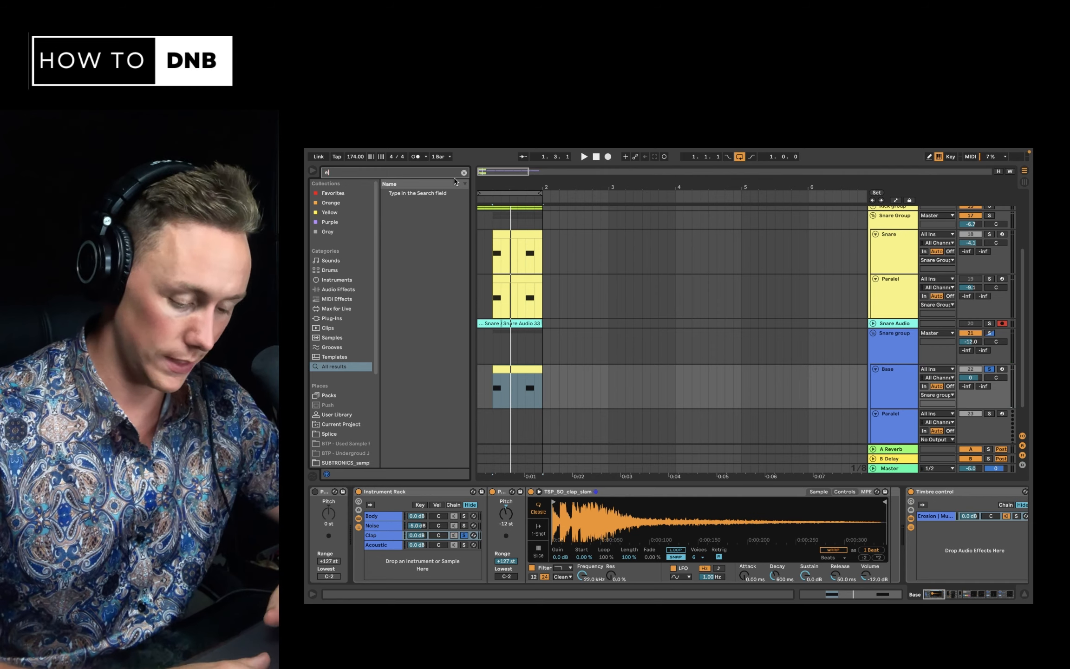
text(eq)
click(423, 193)
double_click(422, 202)
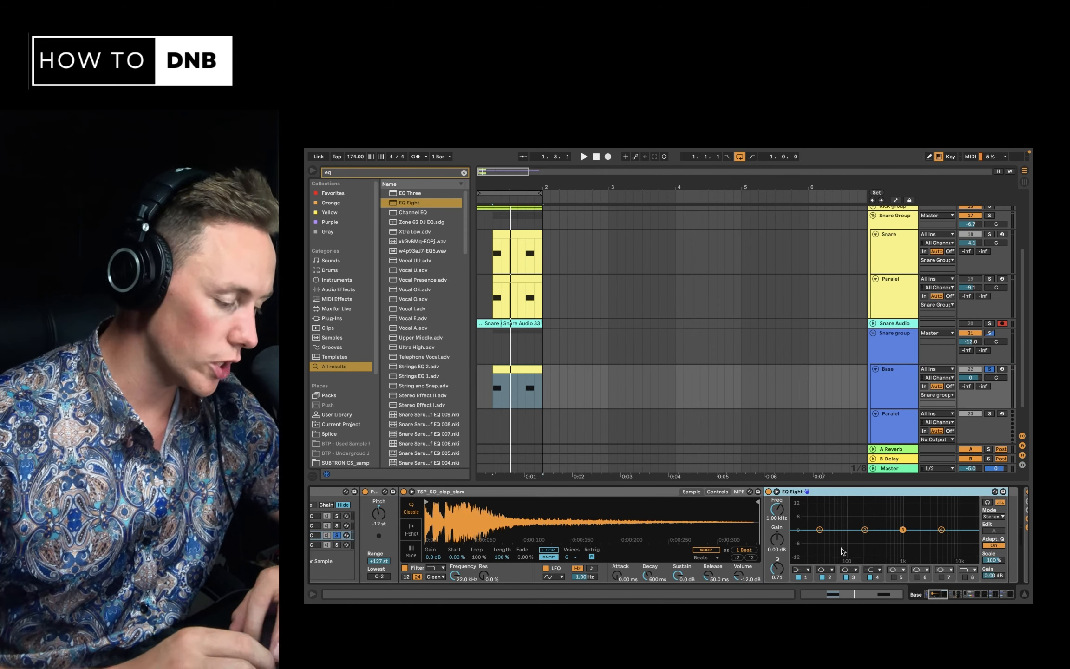
click(809, 571)
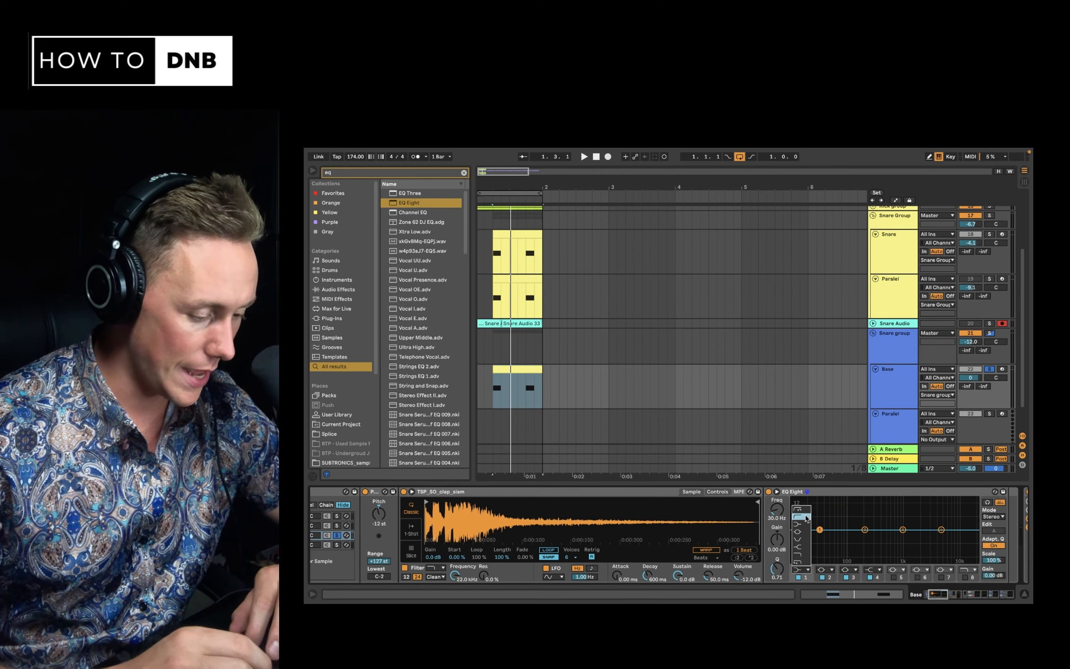
click(807, 511)
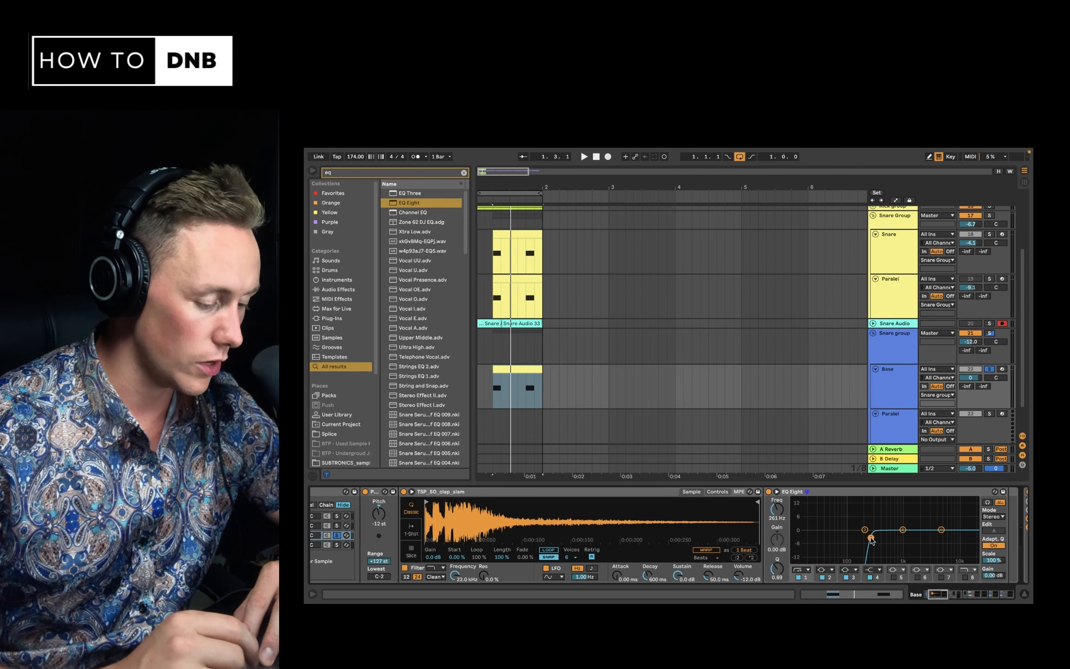
key(space)
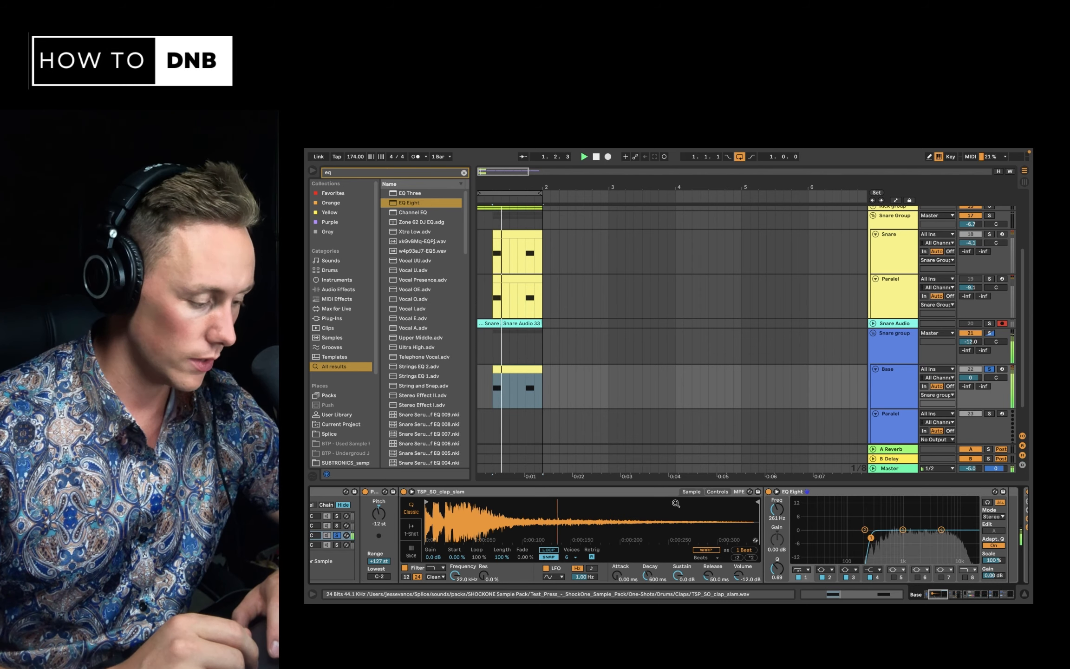
key(space)
Paste the -12 st Pitch device before the Acoustic chain's Simpler, then solo and audition that chain
scroll(403, 544, left, 5)
click(391, 545)
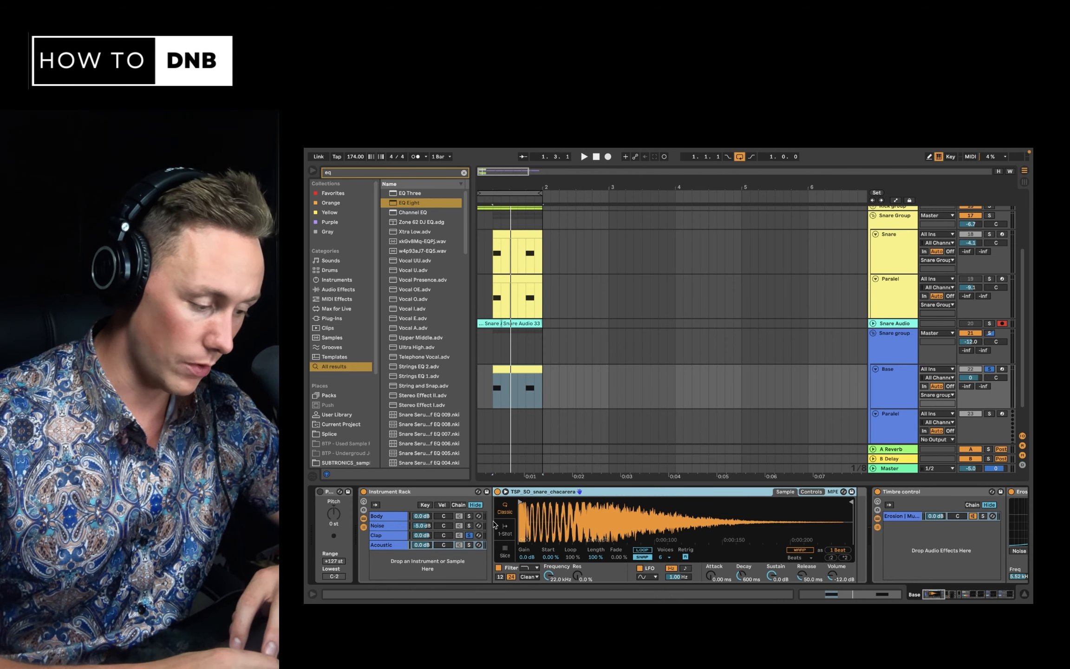
key(super+v)
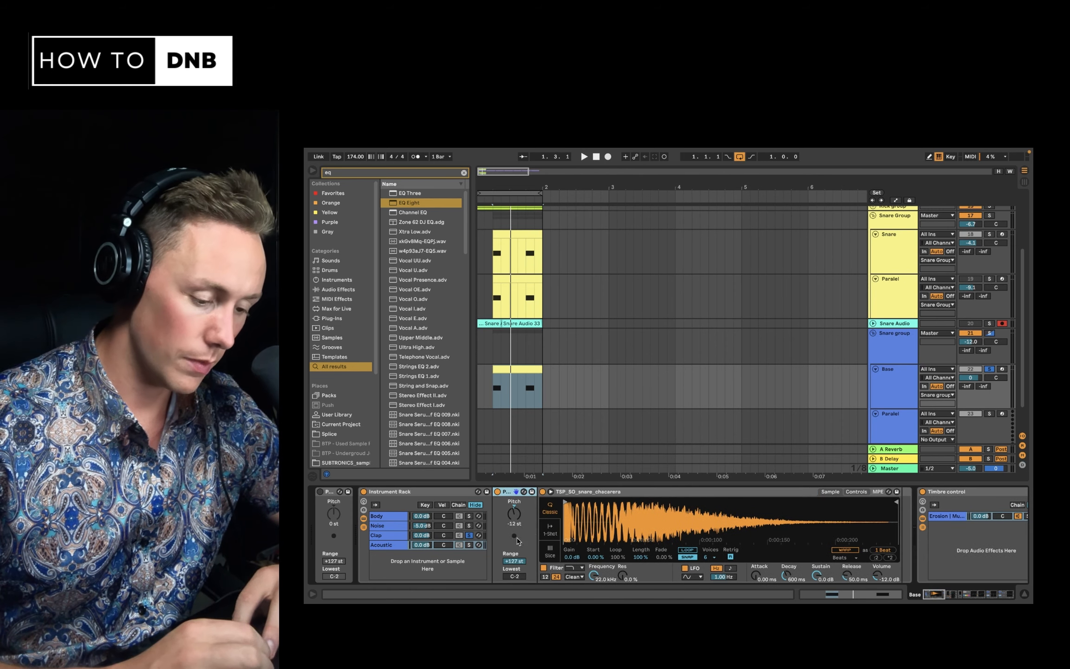
click(469, 545)
key(space)
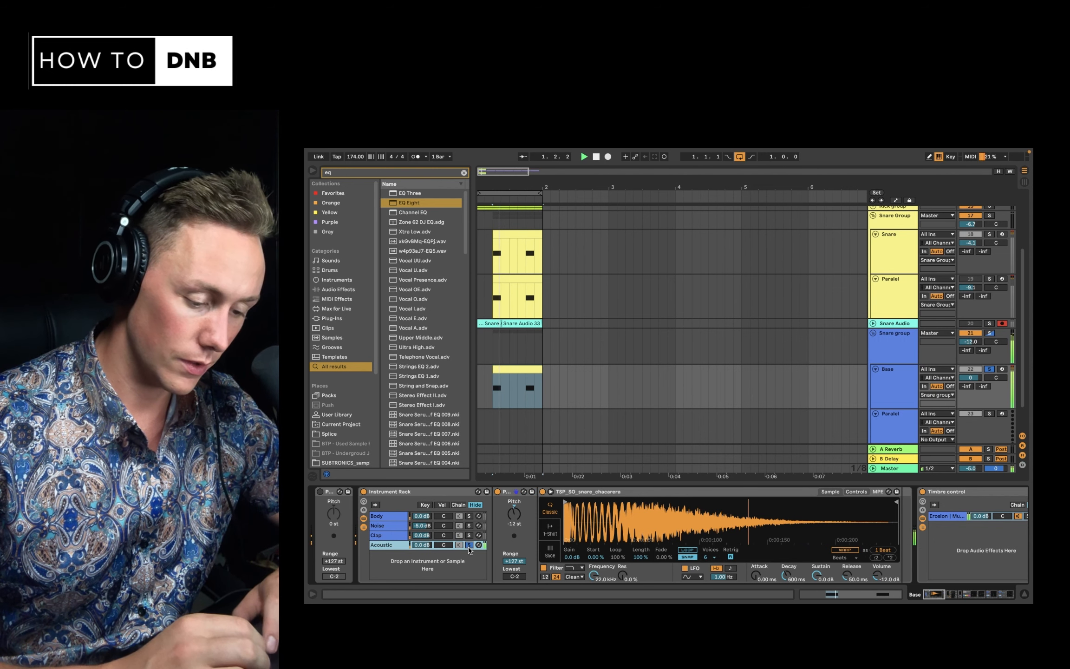
key(space)
Copy the Clap chain's low-cut EQ Eight and paste it after the Simpler on the Acoustic chain
click(469, 536)
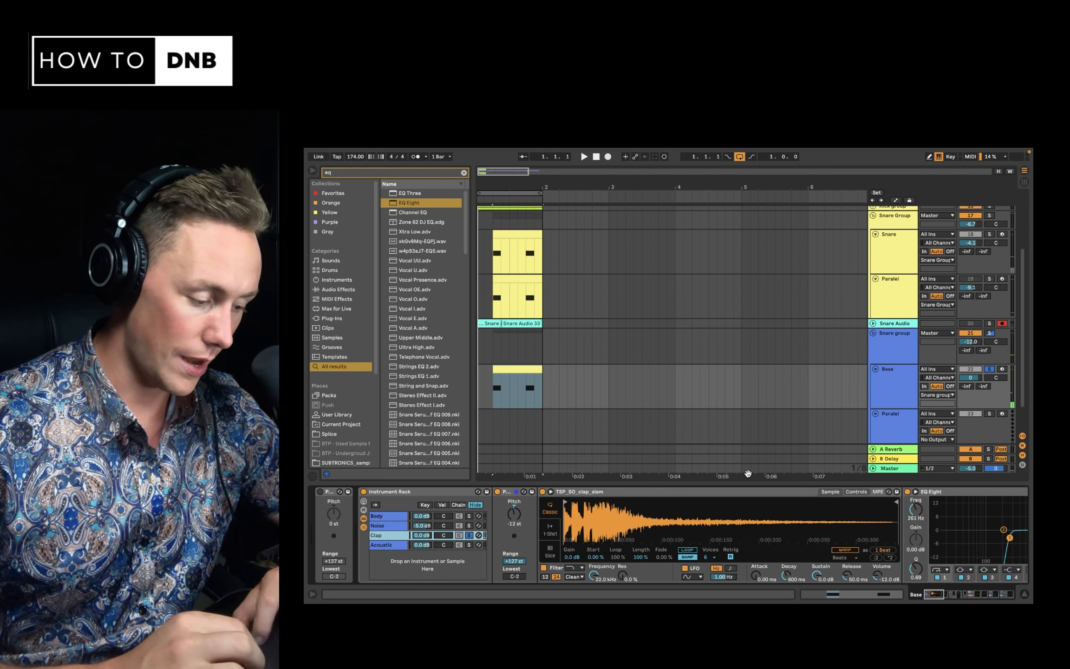
click(971, 492)
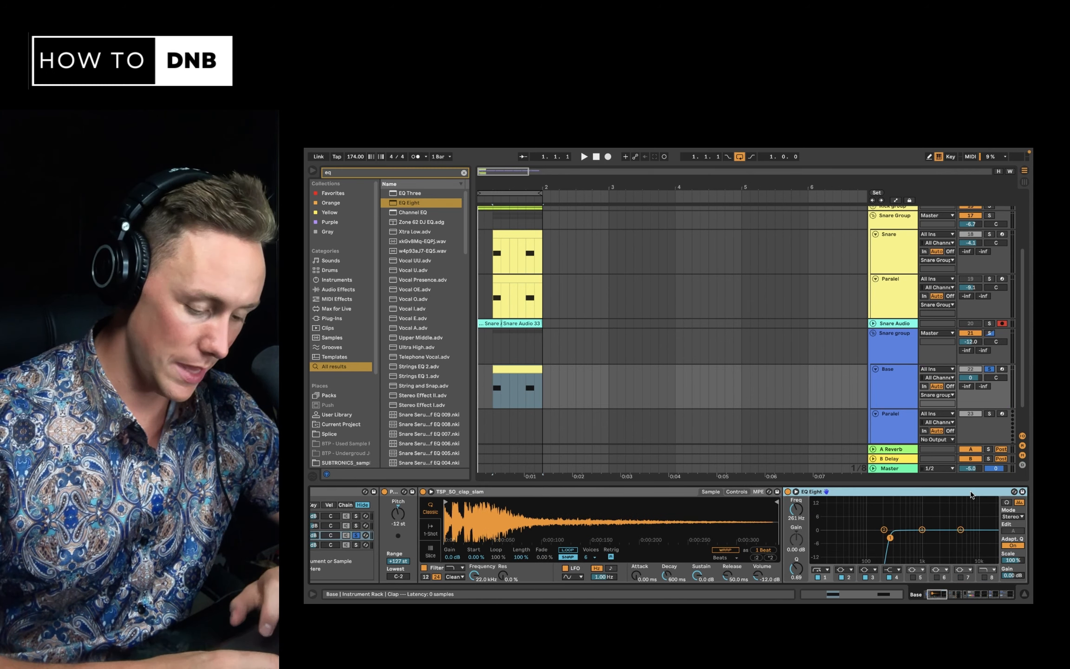
scroll(412, 557, left, 5)
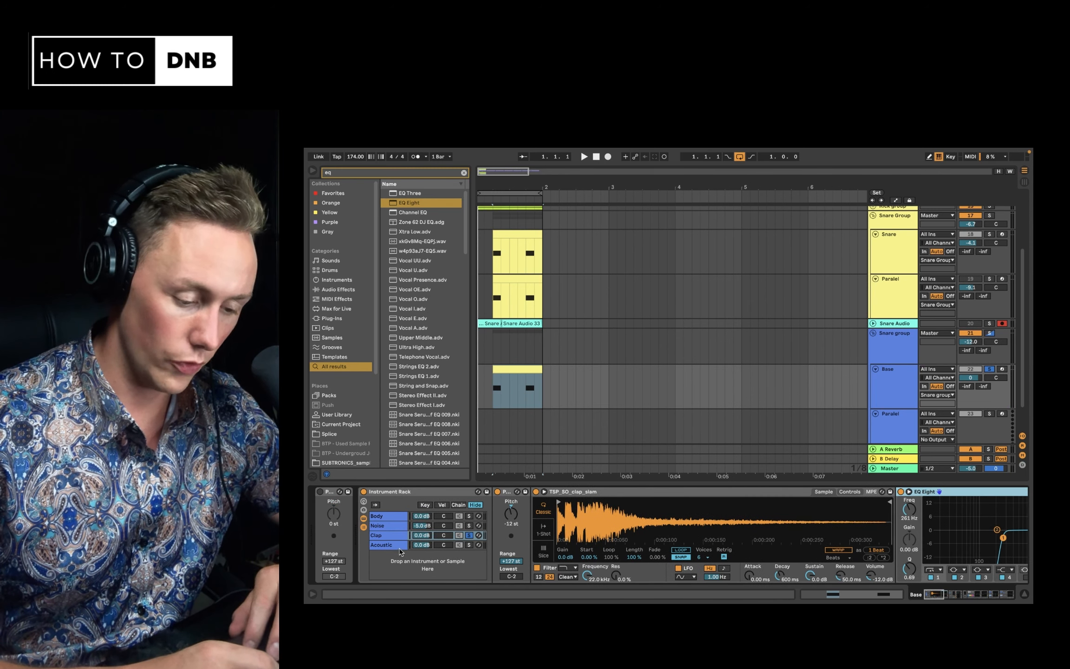
click(399, 546)
click(908, 529)
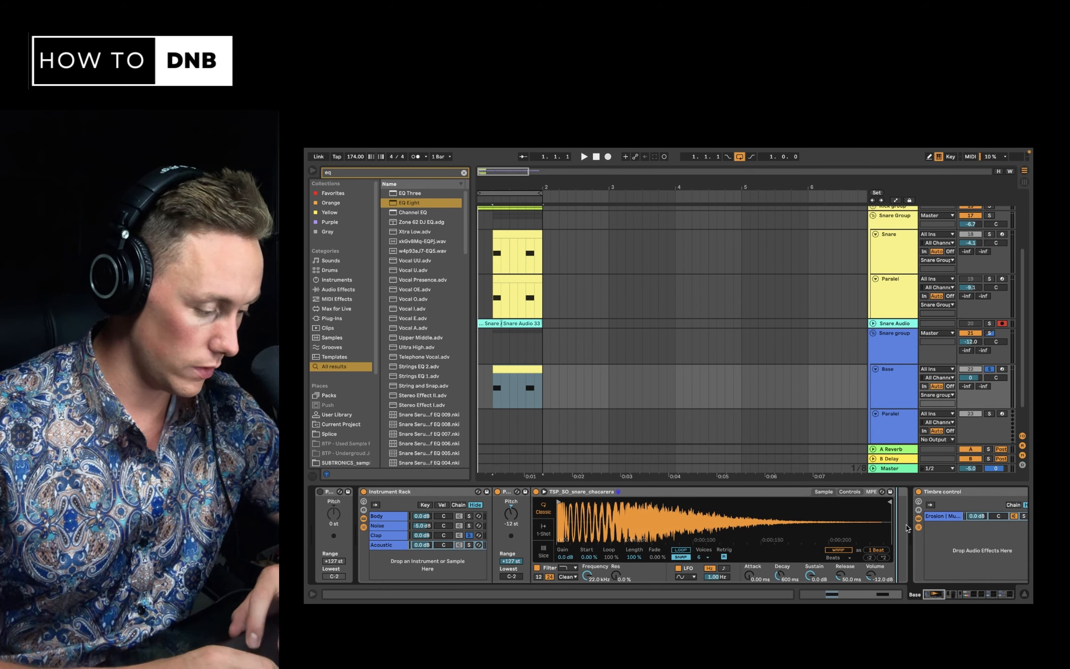
key(Return)
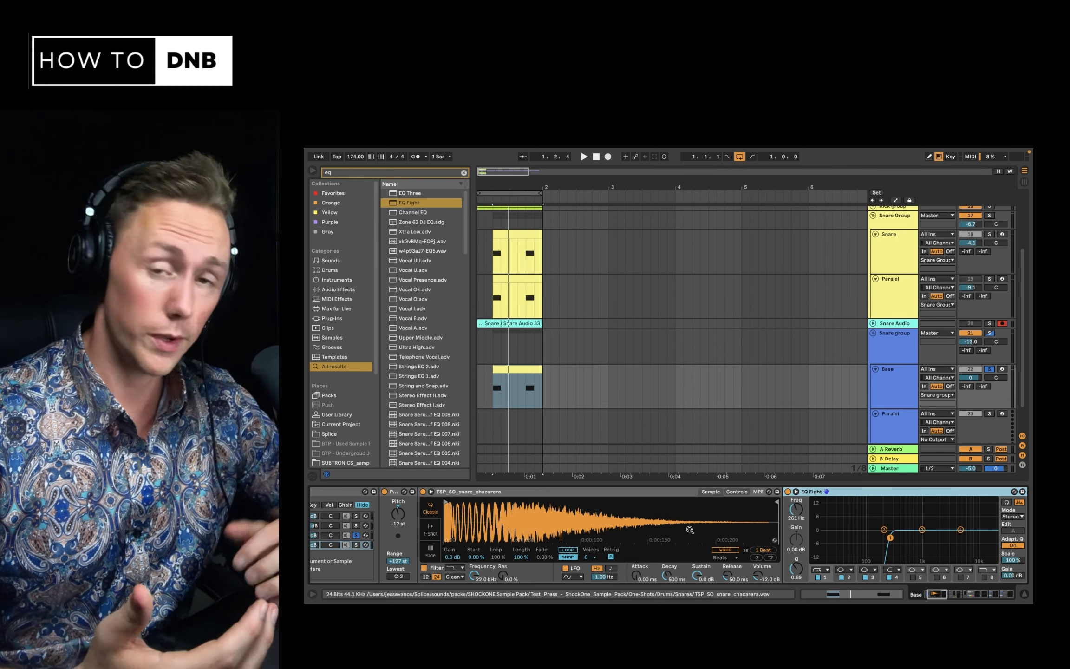
Unsolo the Clap chain and audition all four layers together, comparing with the Acoustic chain switched off and on
scroll(689, 530, left, 5)
click(469, 537)
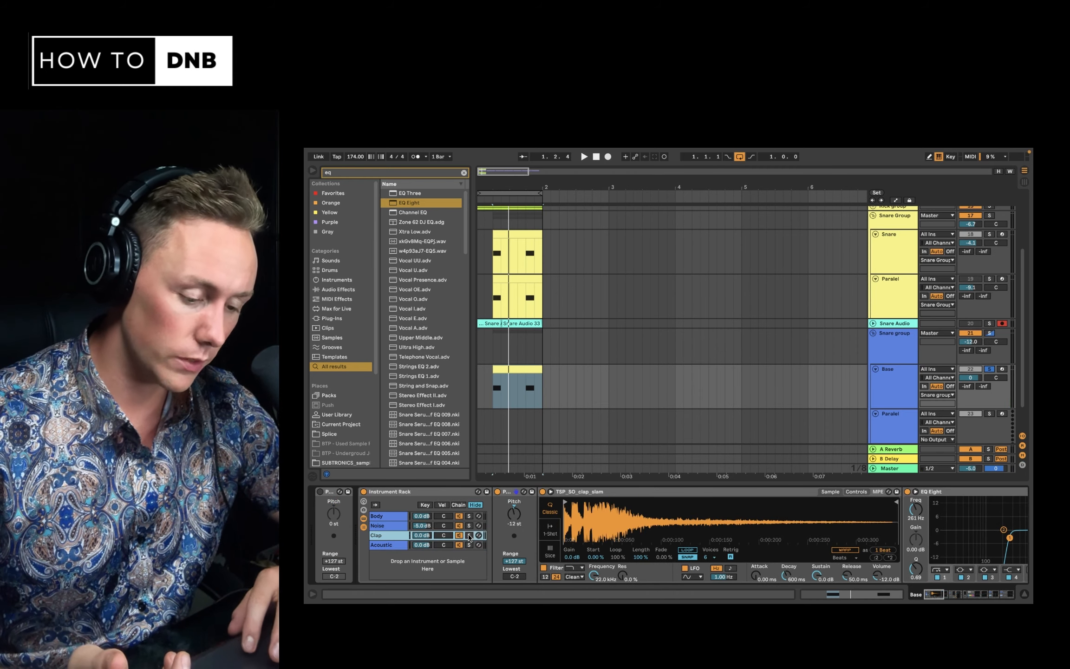
key(space)
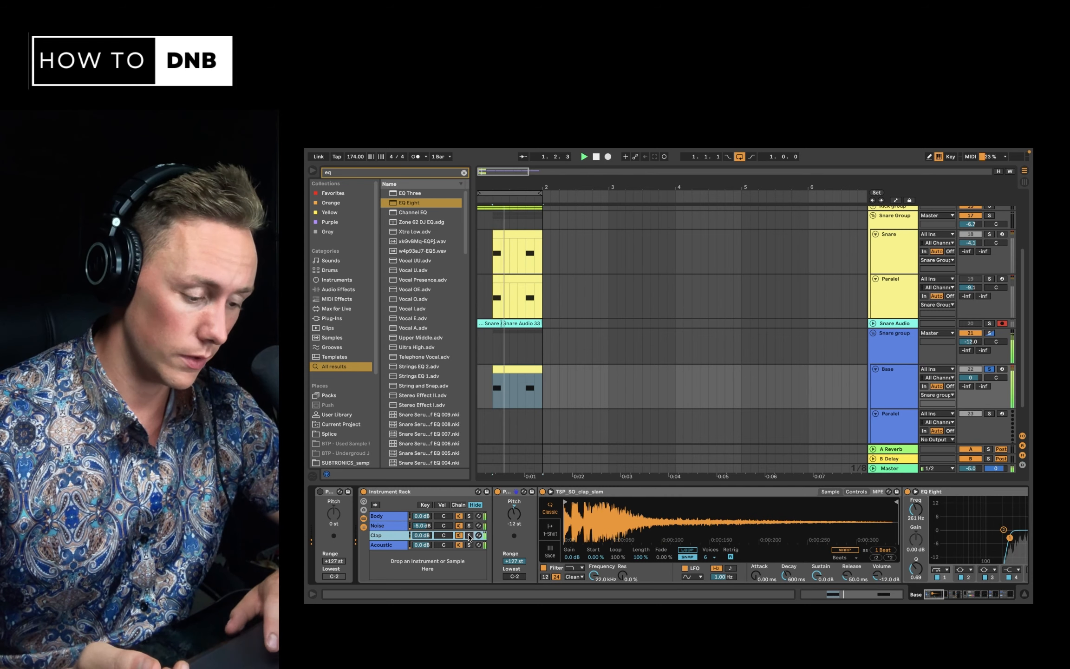
scroll(470, 537, right, 10)
scroll(469, 537, left, 10)
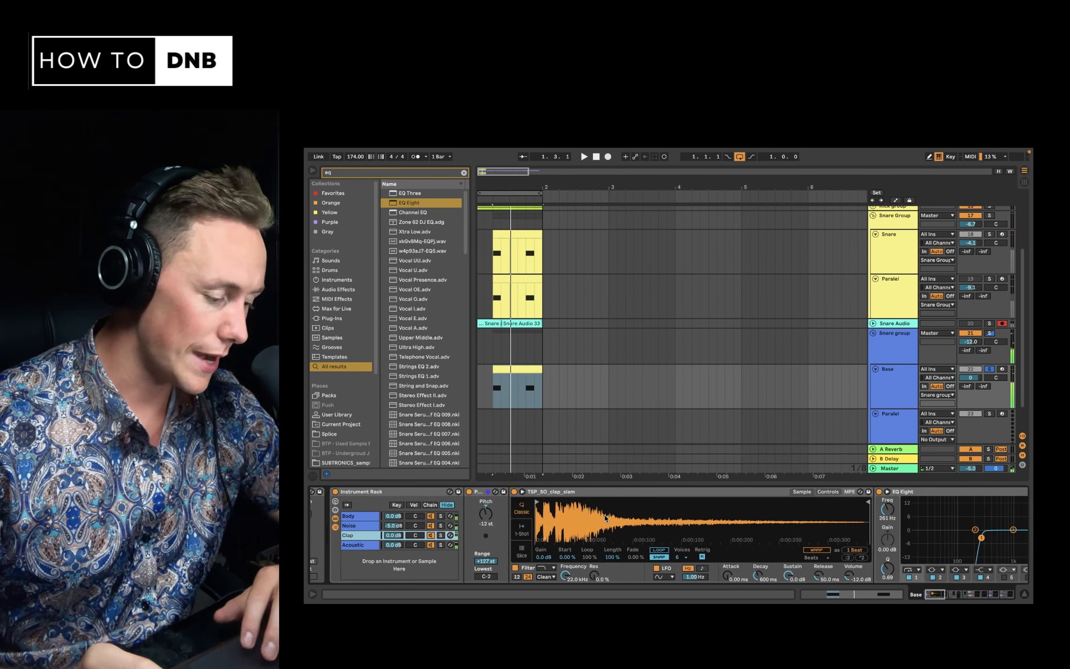
key(space)
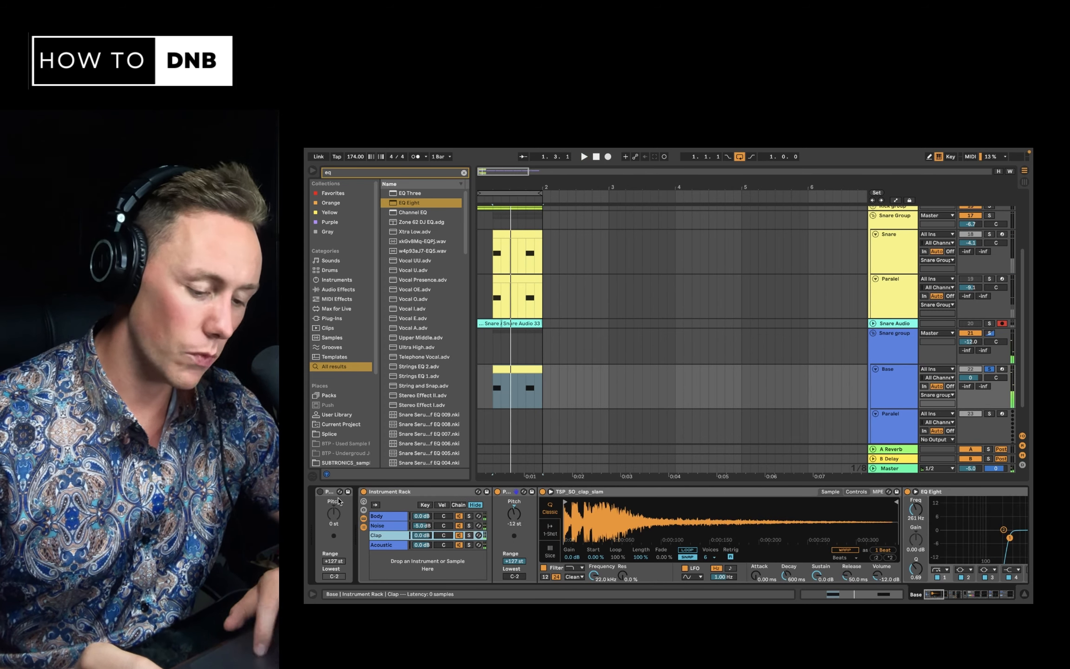
click(460, 546)
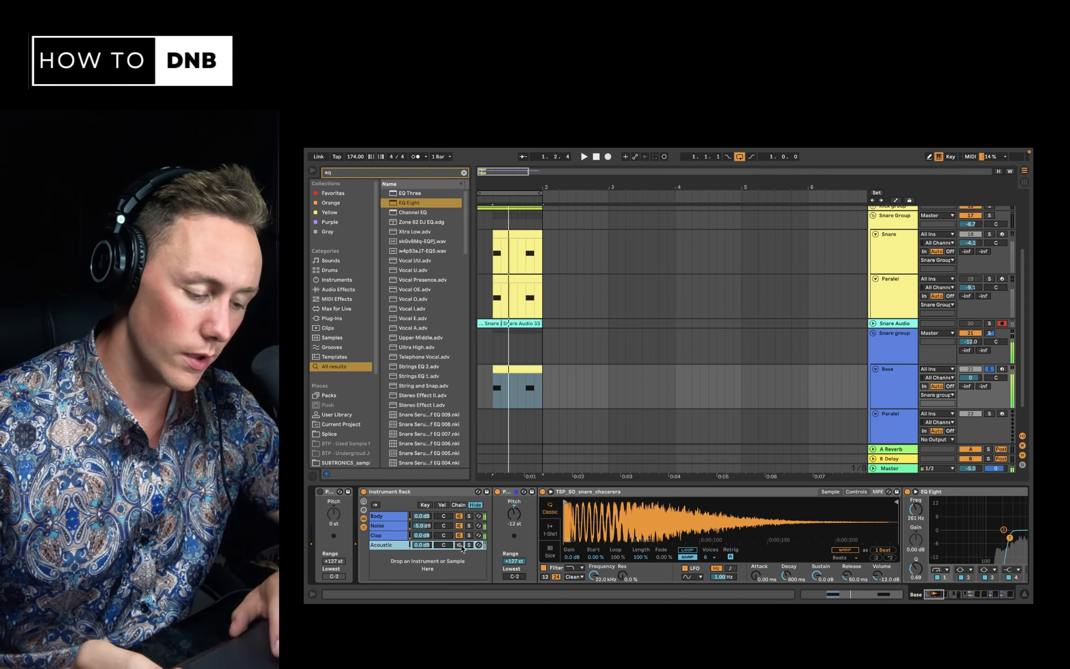
click(460, 545)
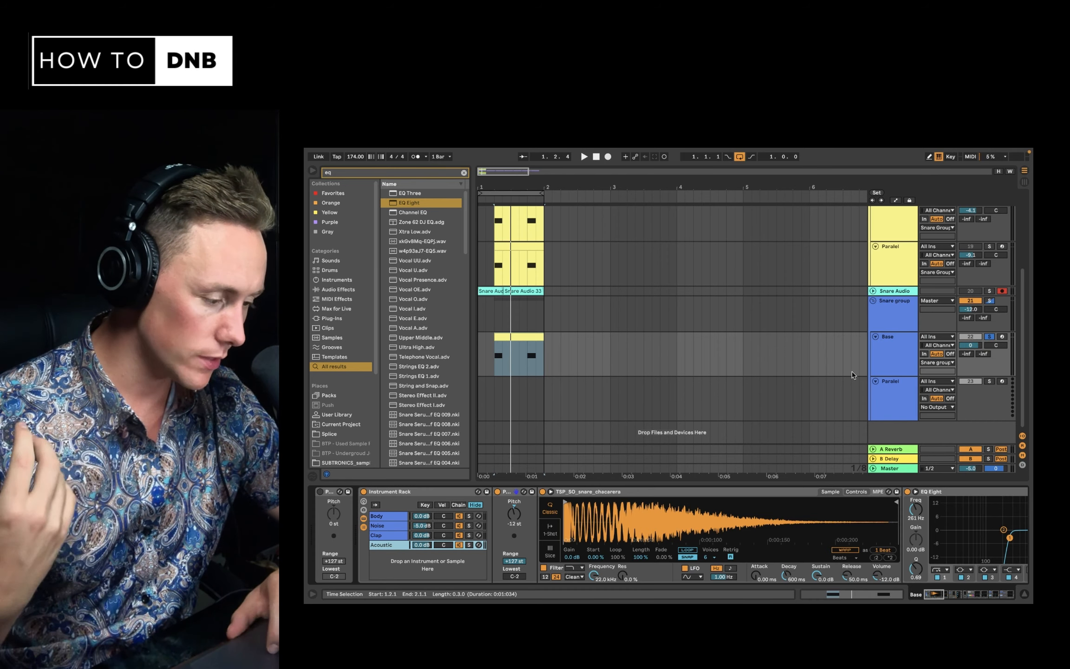
Copy the Base track's whole device chain and paste it onto the empty Paralel track
click(789, 495)
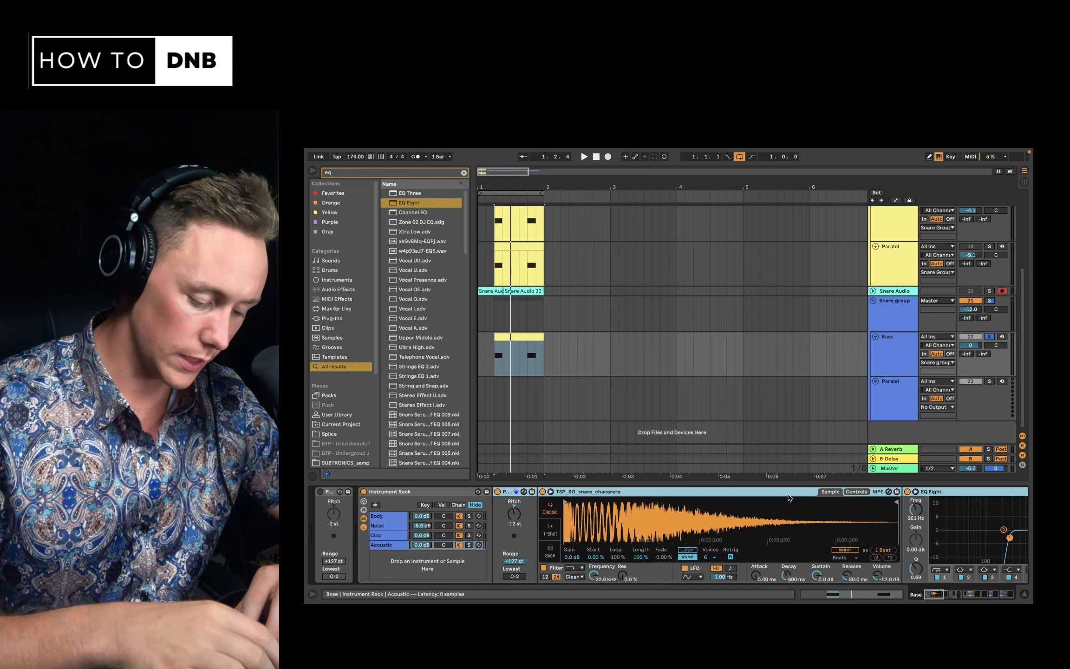
click(897, 394)
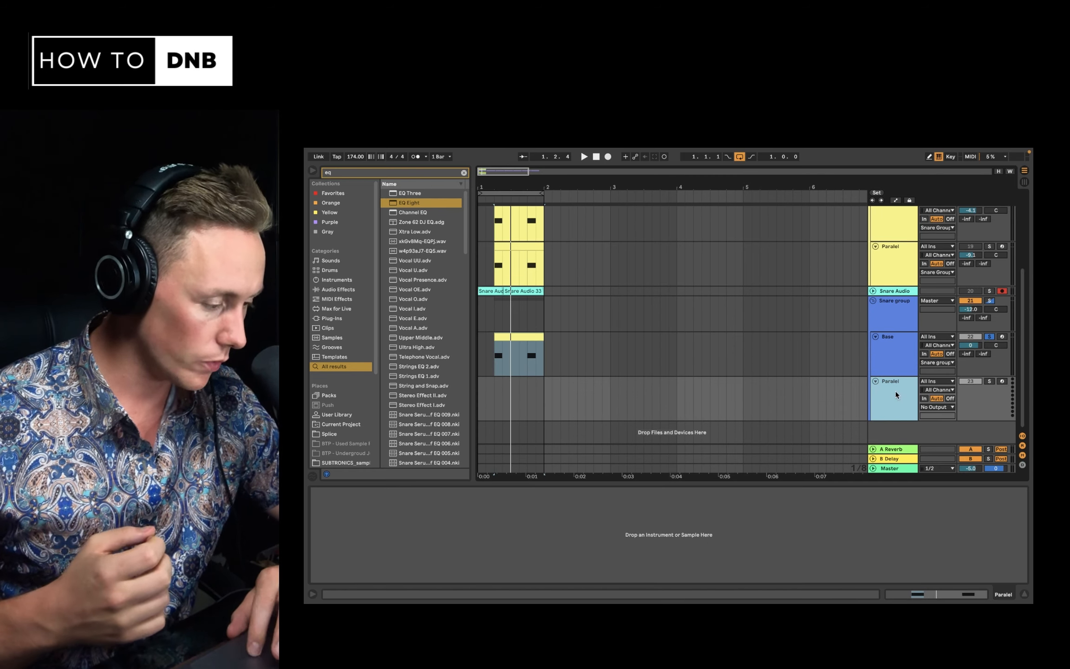
click(606, 544)
key(super+v)
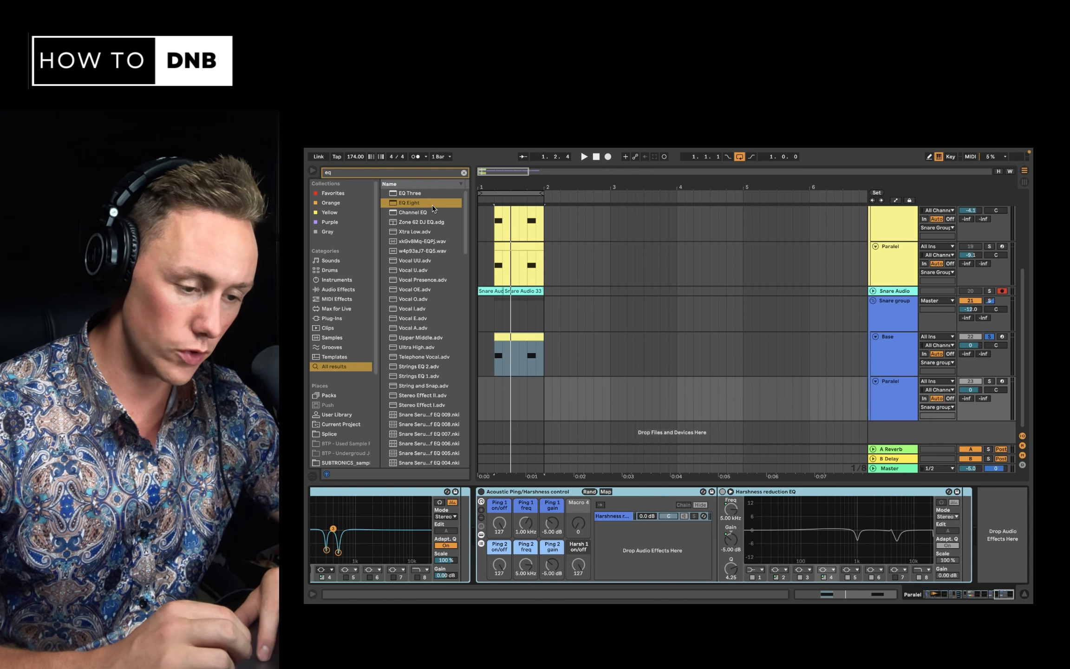
Add an EQ Eight at the end of the Paralel track's device chain and low-cut it at about 290 Hz
drag(432, 205, 989, 535)
click(811, 570)
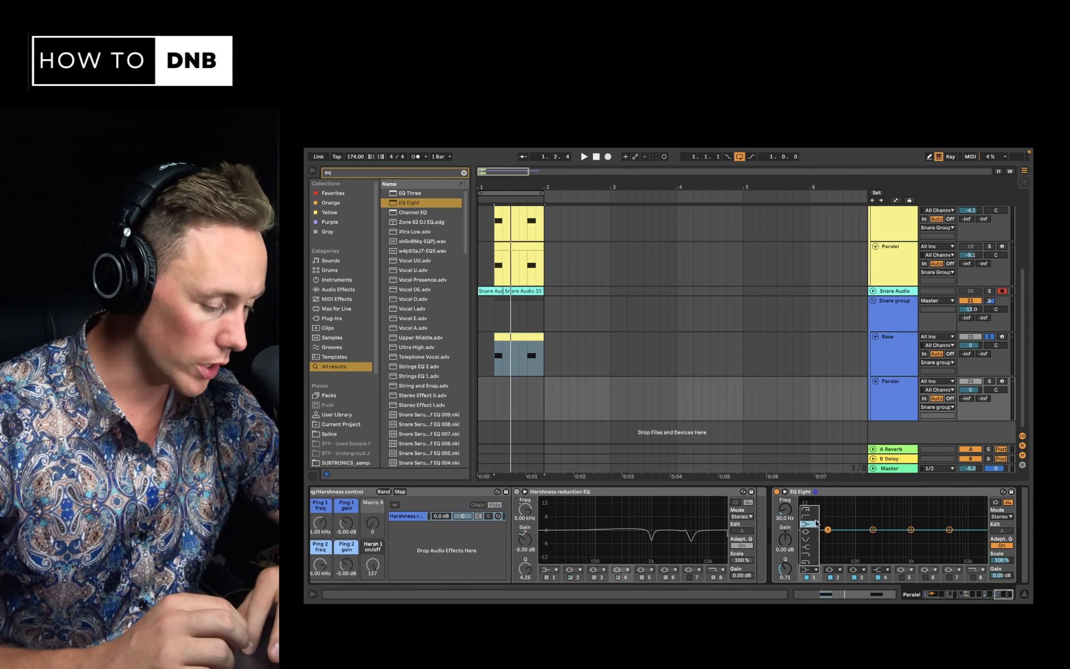
click(808, 509)
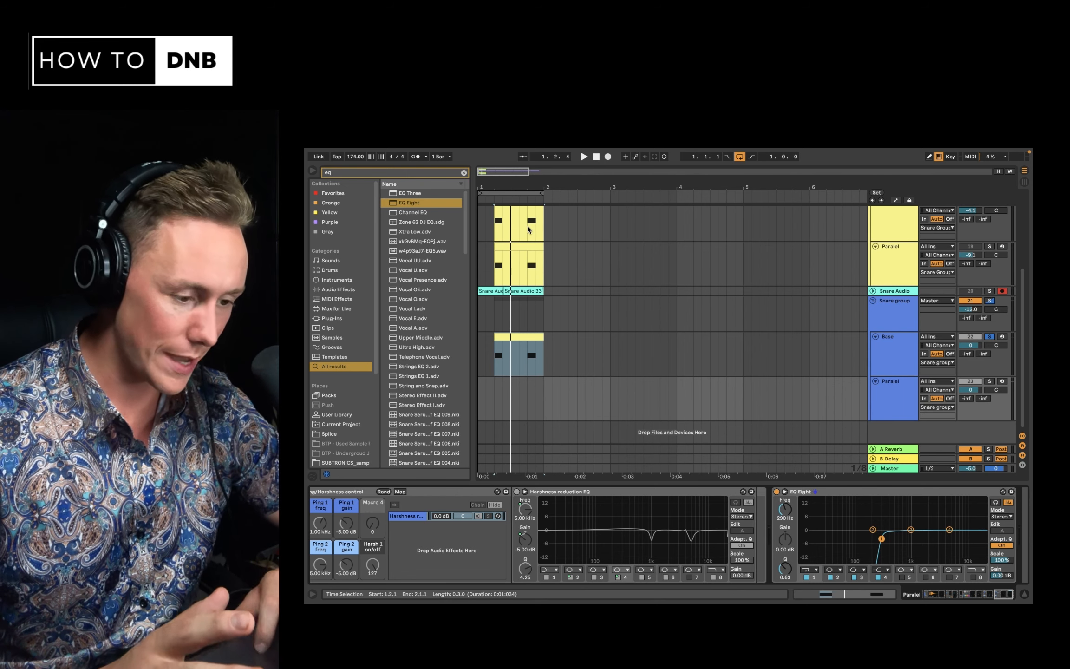
Add a Compressor after the Paralel track's EQ Eight with ratio 31.5:1, attack 5.99 ms, release 30.0 ms and Makeup on
click(463, 173)
text(compress)
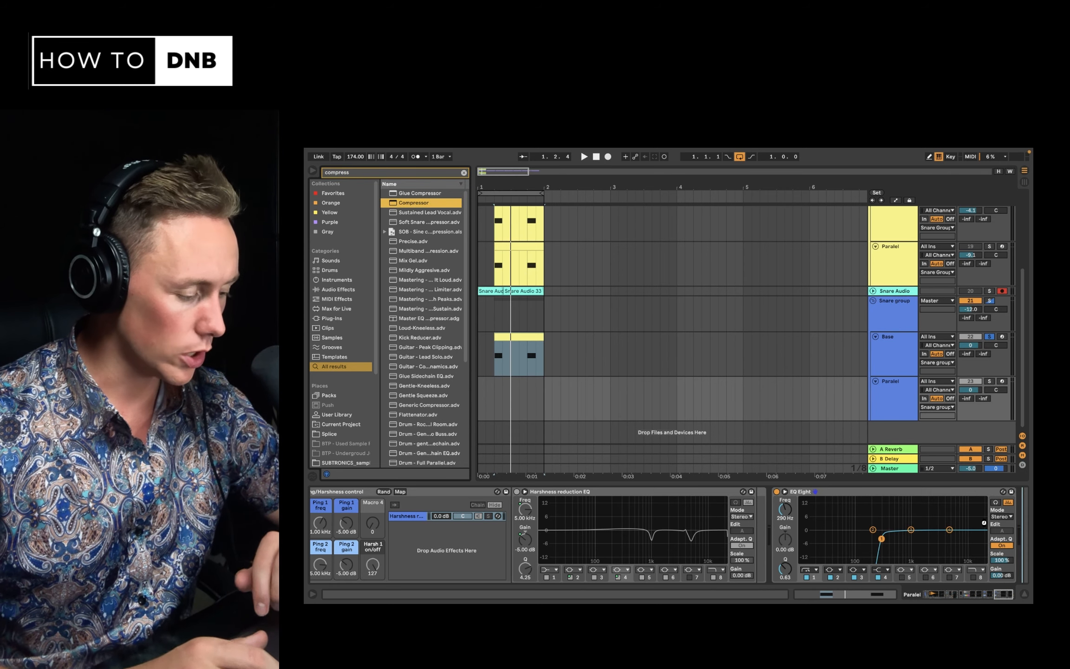
key(Return)
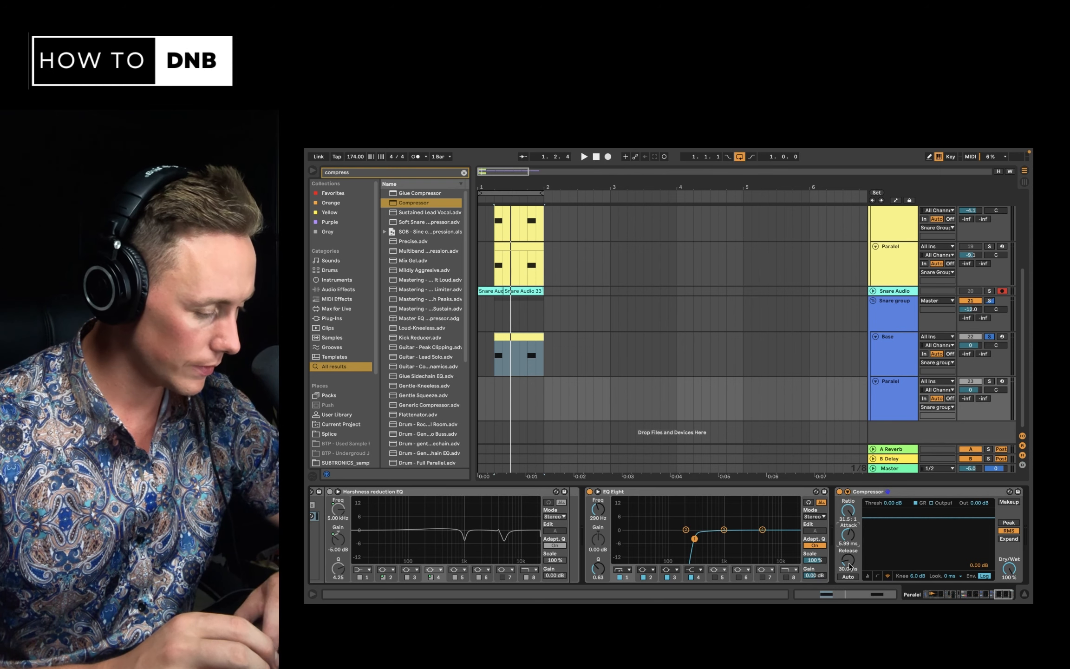
click(1009, 502)
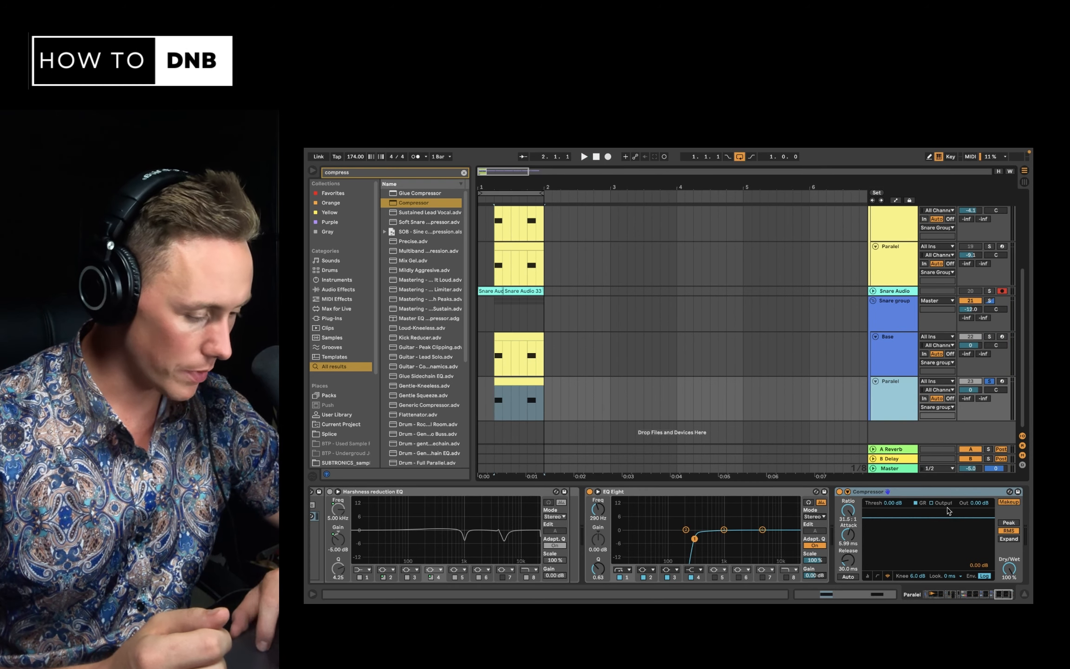
During playback, set the Compressor threshold to -22.3 dB and attack to 4.99 ms, and raise the EQ Eight low cut to 383 Hz
key(space)
key(space)
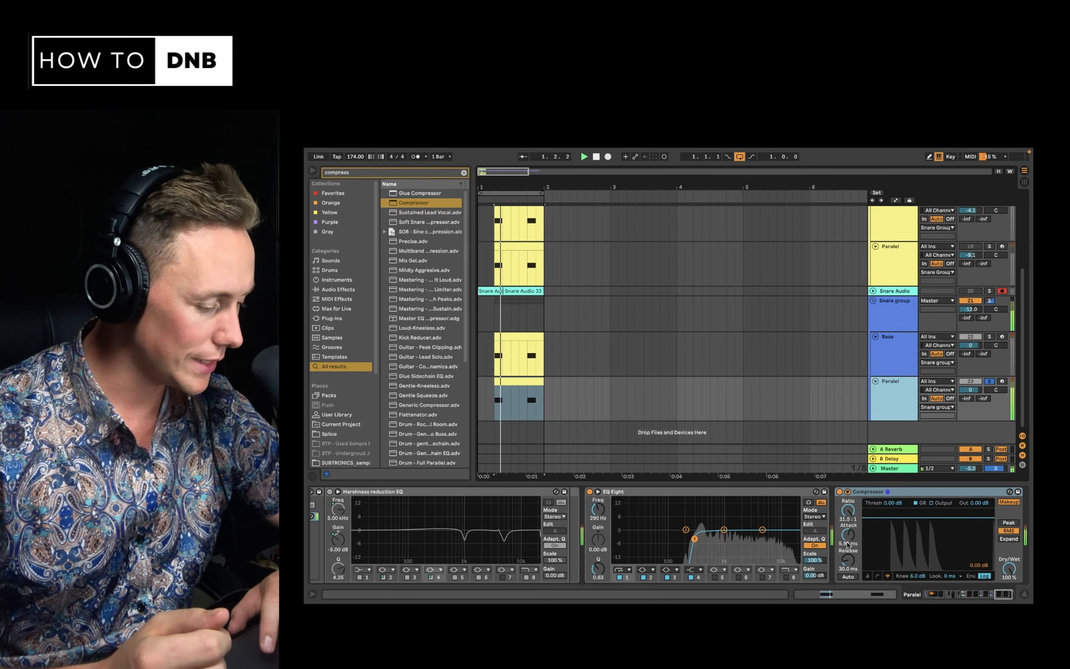
drag(947, 518, 948, 551)
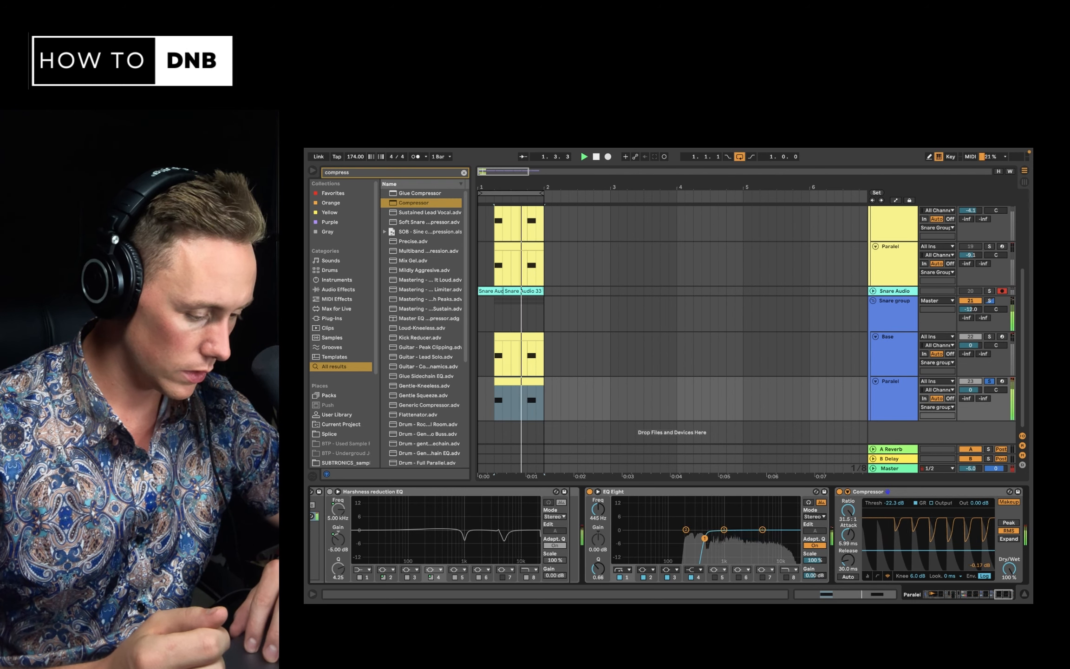
mouse_move(705, 538)
mouse_down()
mouse_move(691, 538)
mouse_move(701, 538)
mouse_up()
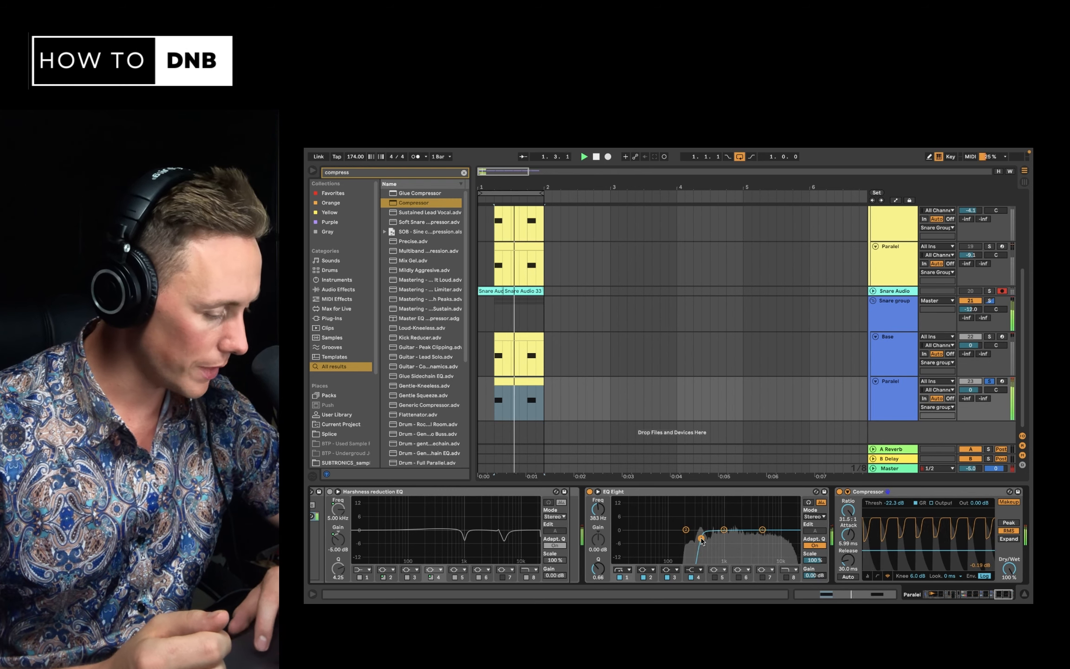
drag(858, 537, 848, 564)
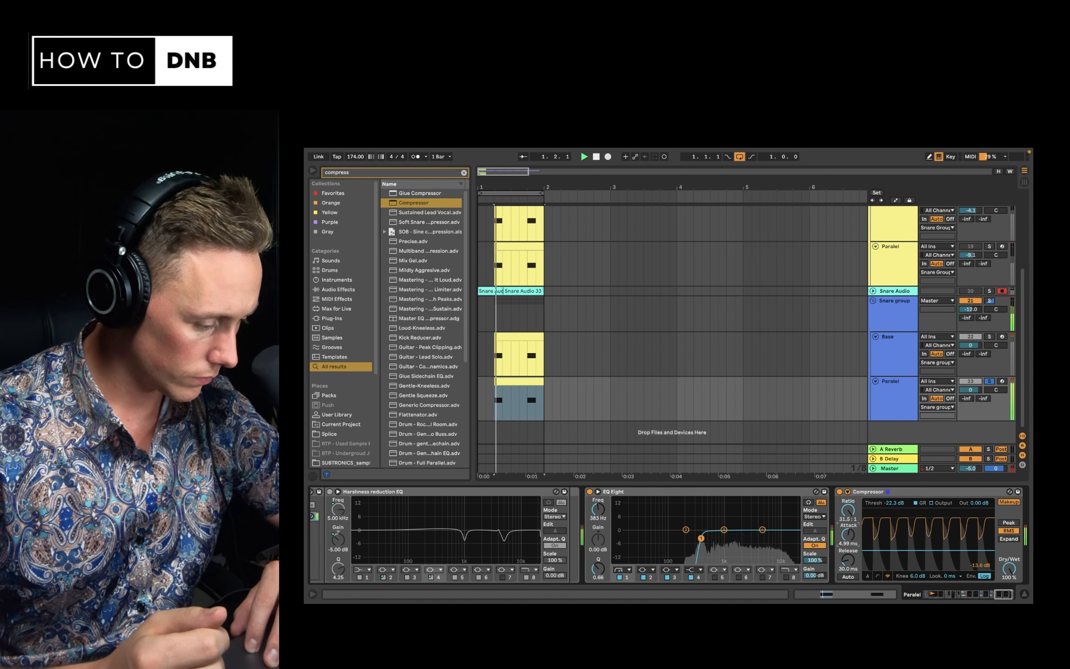
drag(848, 534, 851, 562)
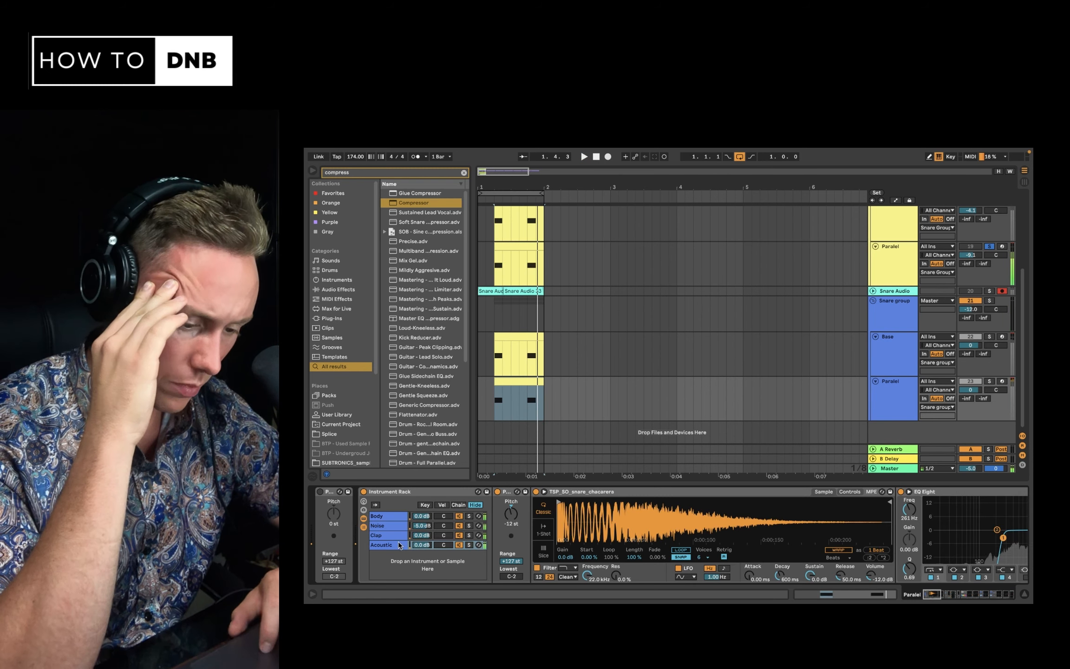
Inspect the Clap and Acoustic chains in the Paralel track's Instrument Rack and audition the loop
click(393, 536)
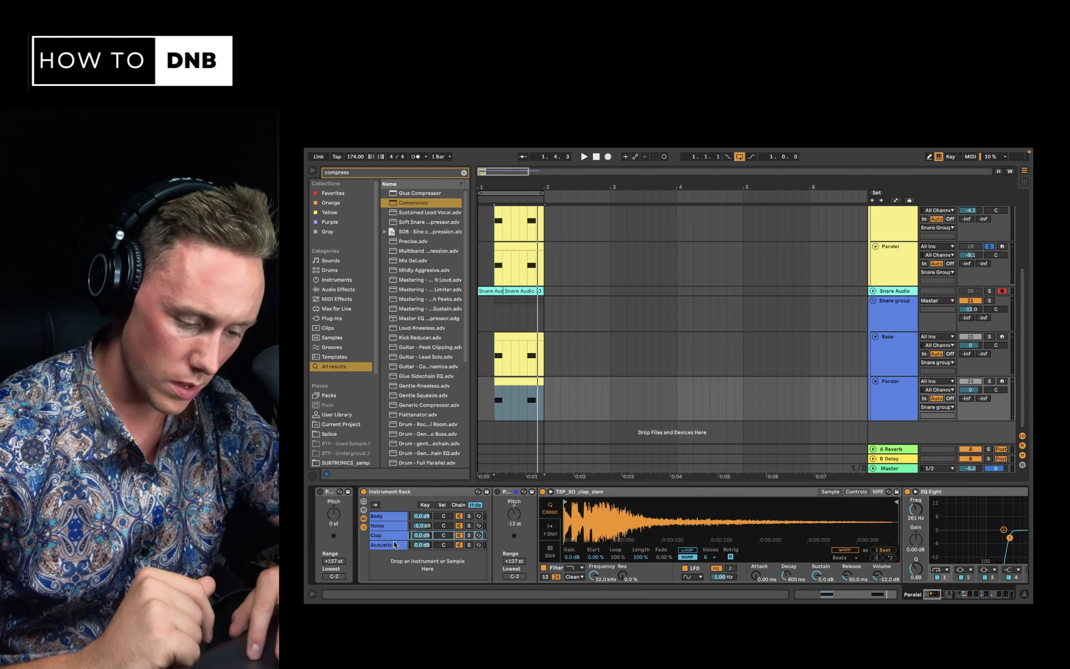
click(394, 542)
key(space)
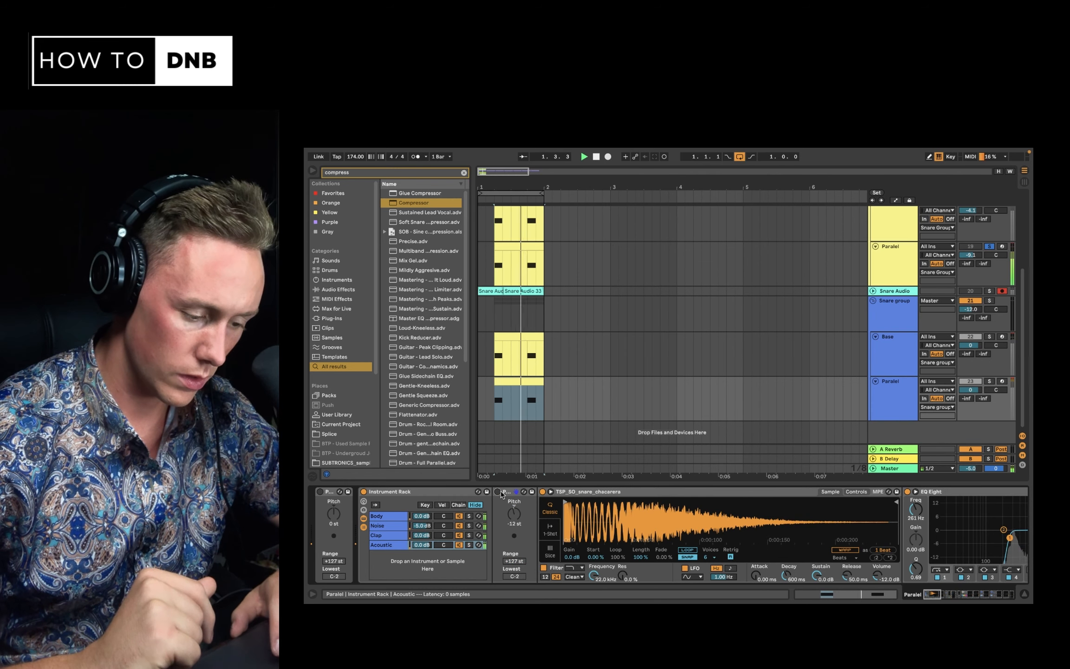
key(space)
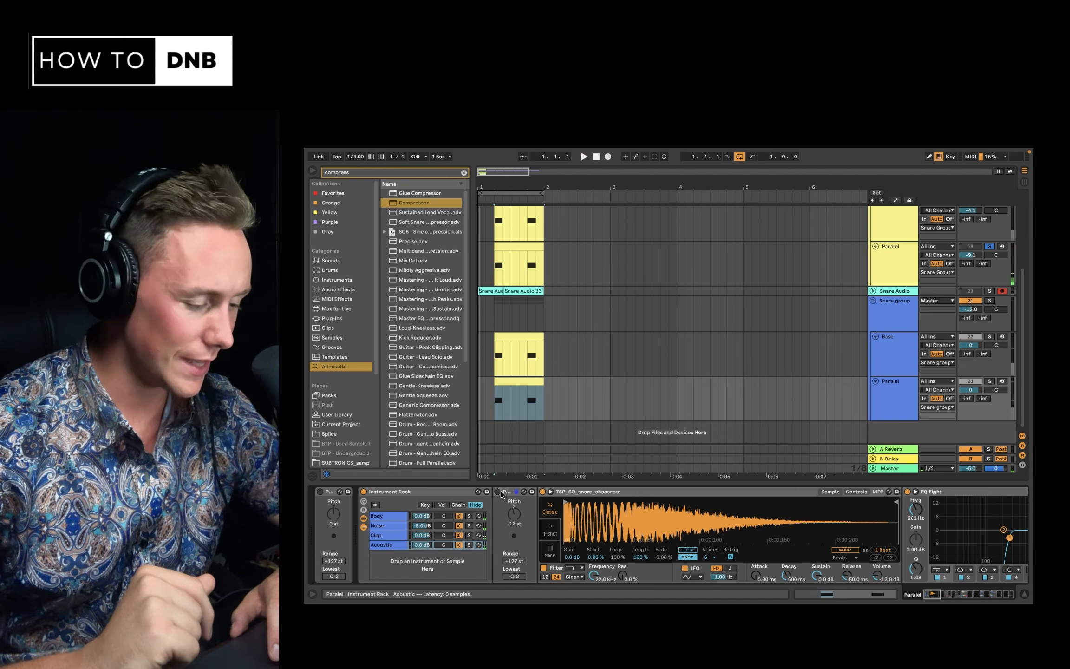
During playback, lower the Paralel EQ Eight low cut to 303 Hz and set the Compressor's attack to 14.9 ms and output to 3.94 dB
key(space)
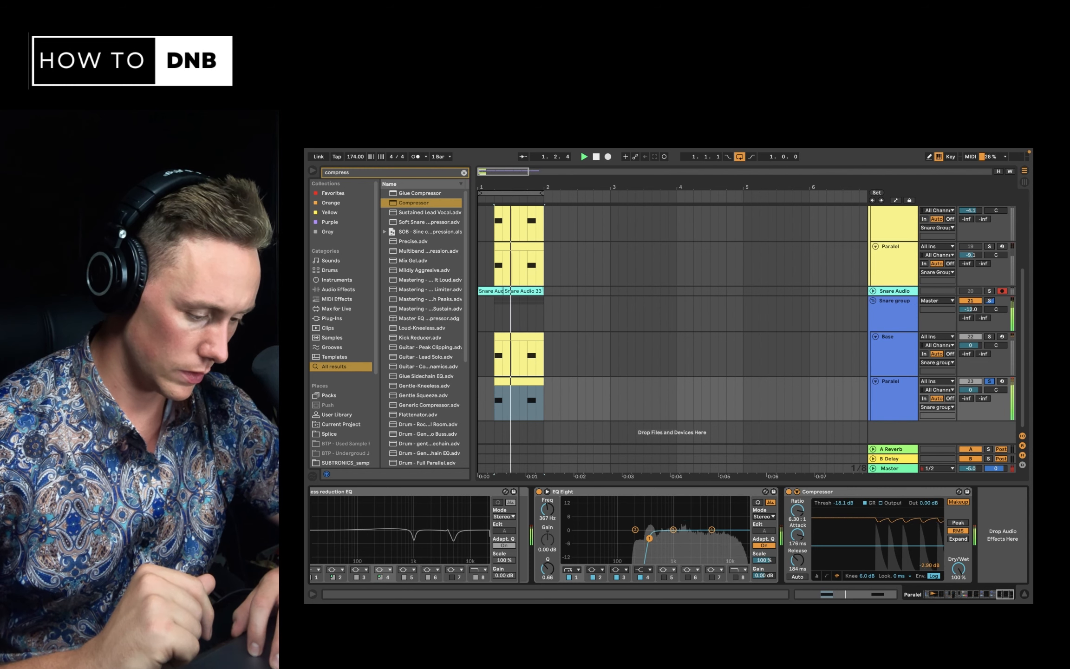
drag(656, 538, 645, 538)
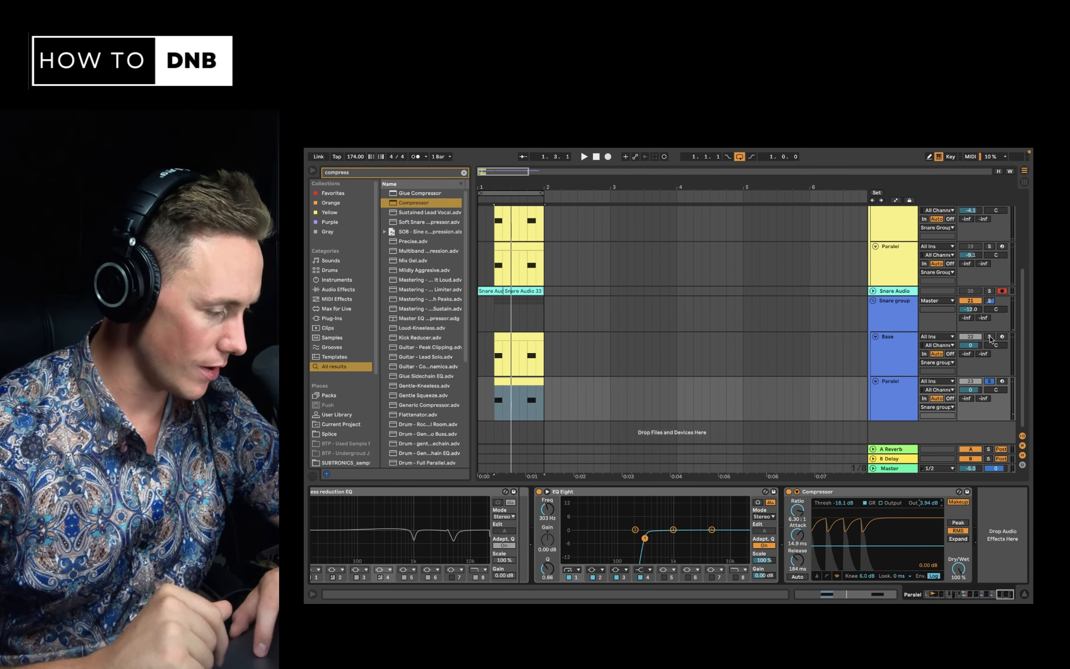
Solo Base together with Paralel, and during playback reduce the Compressor's Dry/Wet and set the Paralel track volume to -3.8 dB
super+click(991, 337)
key(space)
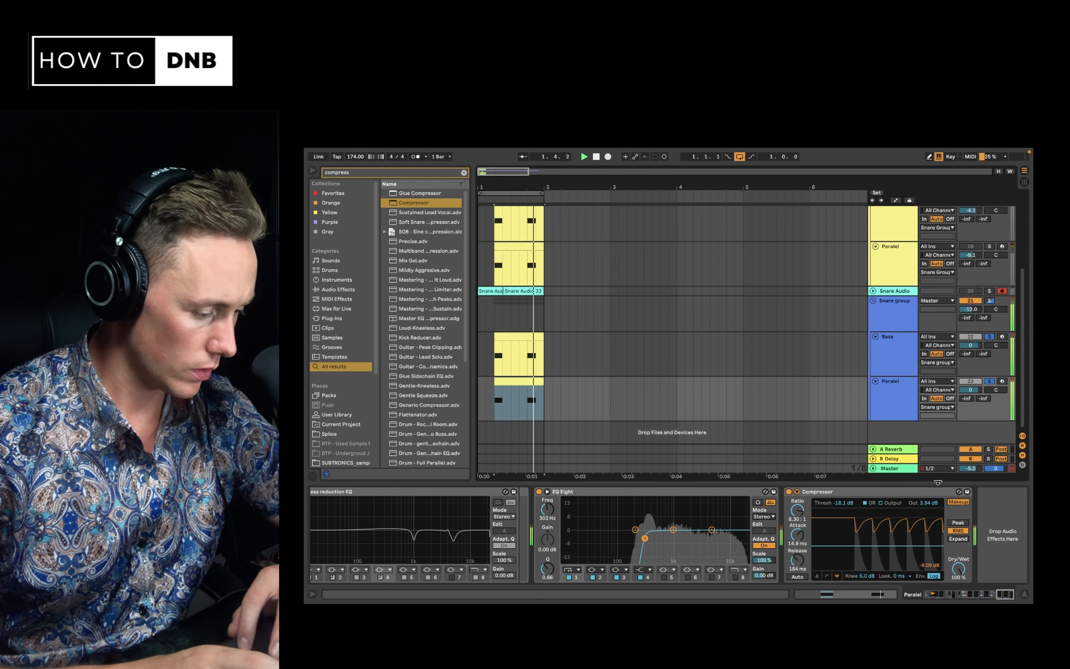
drag(959, 571, 959, 593)
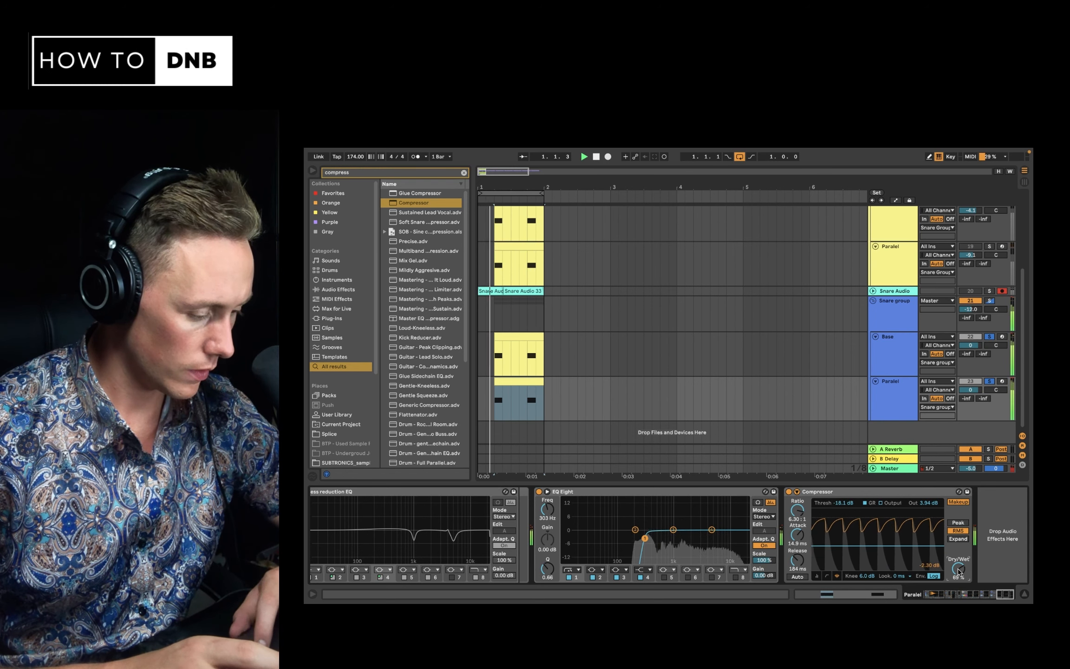
click(933, 390)
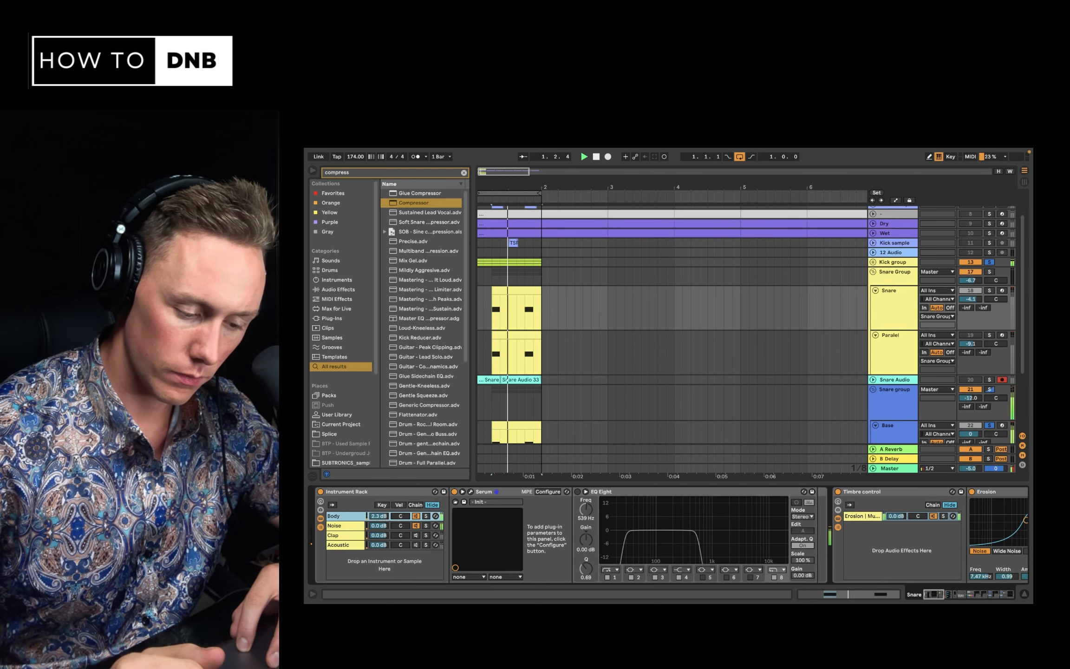
Insert a Utility after Serum in the Base track's Body chain, set its gain to 6.11 dB and audition it
drag(382, 518, 382, 521)
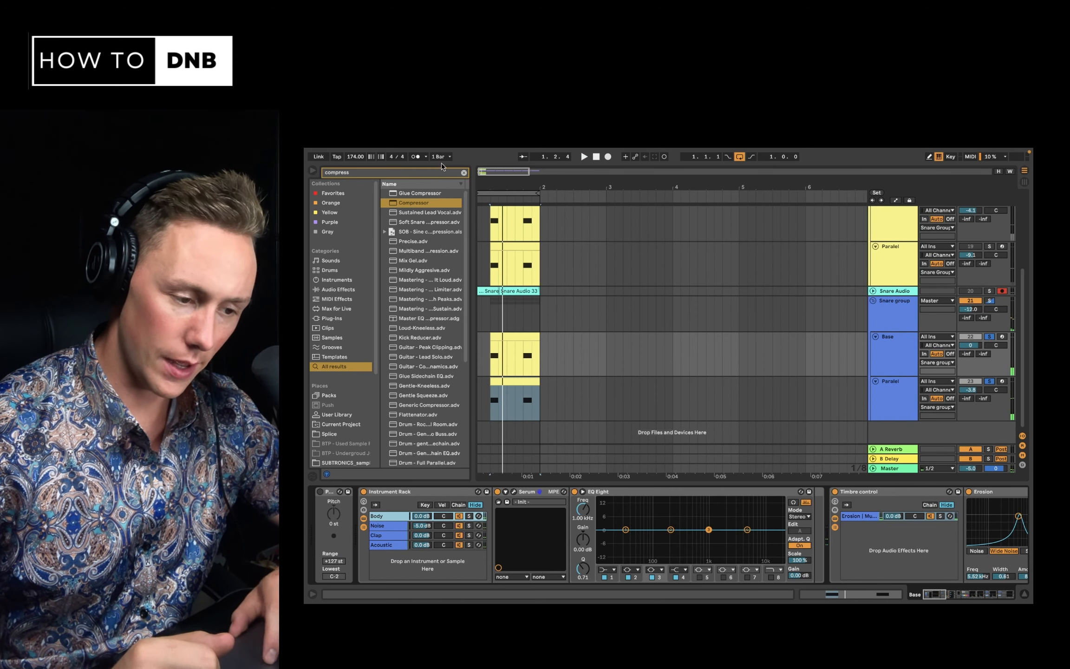
click(439, 173)
text(utility)
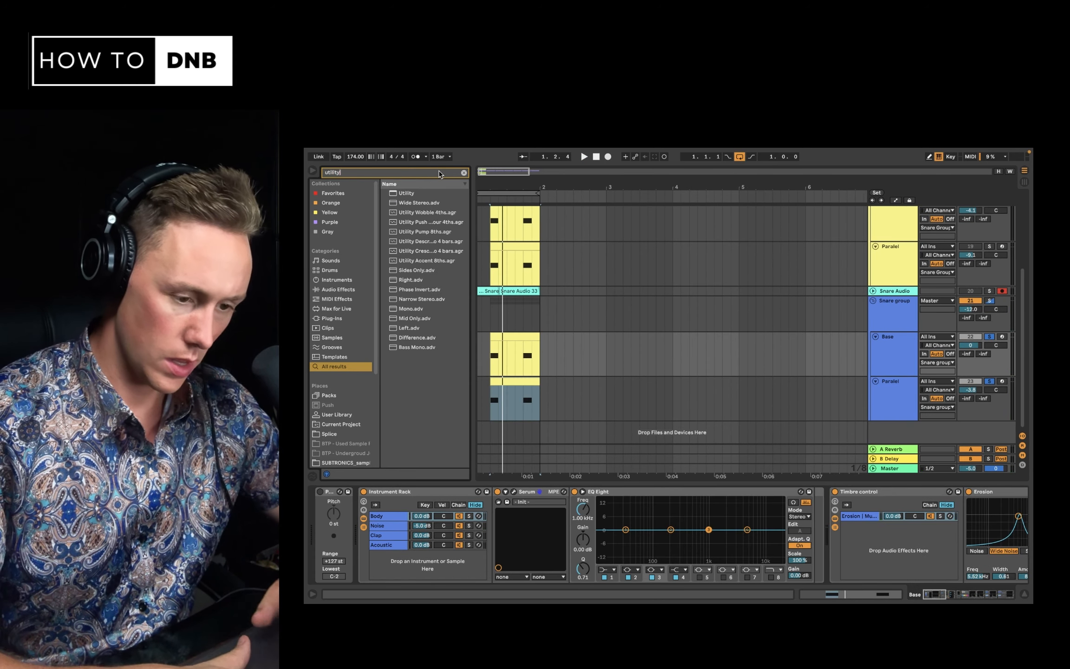
drag(396, 197, 496, 516)
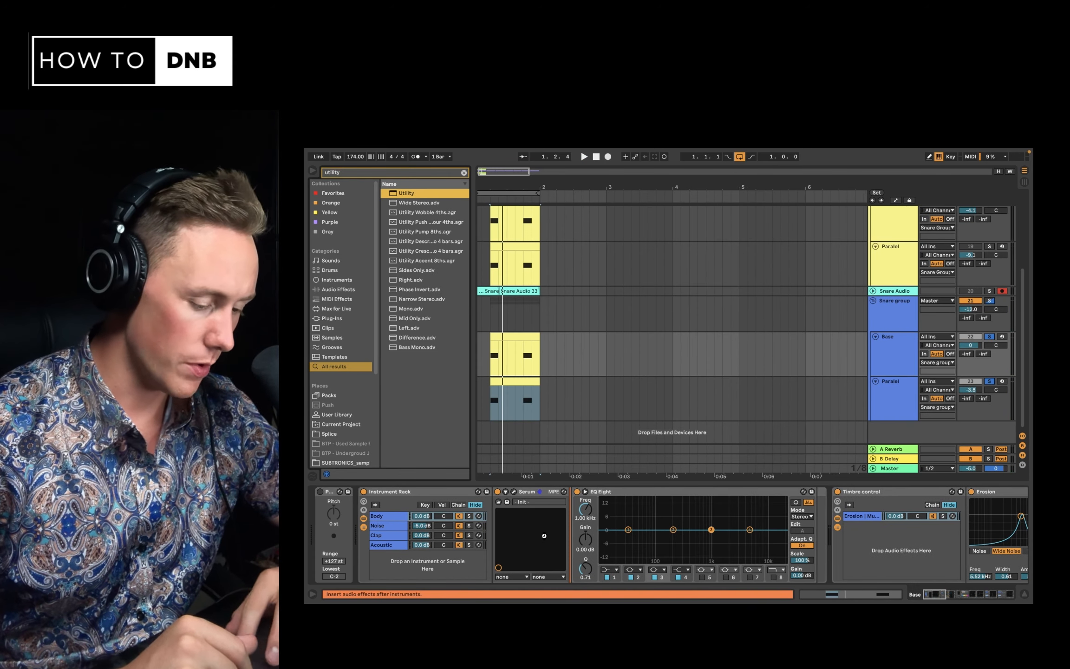
drag(602, 557, 621, 504)
key(space)
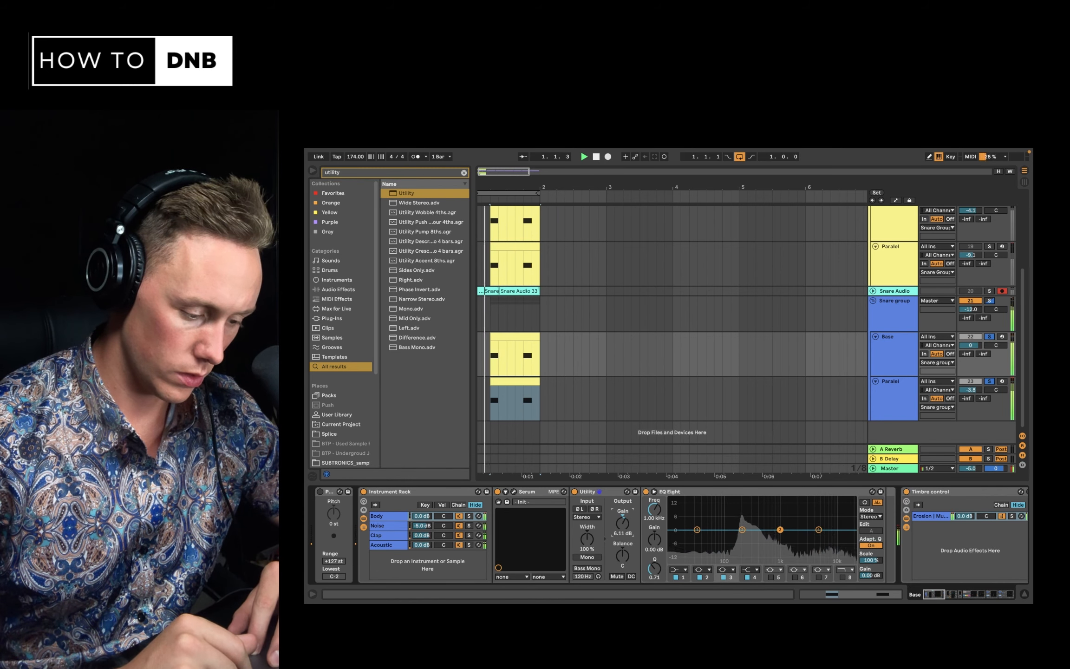
key(space)
key(space)
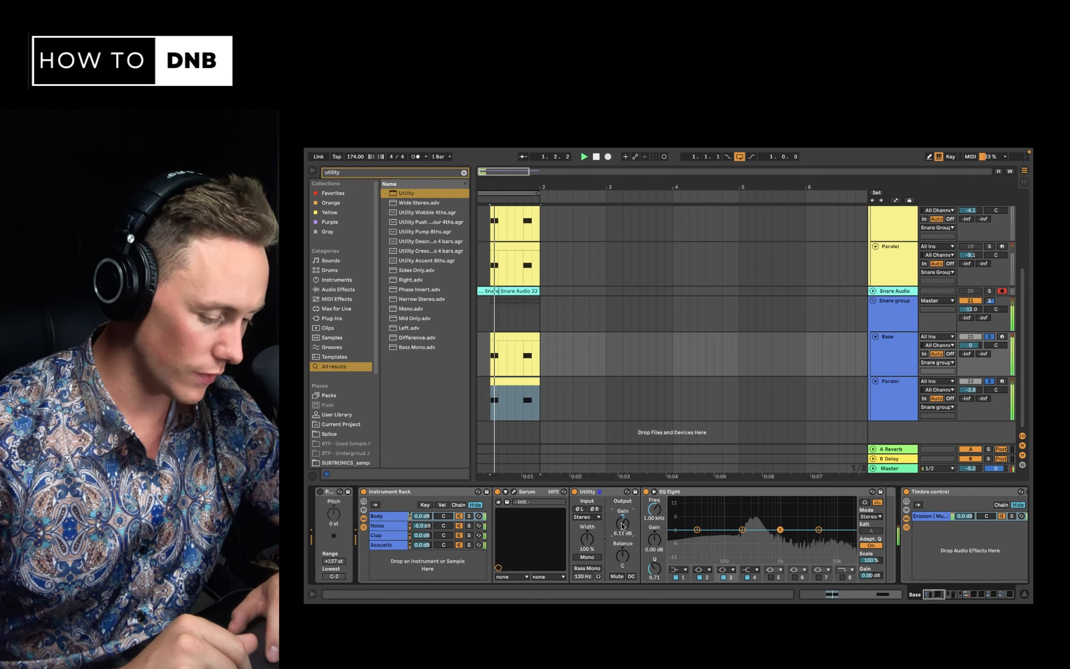
mouse_move(623, 525)
mouse_down()
mouse_move(623, 553)
mouse_move(623, 525)
mouse_up()
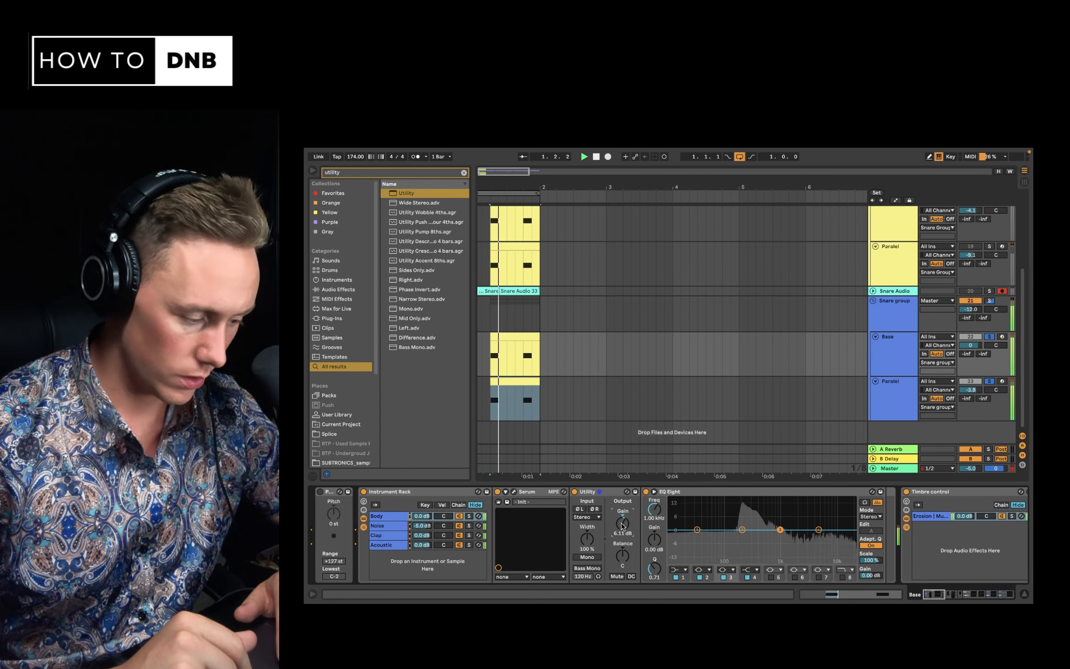
key(space)
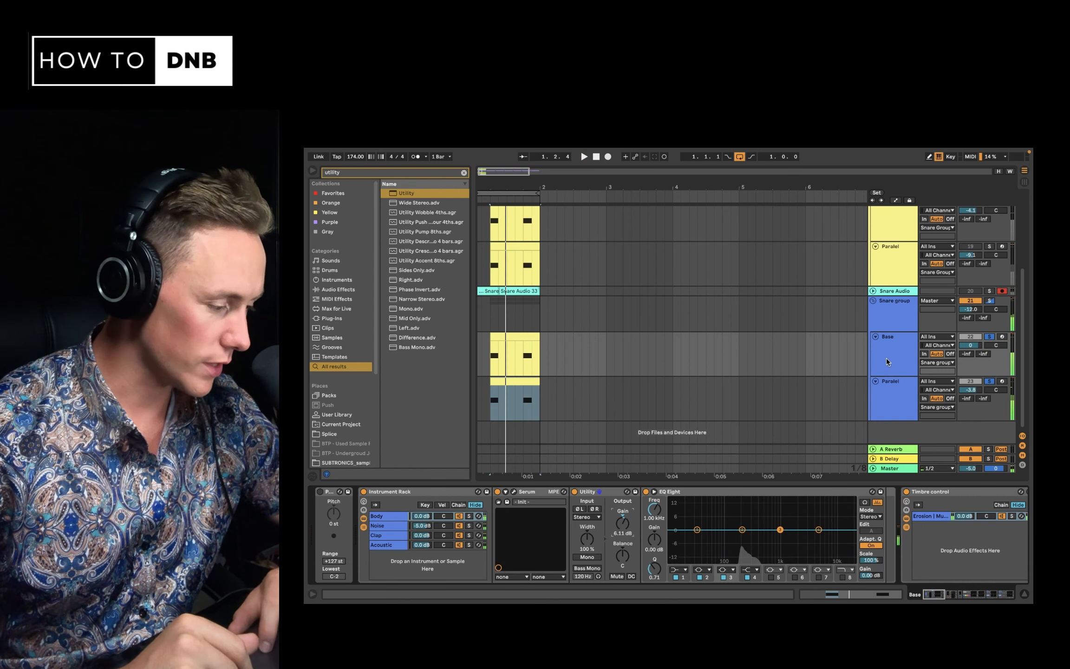
Set the Base track volume to -6.0 dB and the Paralel track volume to -10.0 dB
drag(971, 345, 972, 390)
click(972, 390)
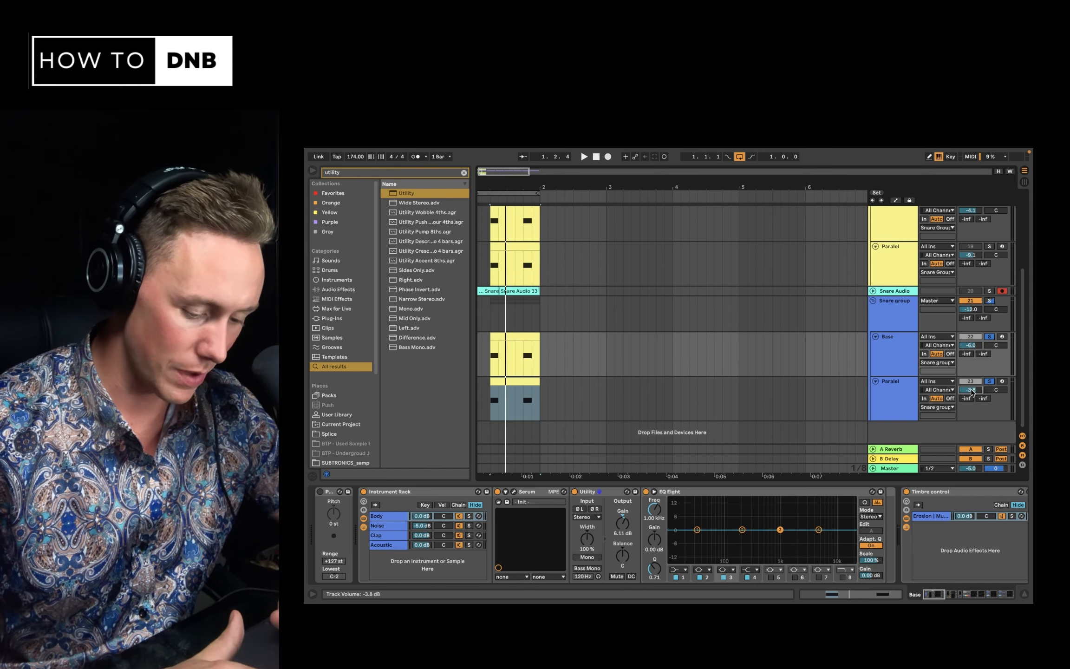
text(-10)
key(Return)
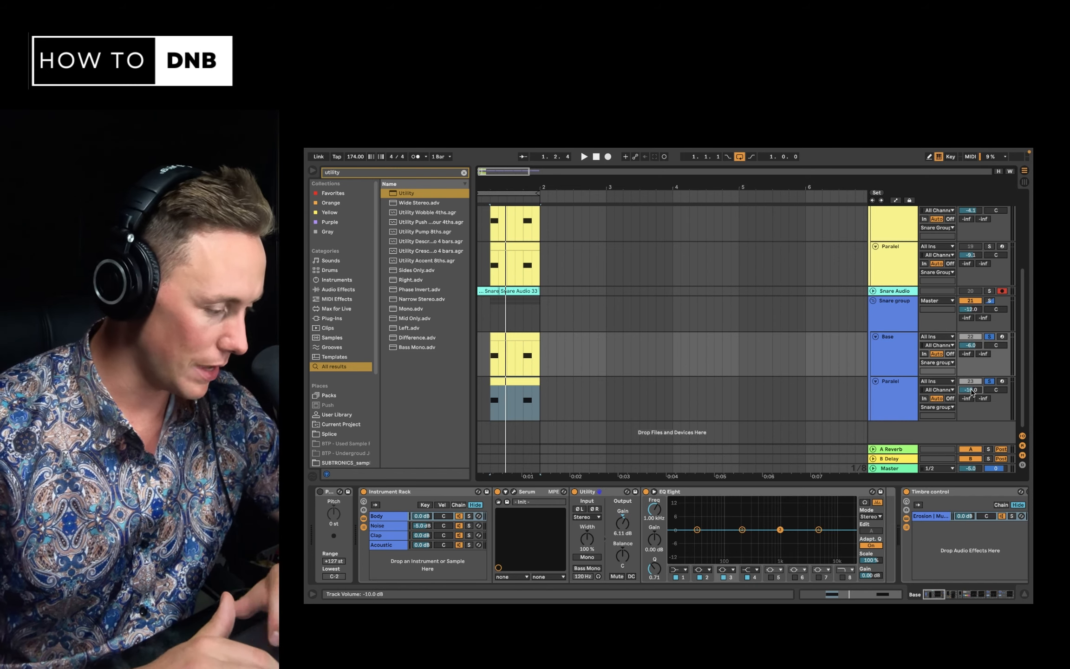
Raise the Snare group volume to -9.2 dB while the loop plays
key(space)
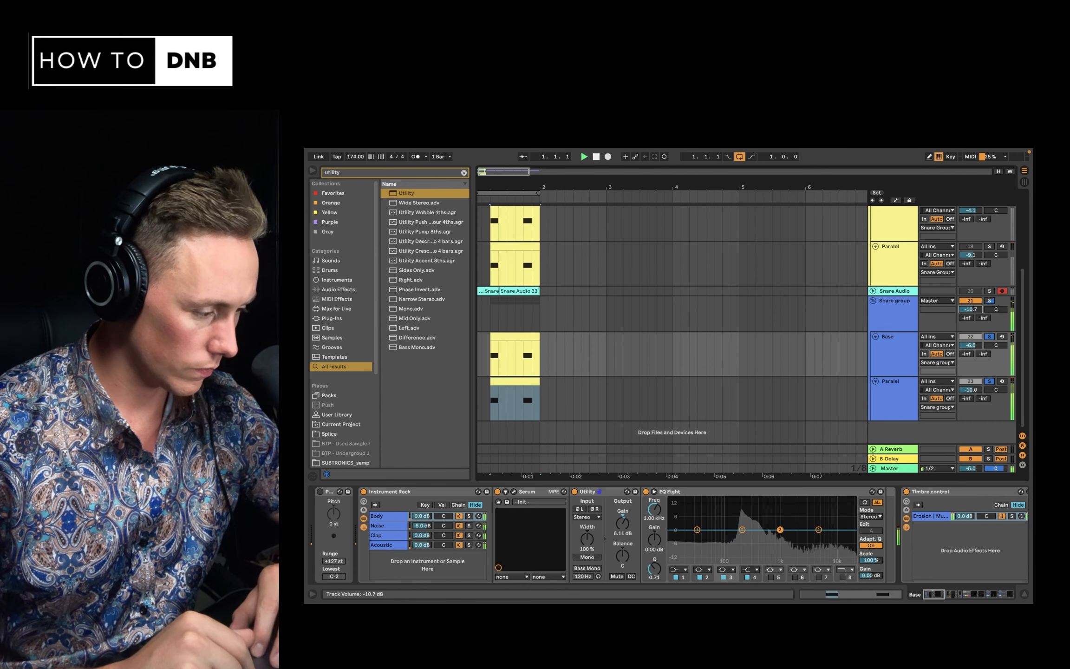
drag(971, 310, 971, 298)
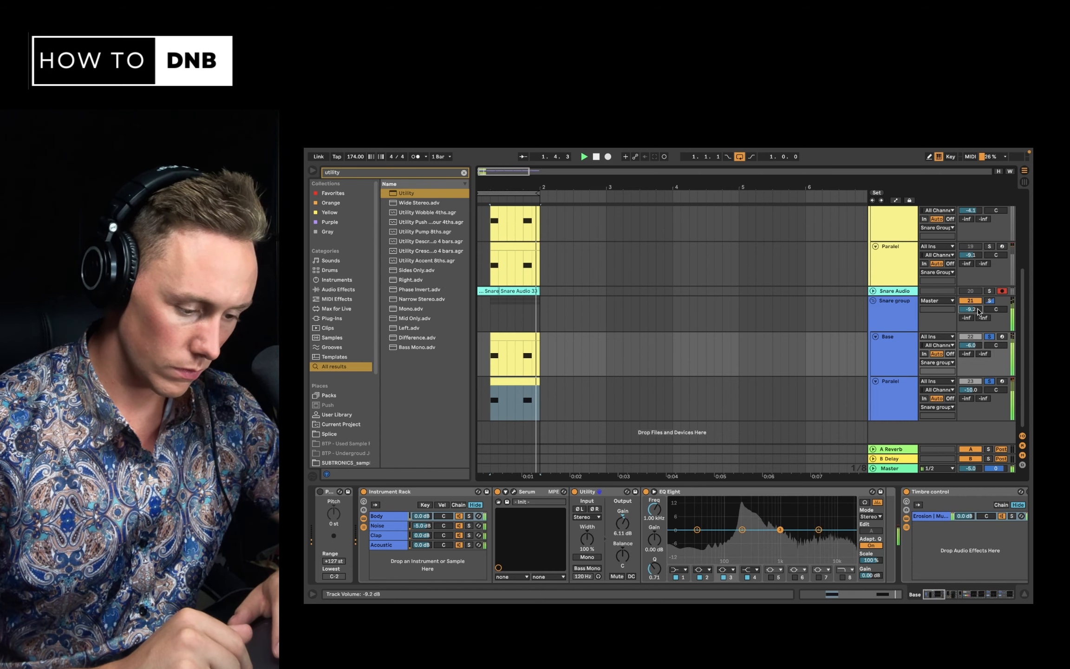
key(space)
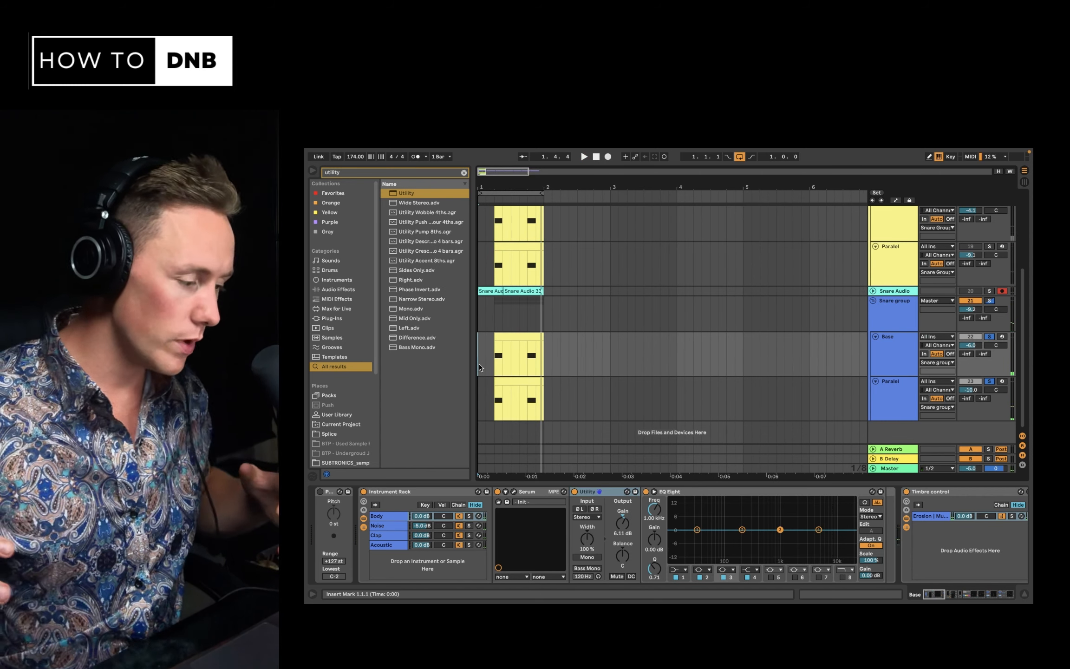